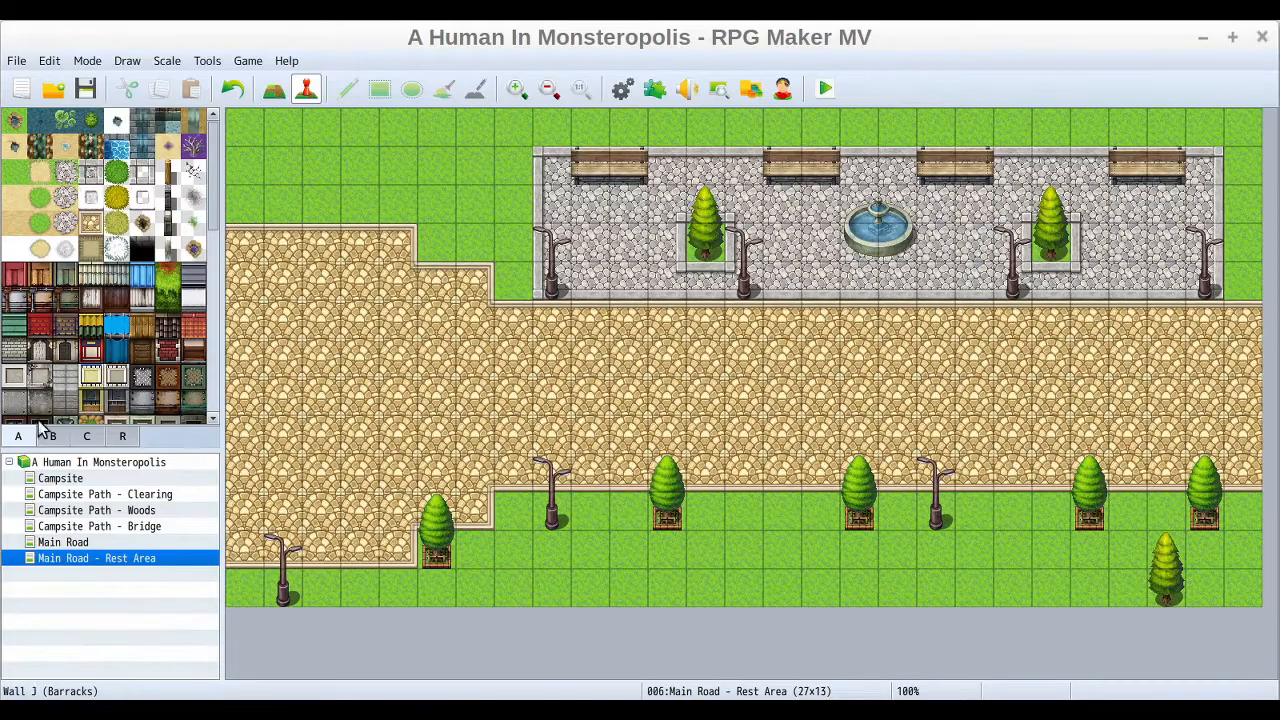
Place two full Tree tiles on the grass above the western road, near columns 2 and 6 of the map.
left_click_drag(210, 155, 229, 262)
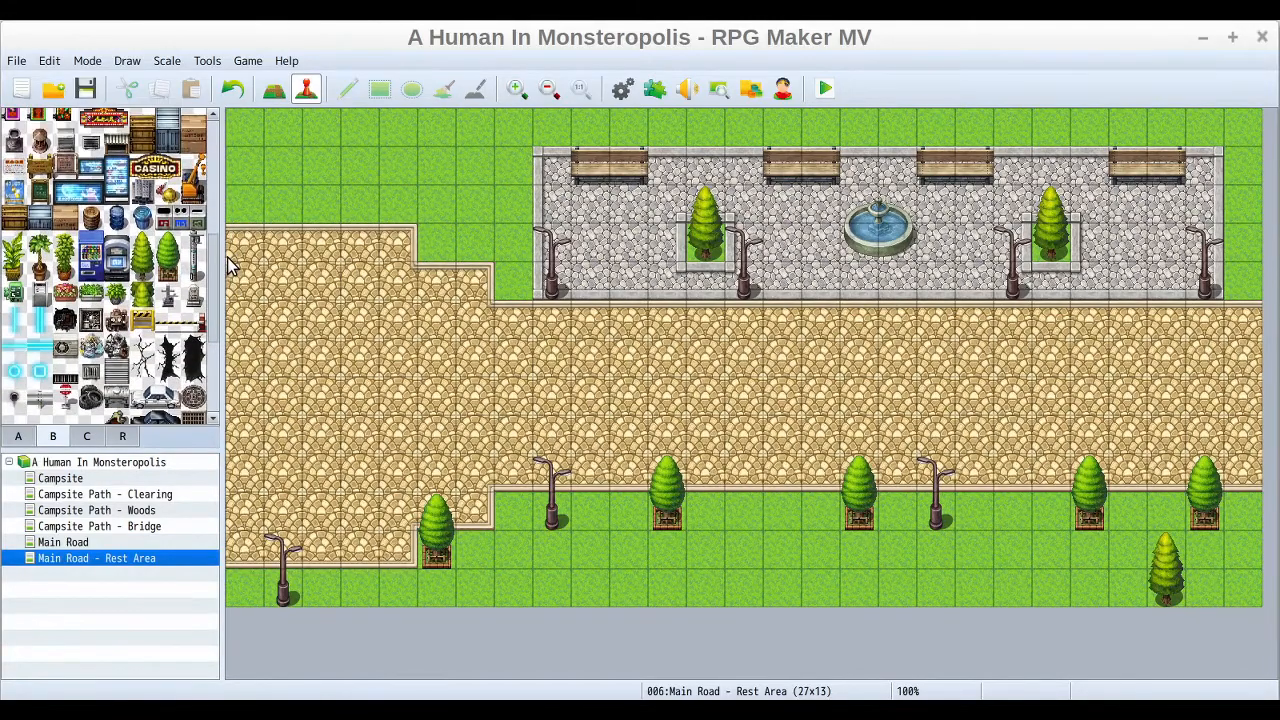
left_click(143, 252)
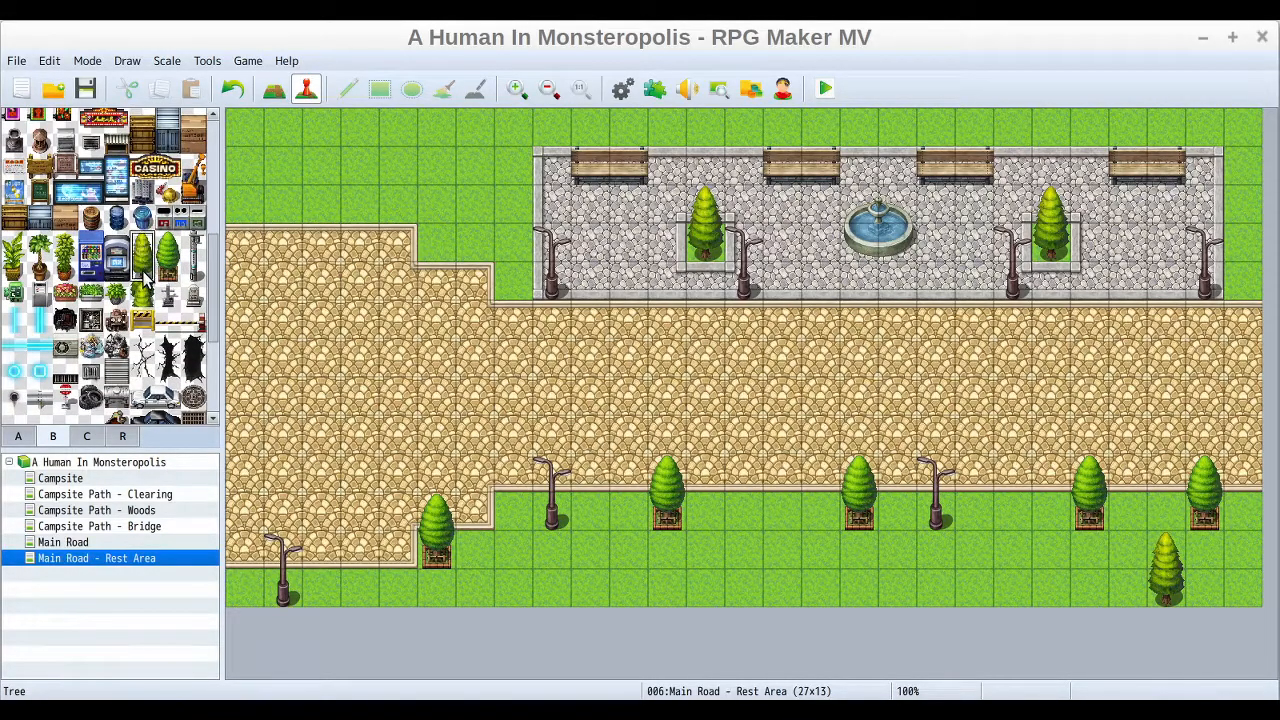
left_click(273, 89)
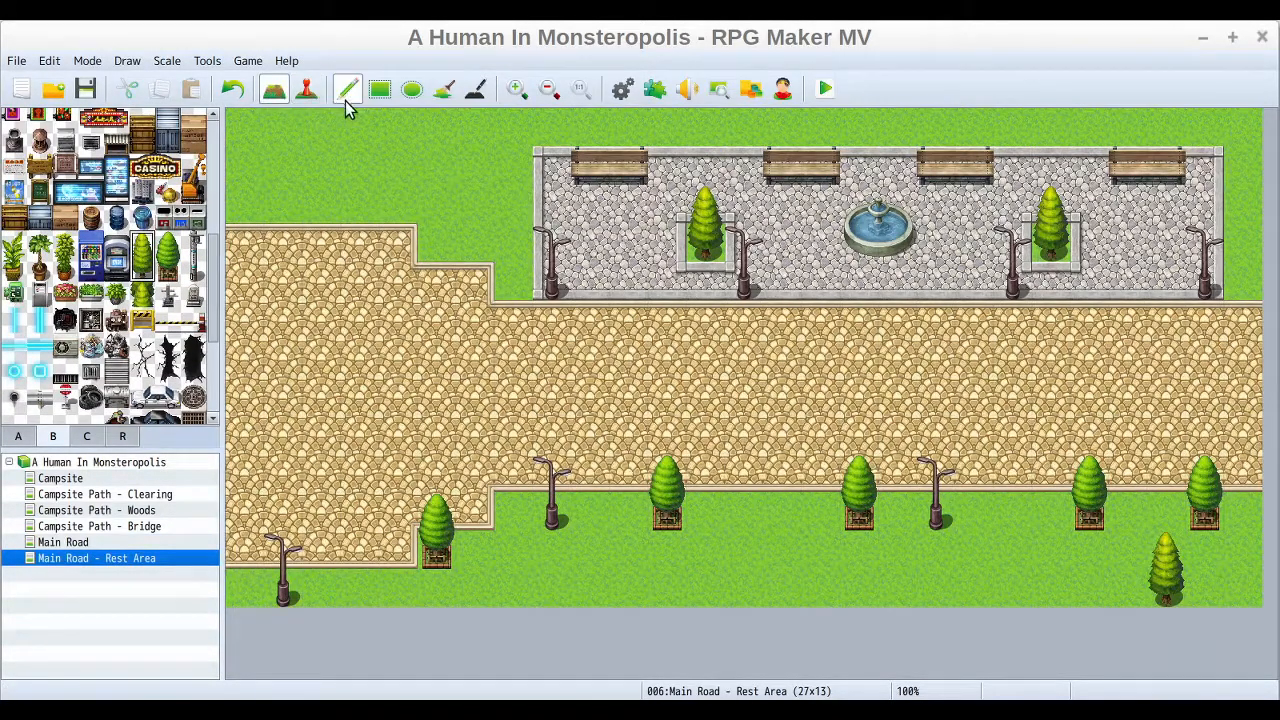
left_click(316, 148)
left_click(472, 190)
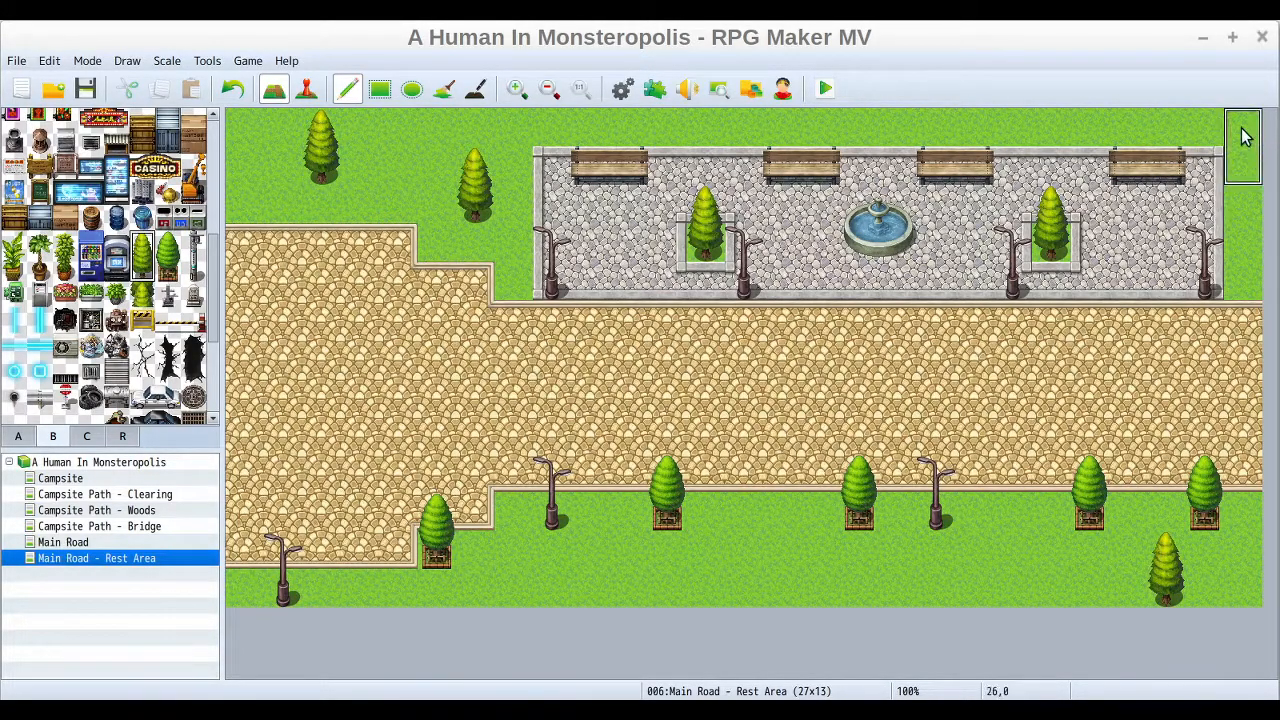
Add a full tree on the eastern grass beside the plaza and tree bottoms along the map's northern edge at columns 16 and 26.
left_click(138, 269)
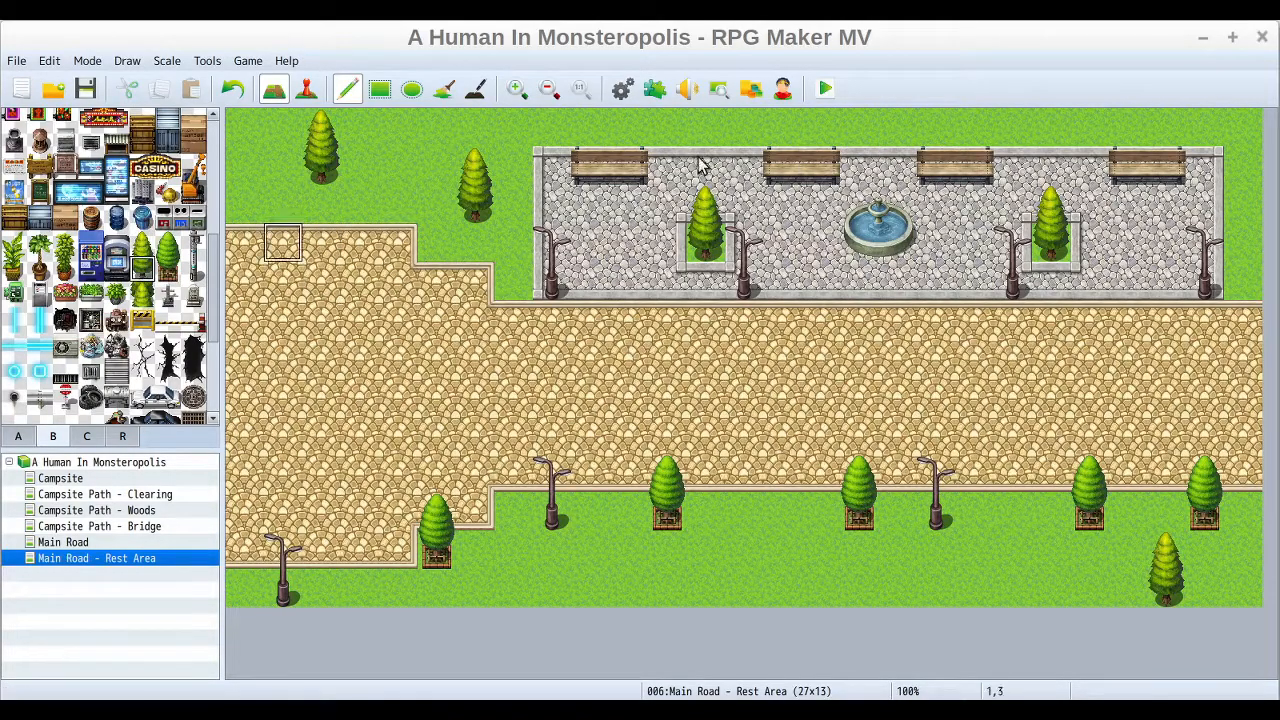
left_click(1232, 133)
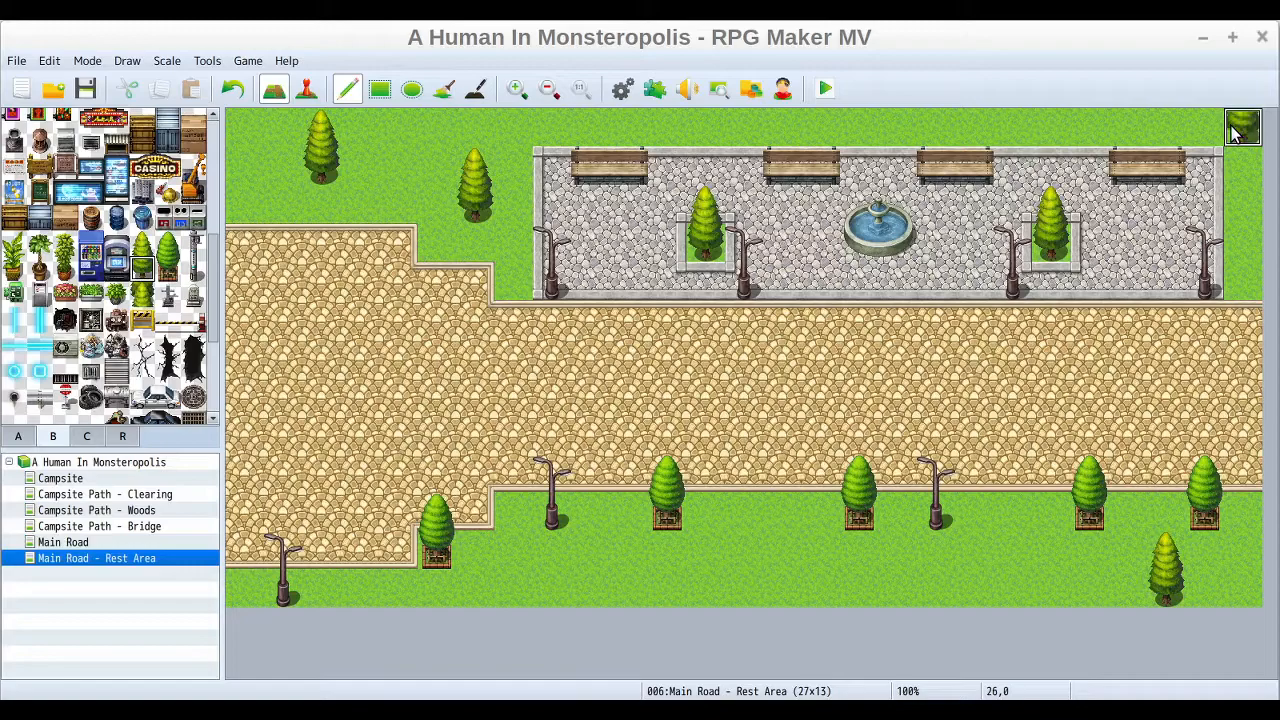
left_click_drag(142, 243, 142, 270)
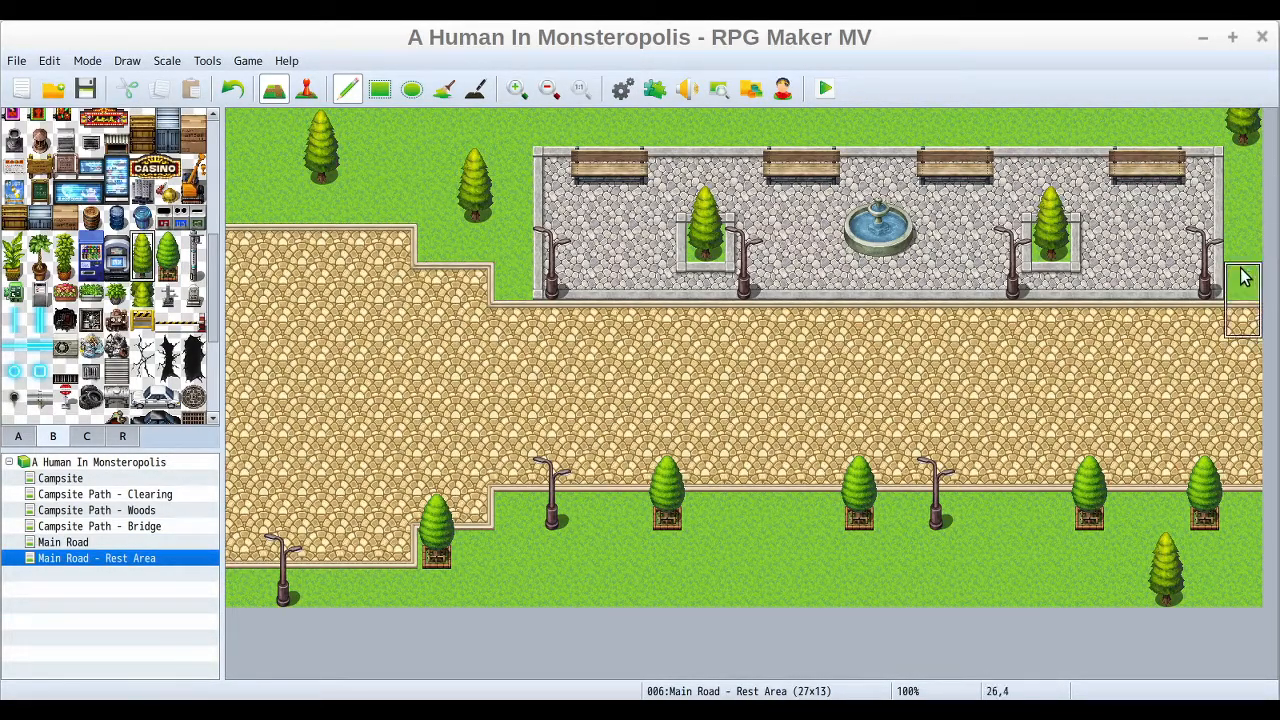
left_click(1242, 240)
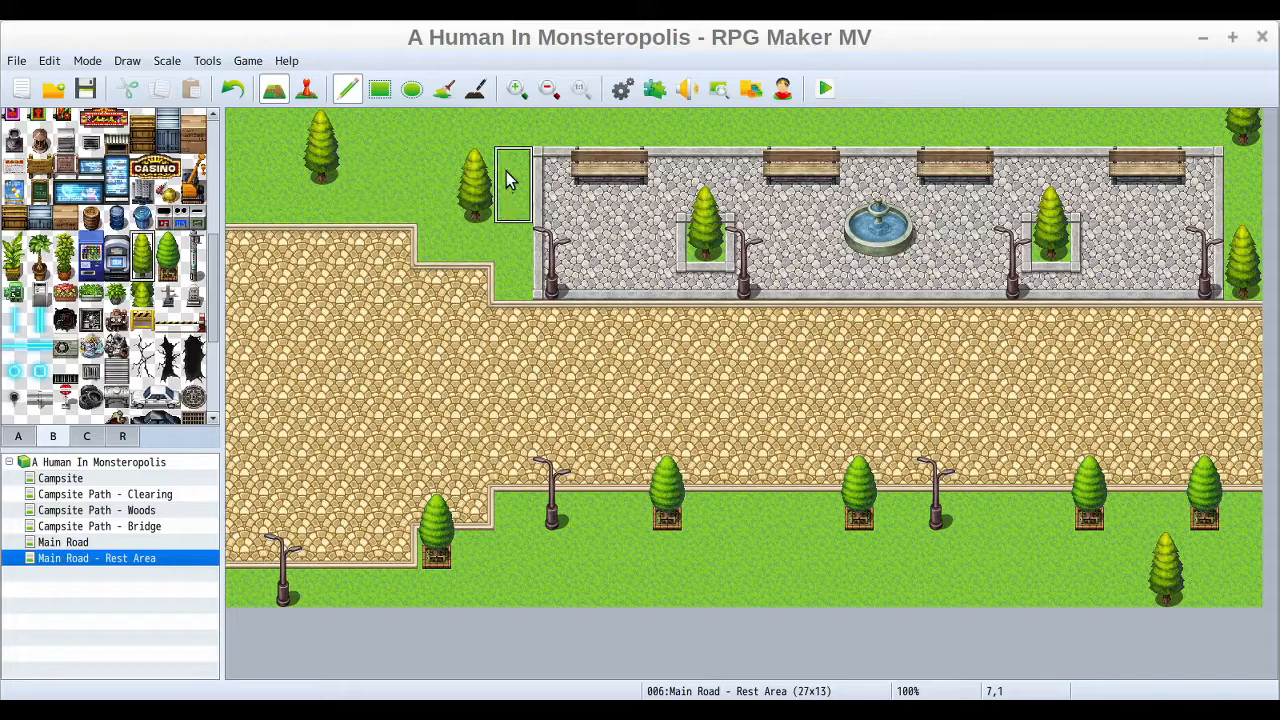
left_click(141, 266)
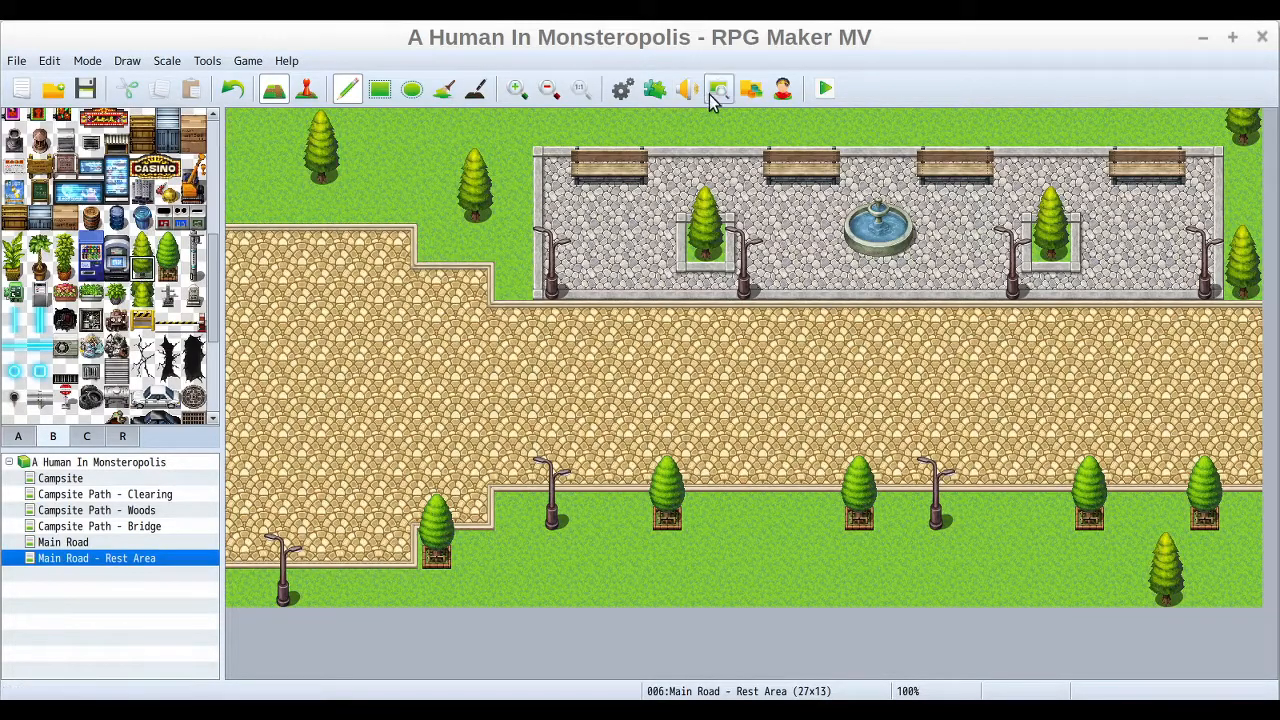
left_click(866, 126)
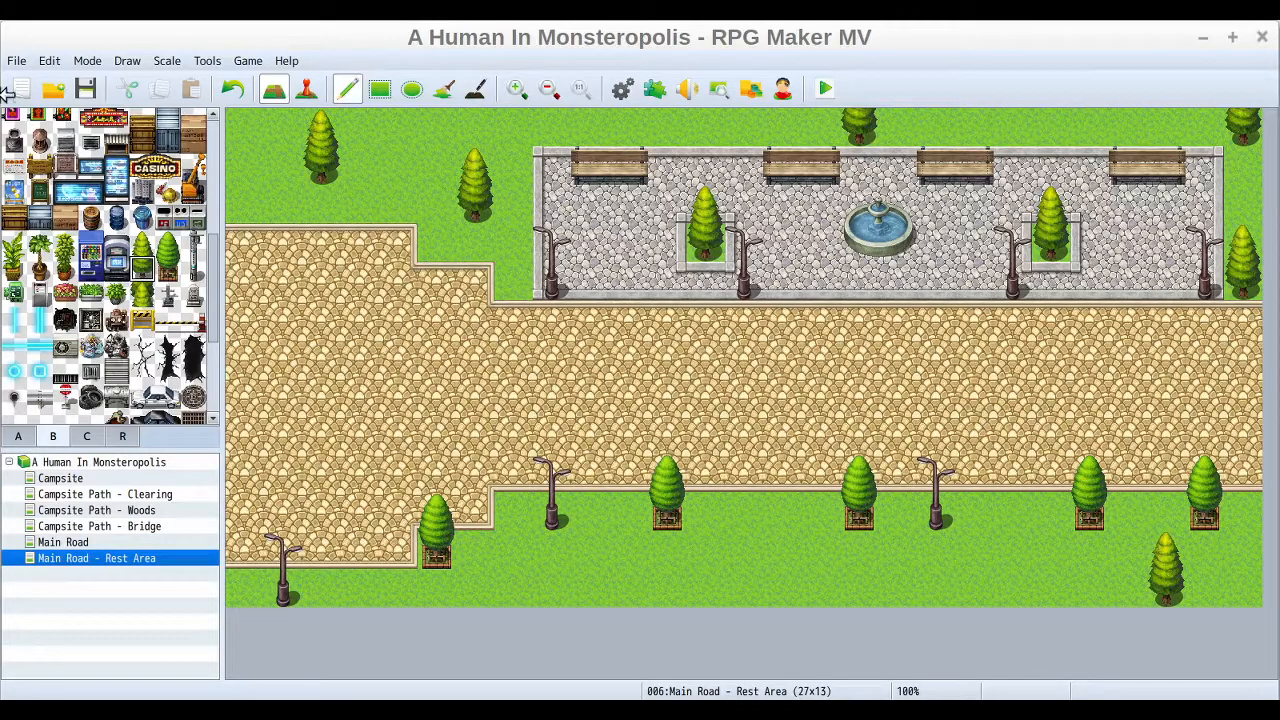
Scatter trees across the grass south of the road: full trees at columns 14 and 20, treetops only on the bottom row at columns 9 and 26.
left_click(142, 246)
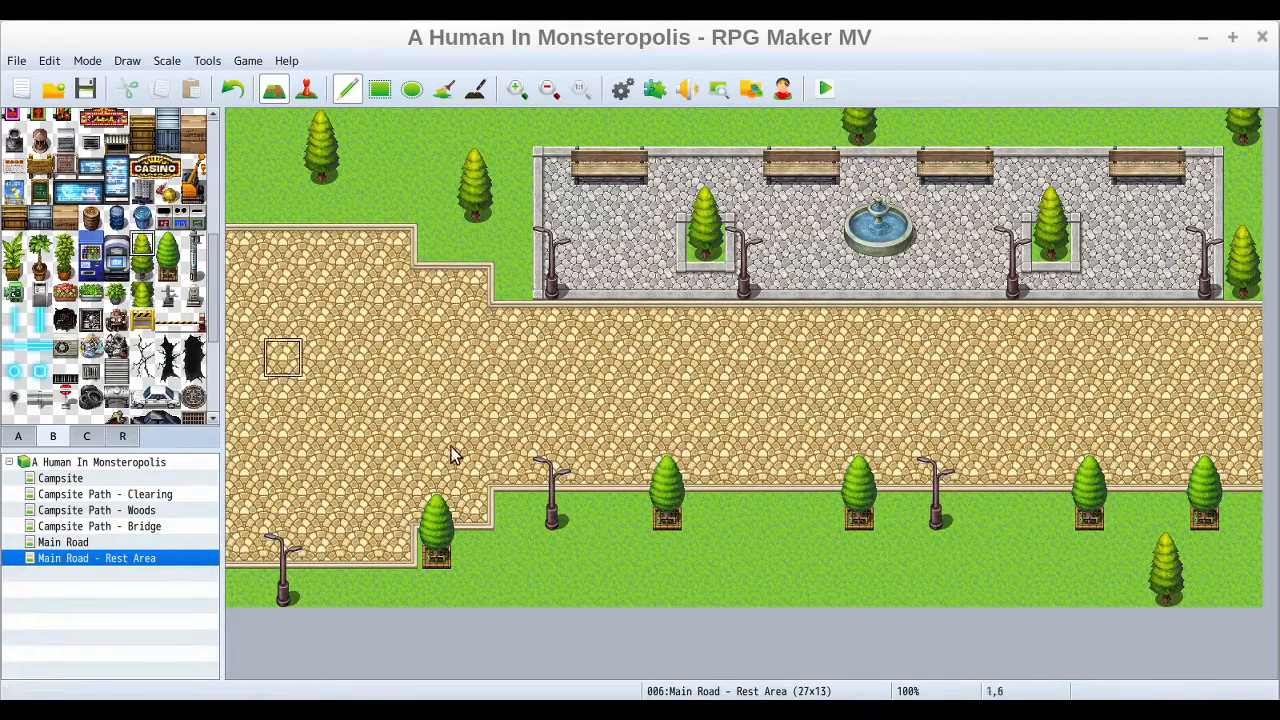
left_click(590, 590)
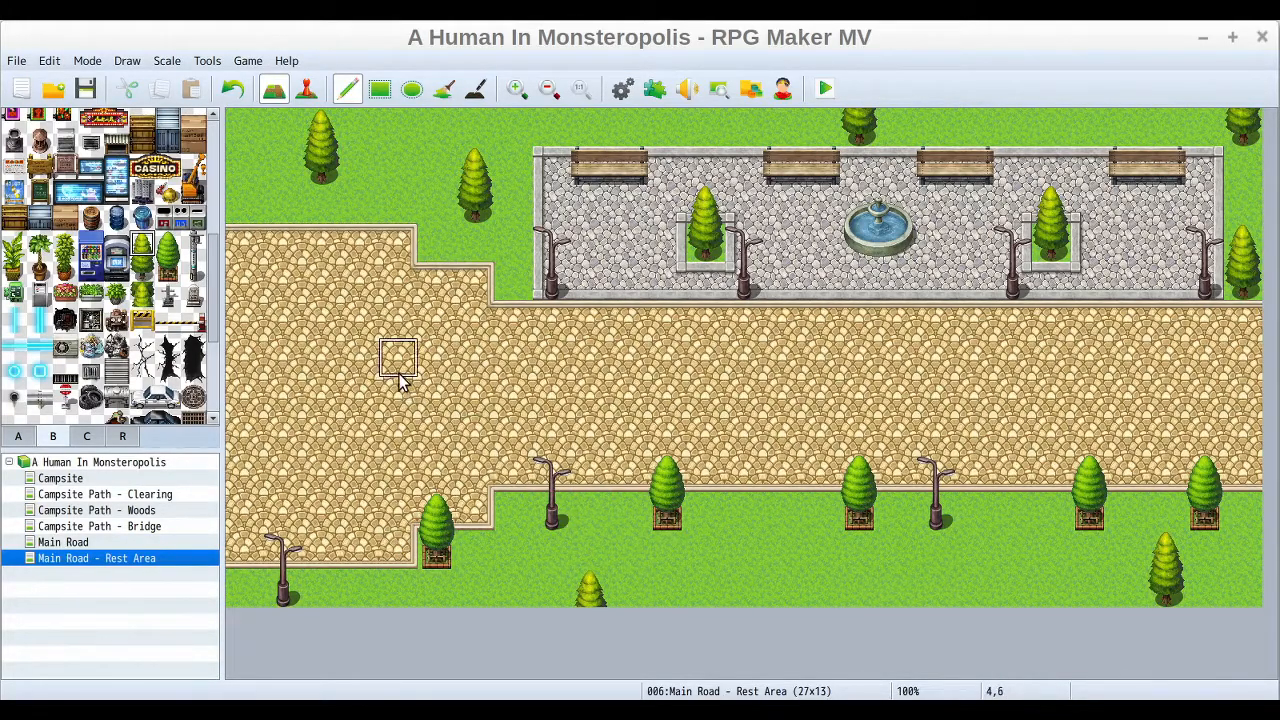
left_click(145, 265)
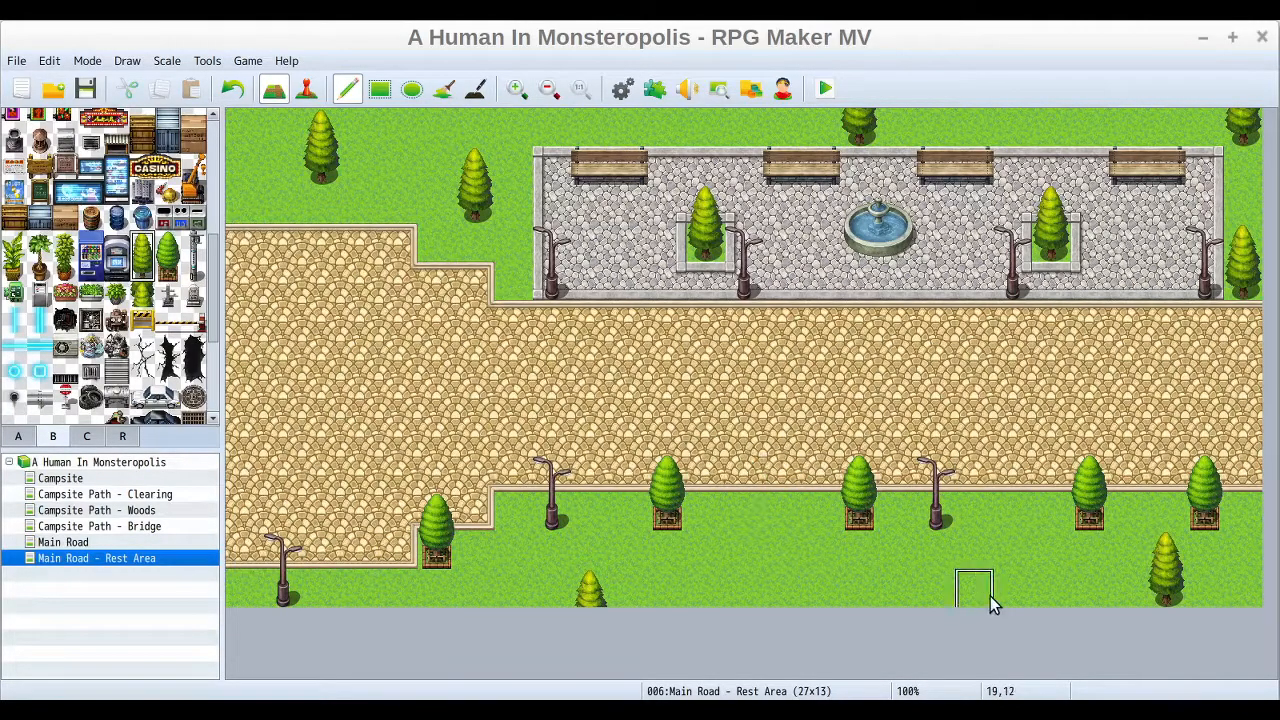
left_click(795, 557)
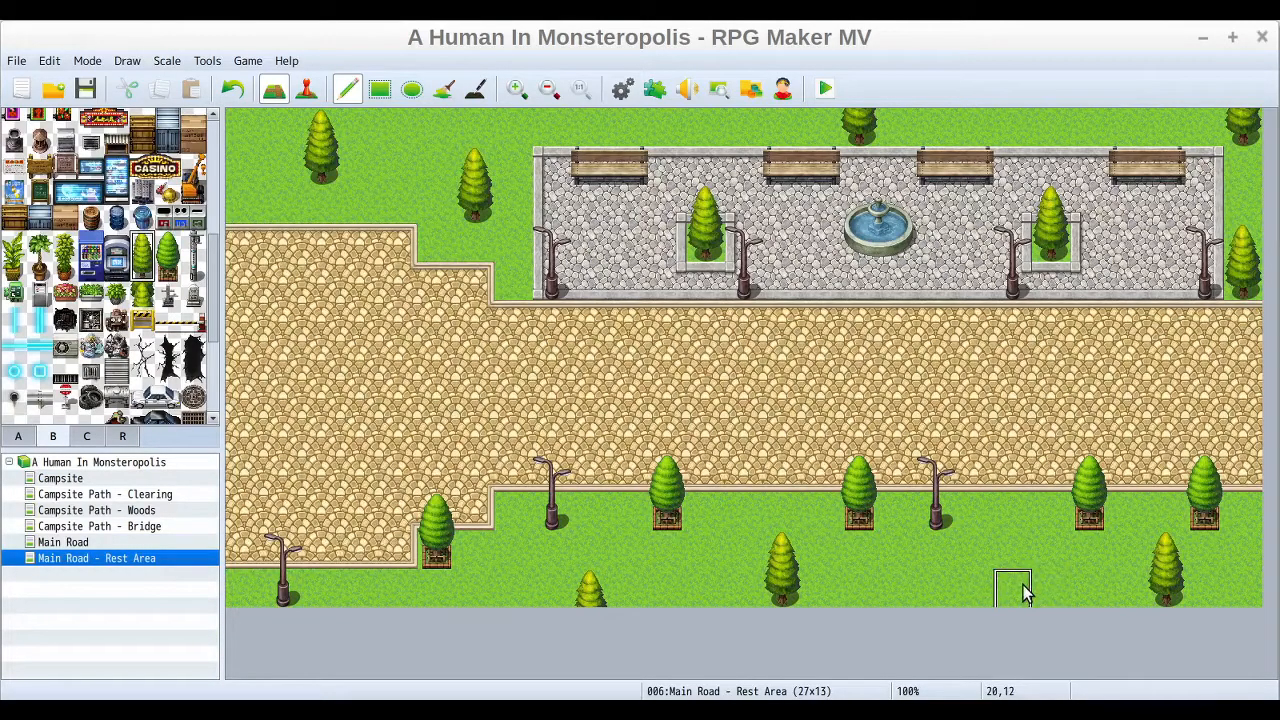
left_click(1017, 527)
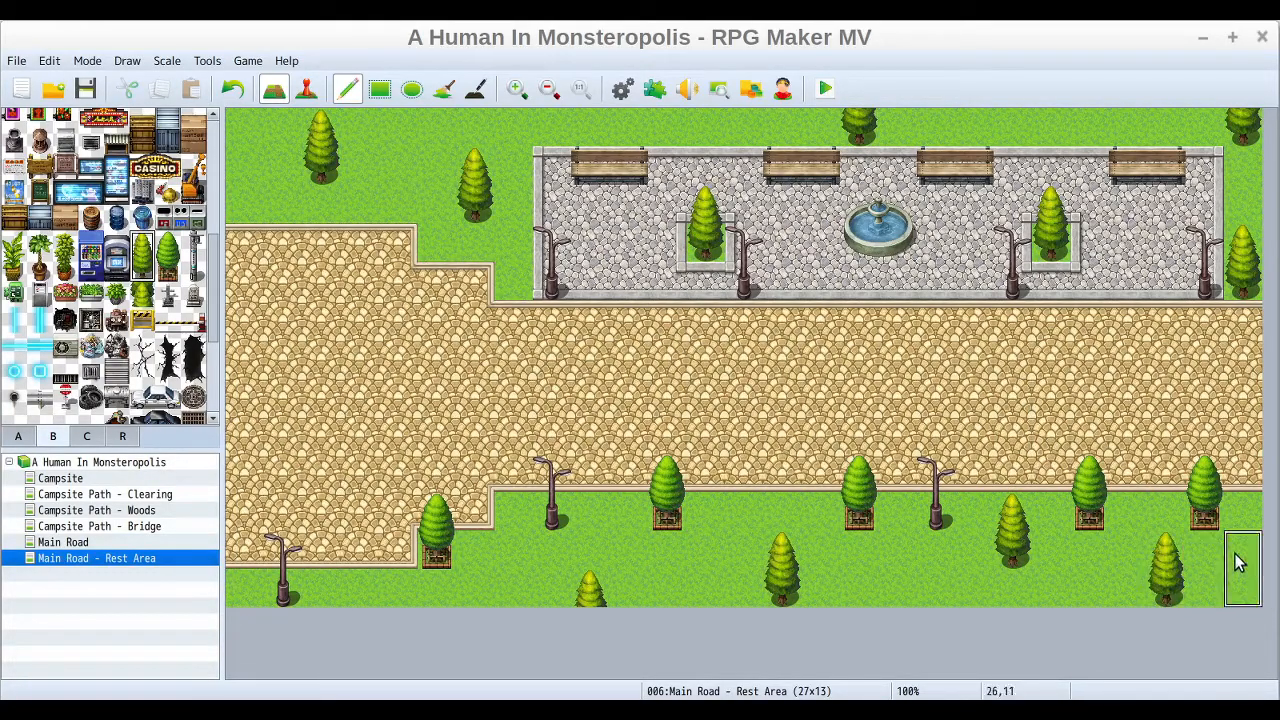
left_click(1242, 590)
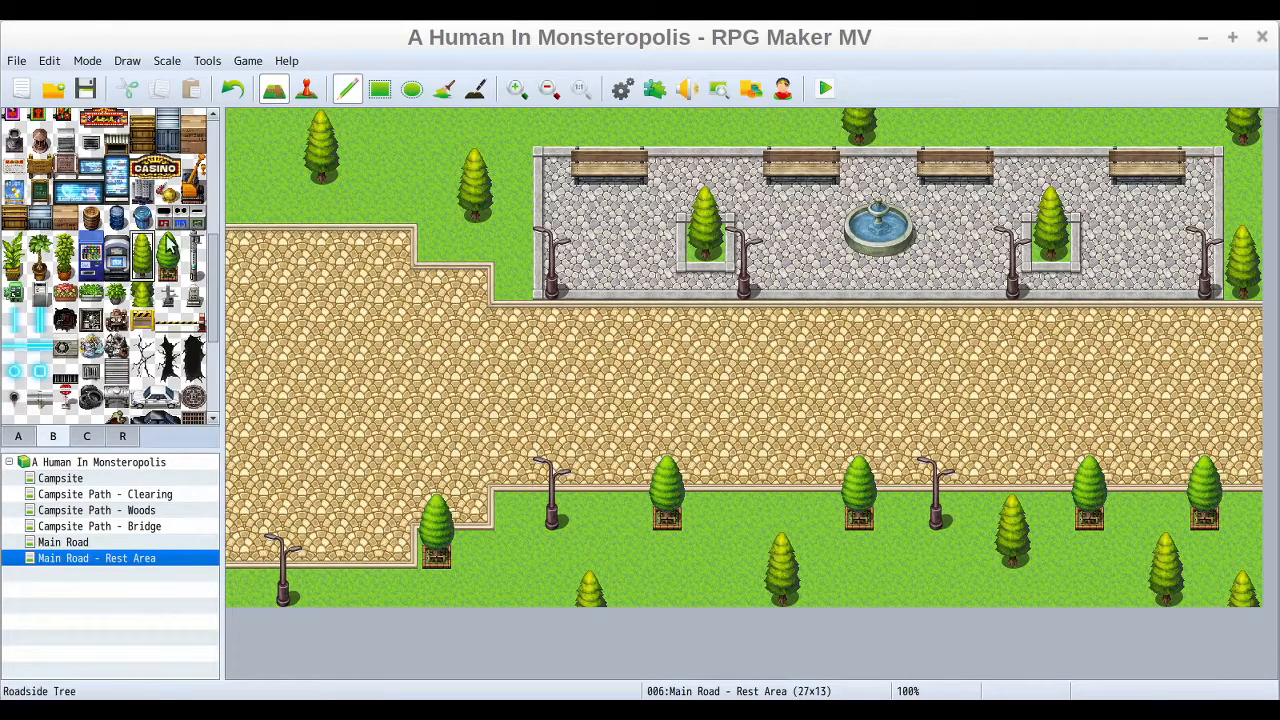
Erase the easternmost Roadside Tree at column 25 and place it again one tile further east at the map's edge.
scroll(213, 270, "up", 10)
left_click(14, 121)
left_click(1206, 481)
left_click(1213, 516)
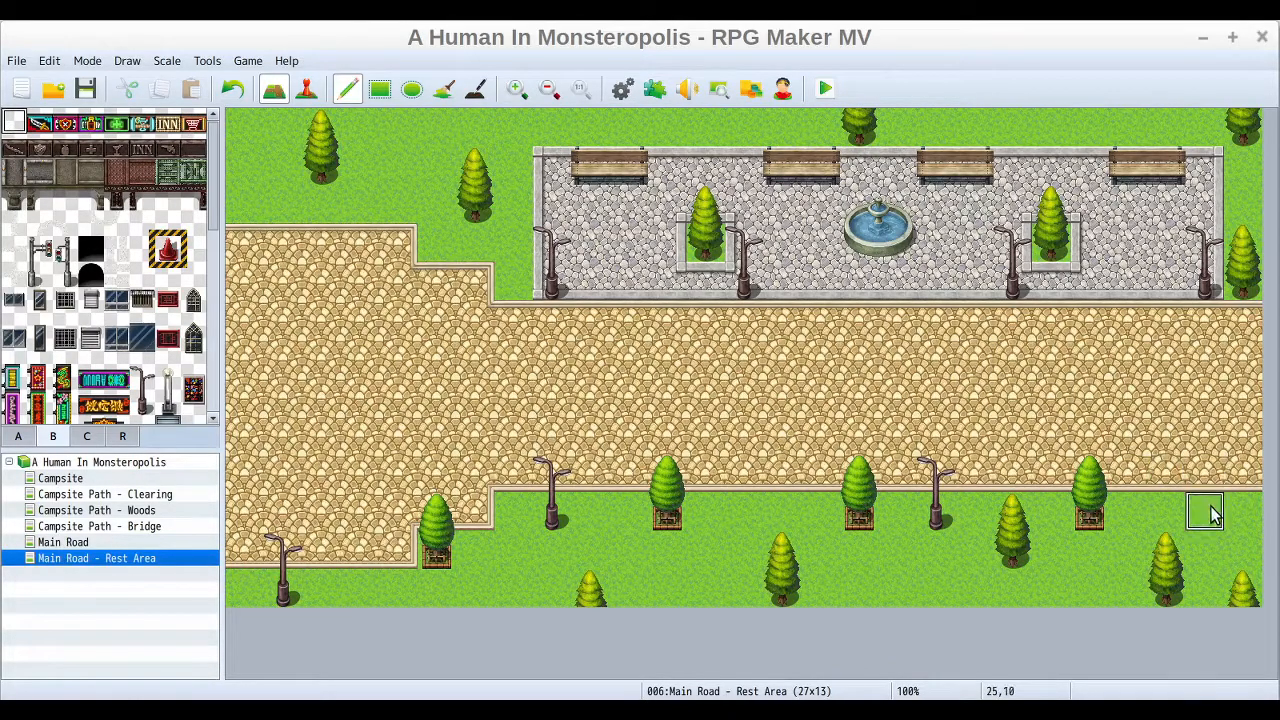
left_click_drag(217, 157, 217, 283)
left_click_drag(167, 229, 169, 252)
left_click(1246, 484)
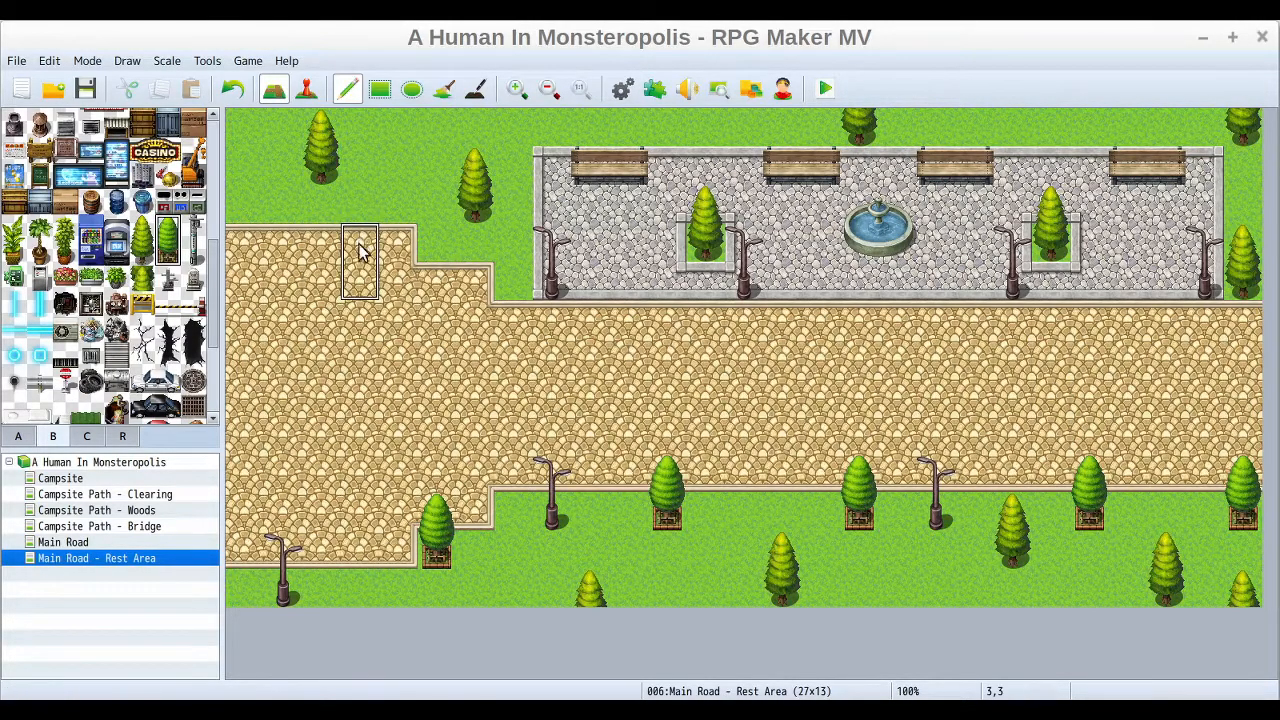
Paint dark green hedge patches on the northern grass: beside the western road, around the tree near column 6, and behind the plaza.
left_click(16, 437)
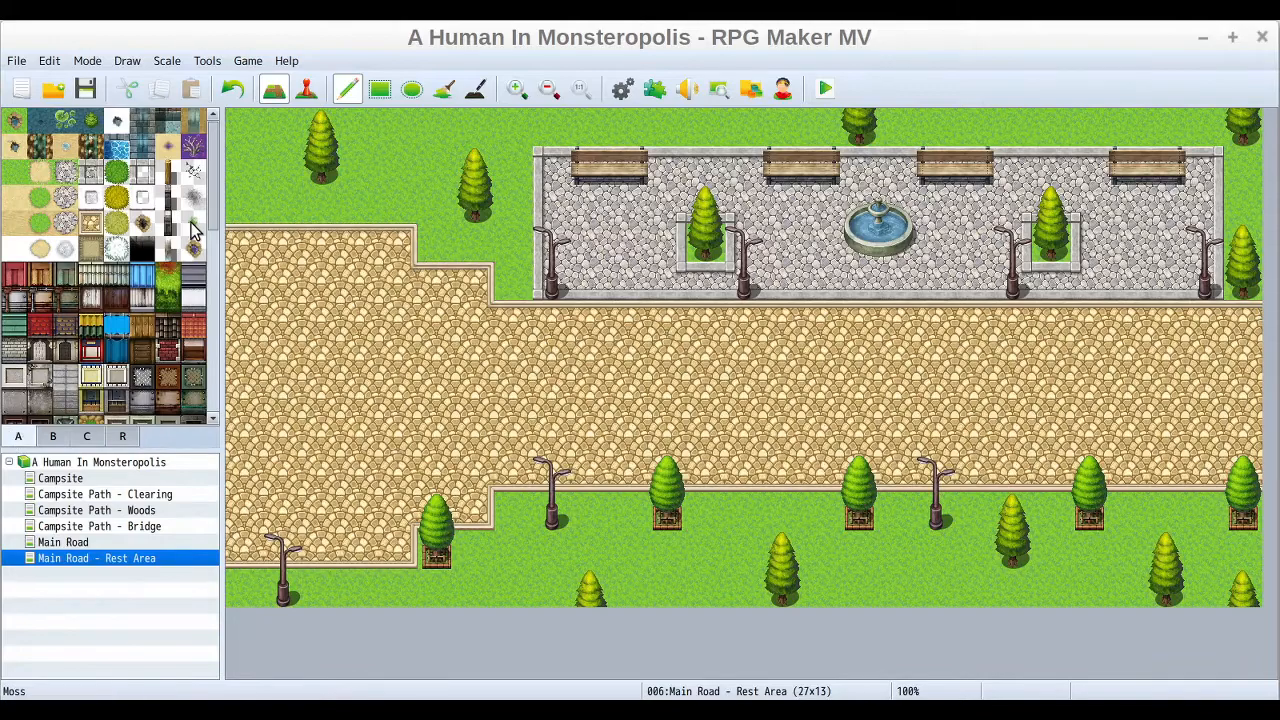
left_click(120, 178)
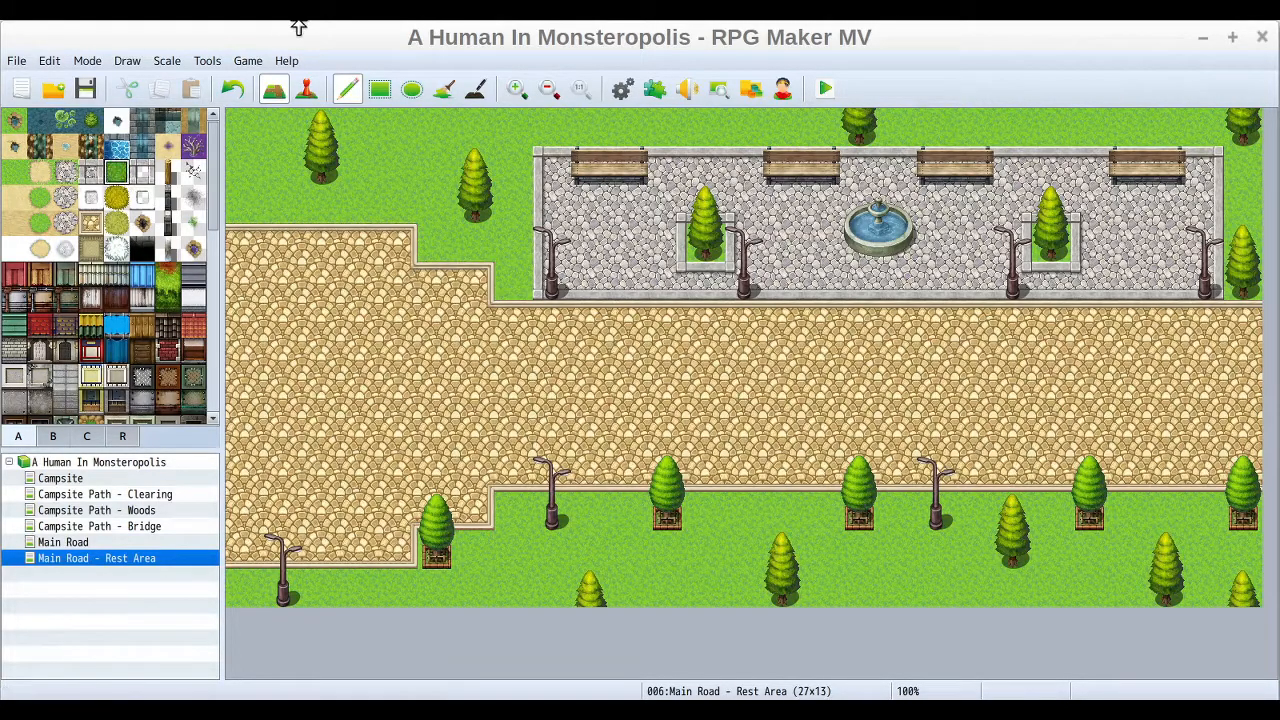
mouse_move(277, 203)
left_mouse_down()
mouse_move(222, 158)
mouse_move(251, 200)
mouse_move(265, 158)
left_mouse_up()
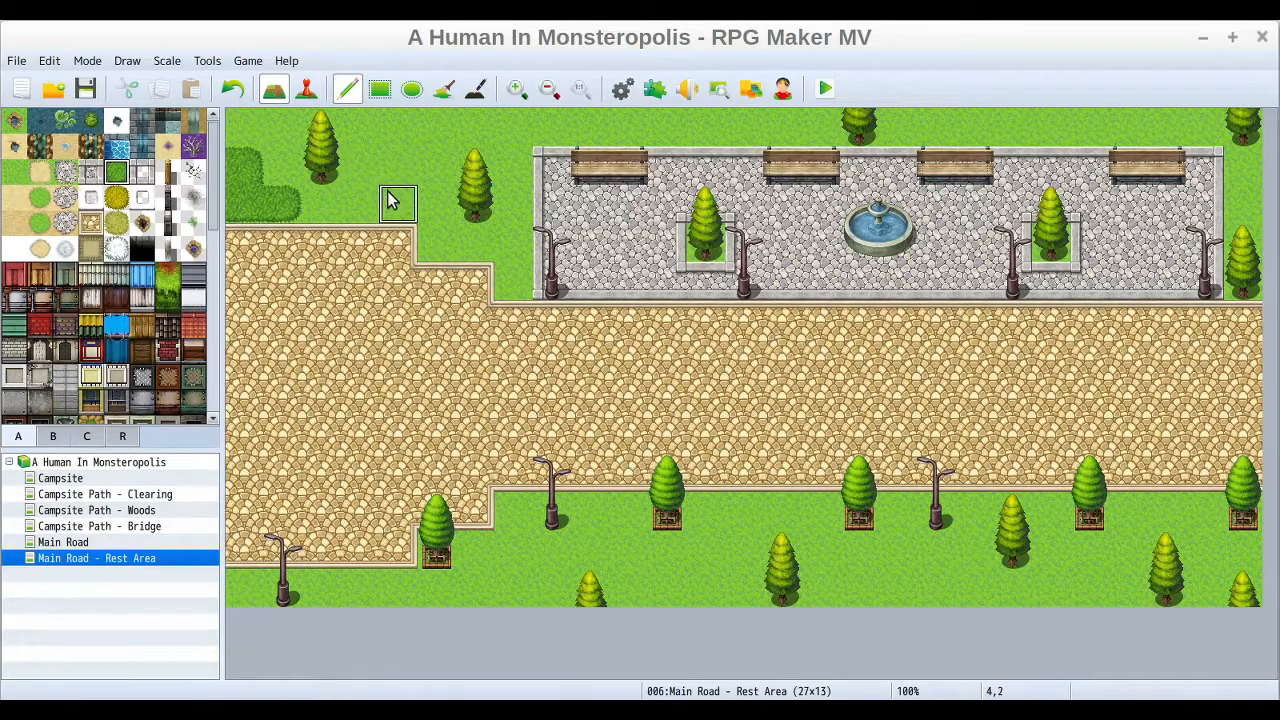
mouse_move(432, 165)
left_mouse_down()
mouse_move(448, 140)
mouse_move(503, 126)
mouse_move(418, 130)
mouse_move(403, 160)
mouse_move(412, 124)
mouse_move(432, 137)
left_mouse_up()
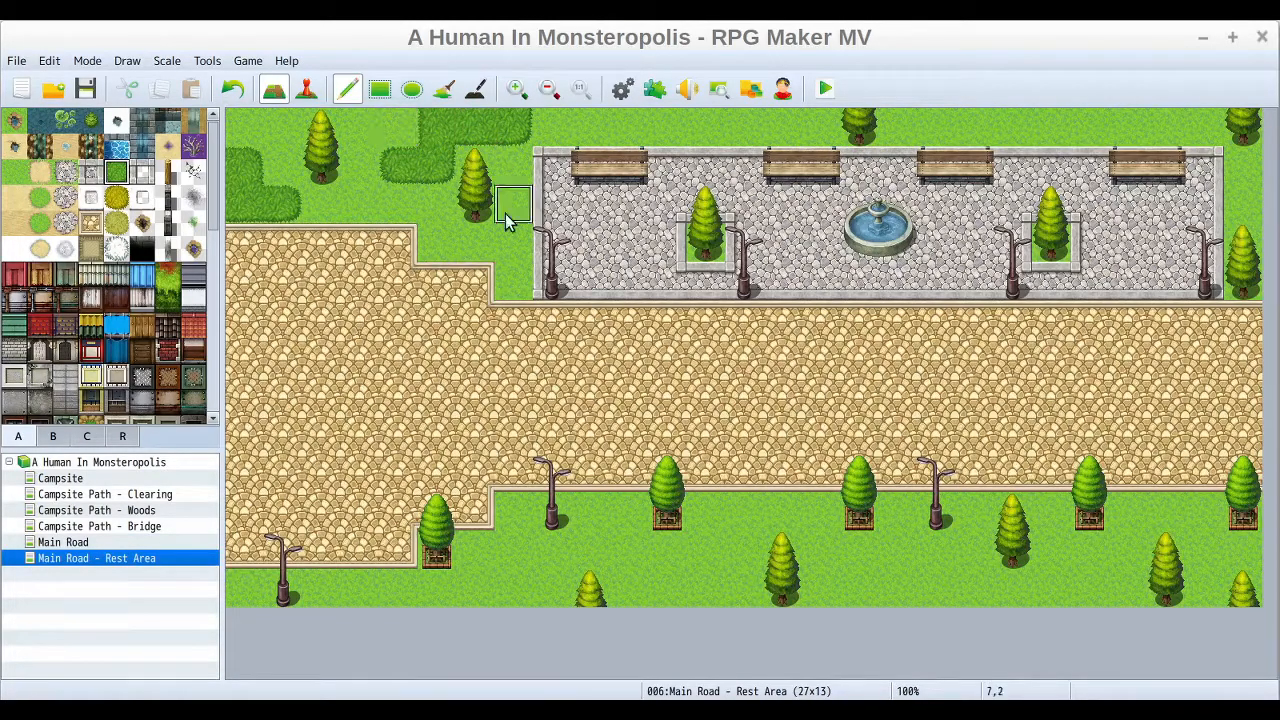
left_click_drag(691, 126, 723, 126)
left_click_drag(1046, 126, 1150, 120)
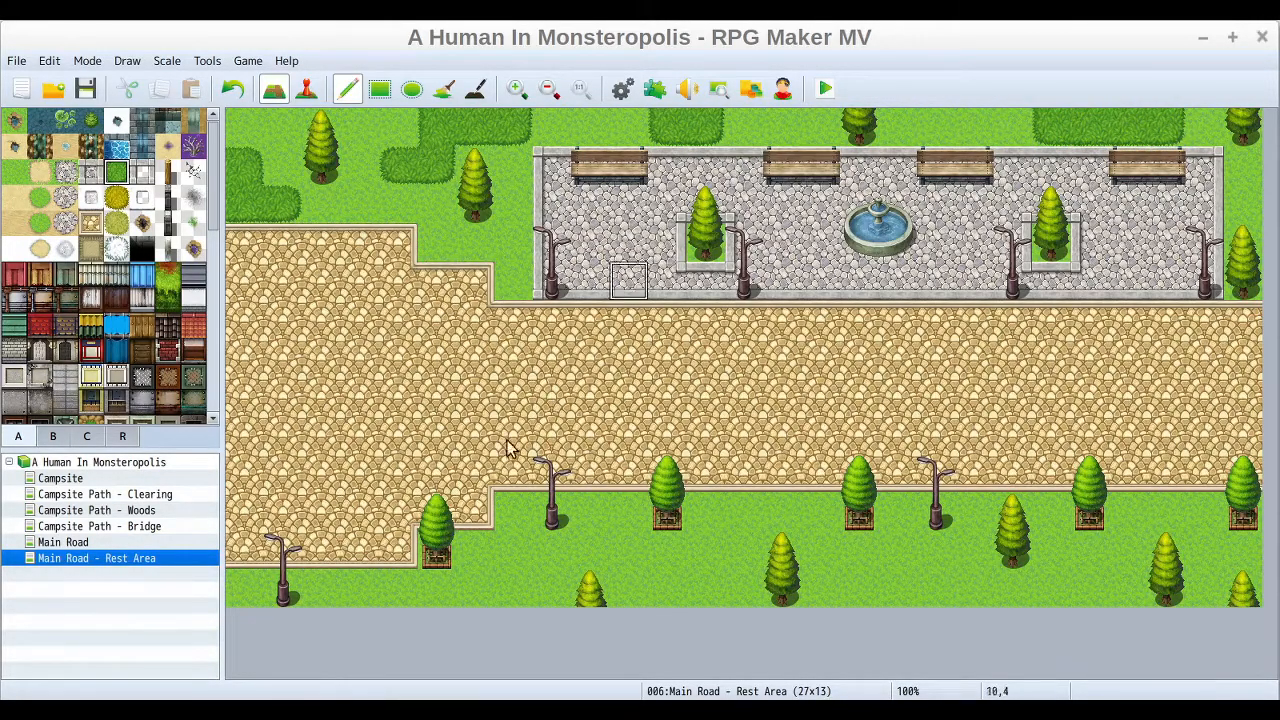
Paint dark green hedge patches across the grass south of the road, including one between the roadside trees at the eastern end.
left_click(515, 588)
left_click_drag(527, 585, 491, 591)
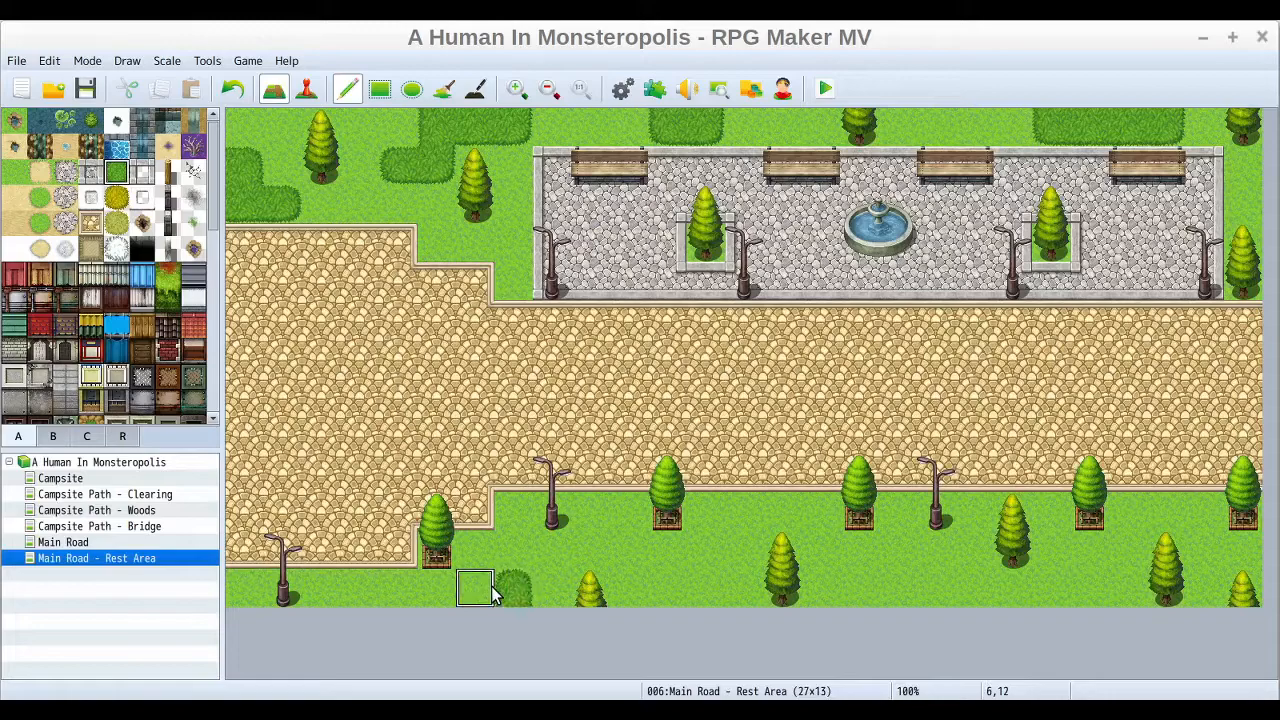
mouse_move(710, 552)
left_mouse_down()
mouse_move(697, 586)
mouse_move(658, 594)
left_mouse_up()
left_click(742, 550)
left_click_drag(900, 590, 971, 591)
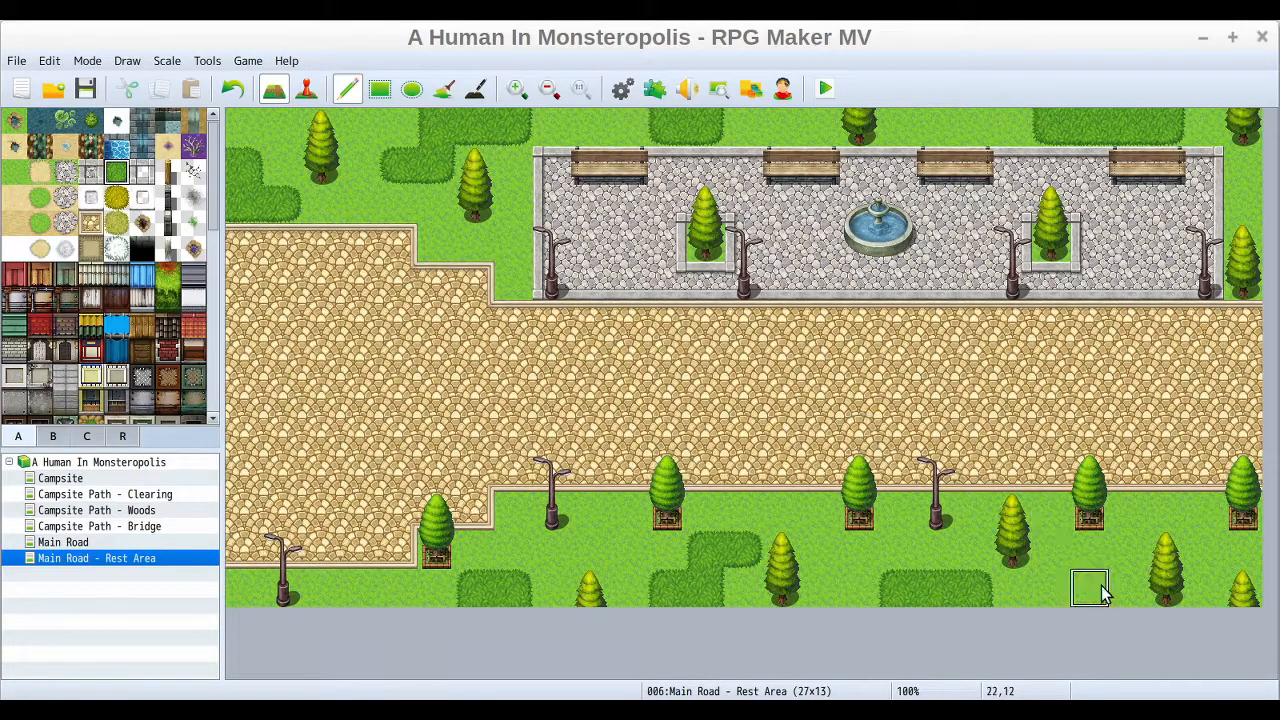
left_click(1203, 510)
left_click_drag(1157, 519, 1210, 545)
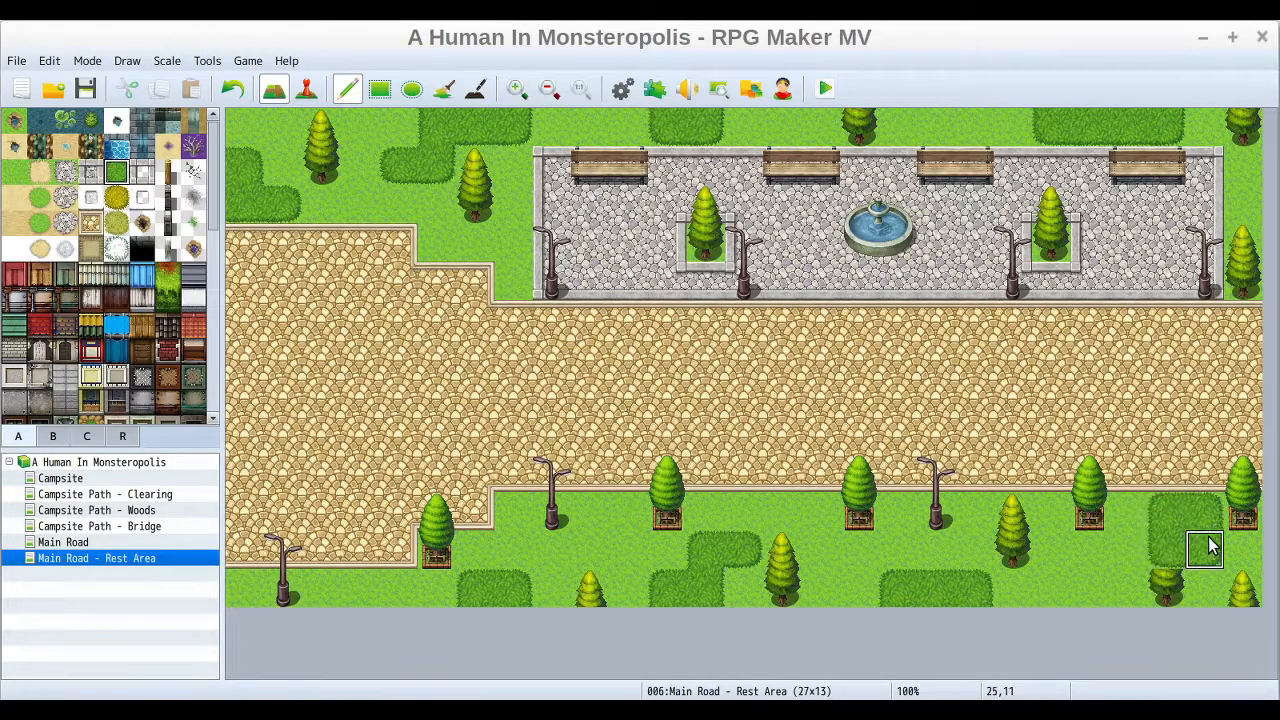
left_click(1245, 547)
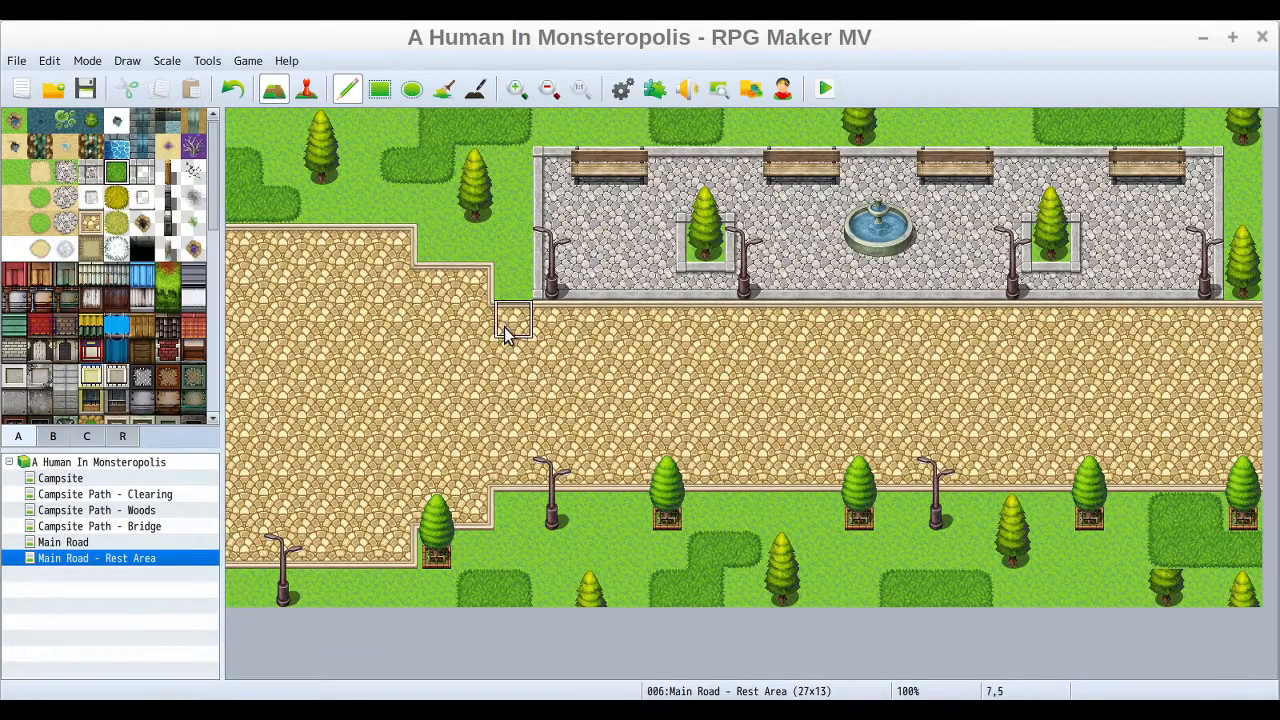
Put the Tree's upper half back over the hedge at column 24, row 11.
left_click(53, 436)
left_click(141, 240)
left_click(1166, 545)
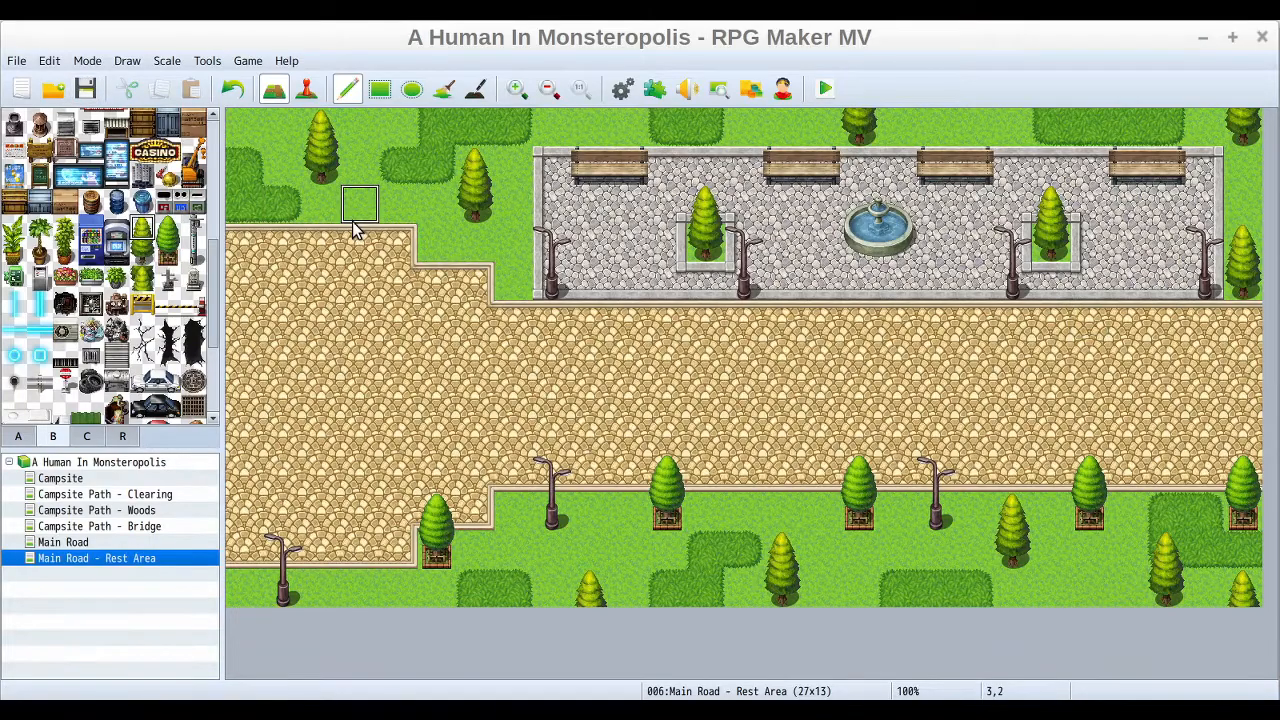
Switch to event editing and create a new event on the eastern half of the westernmost bench, at 10,1.
left_click_drag(215, 270, 219, 120)
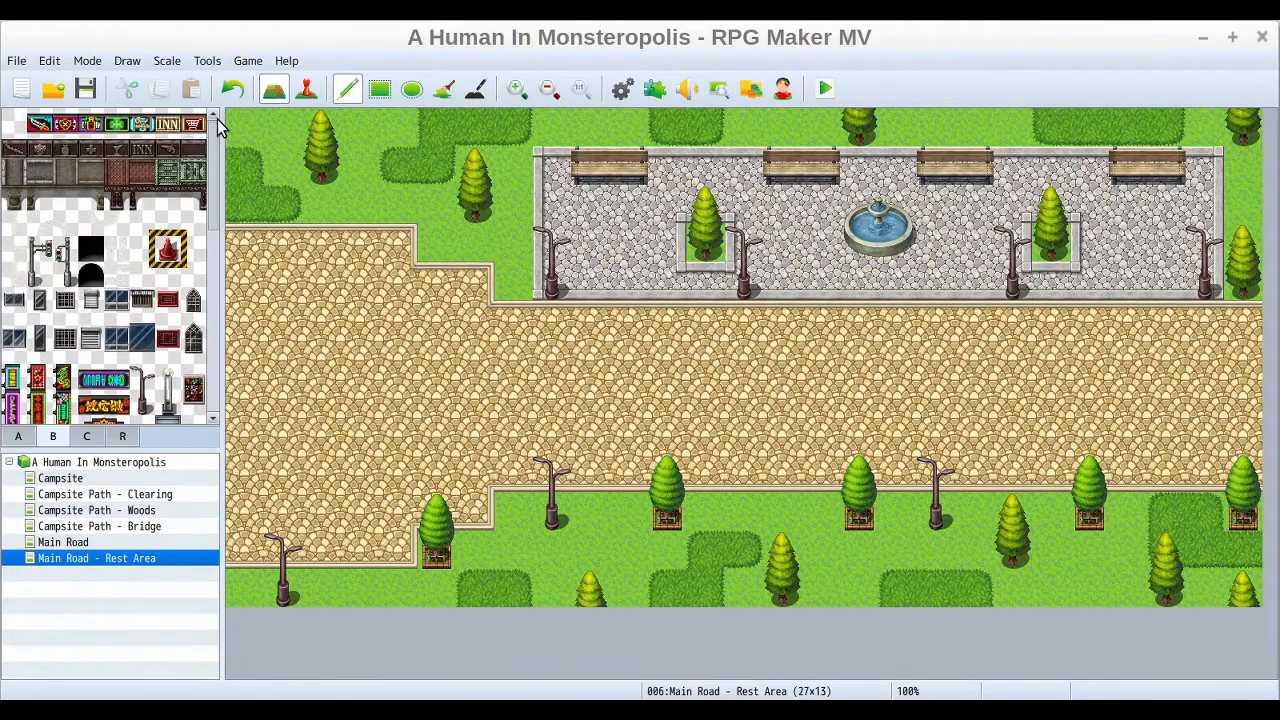
left_click(303, 89)
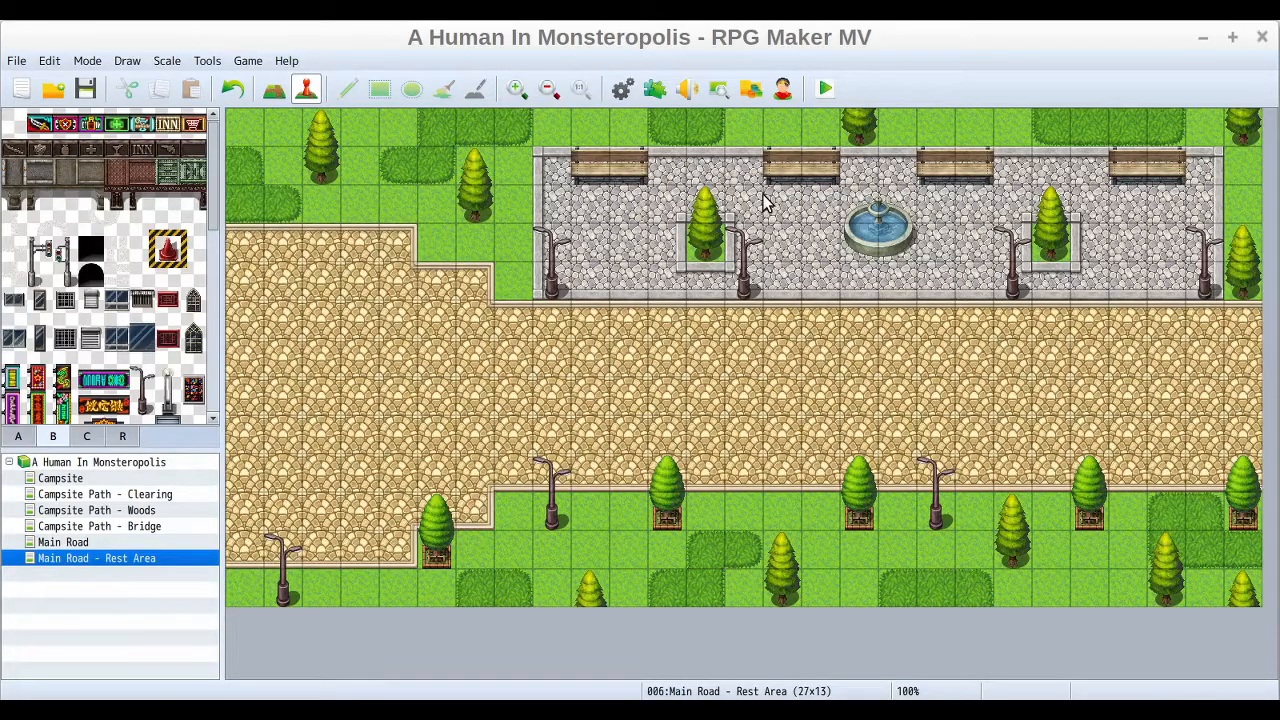
right_click(636, 178)
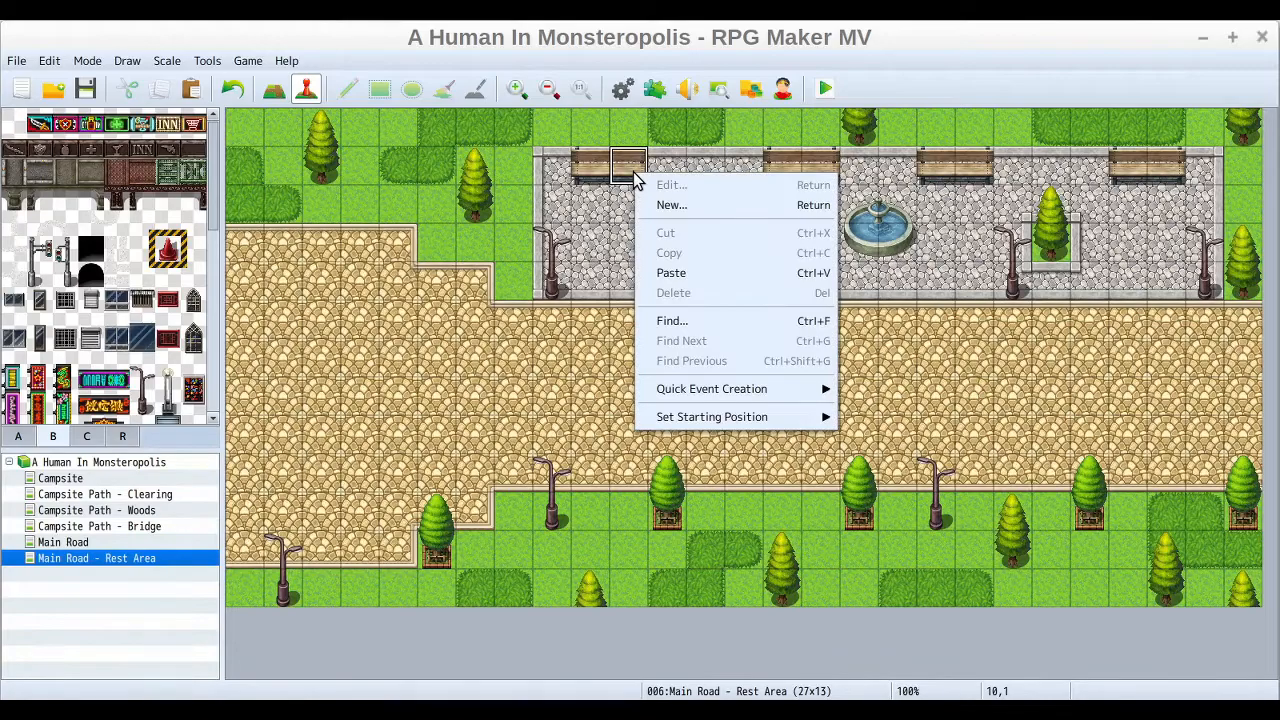
left_click(711, 205)
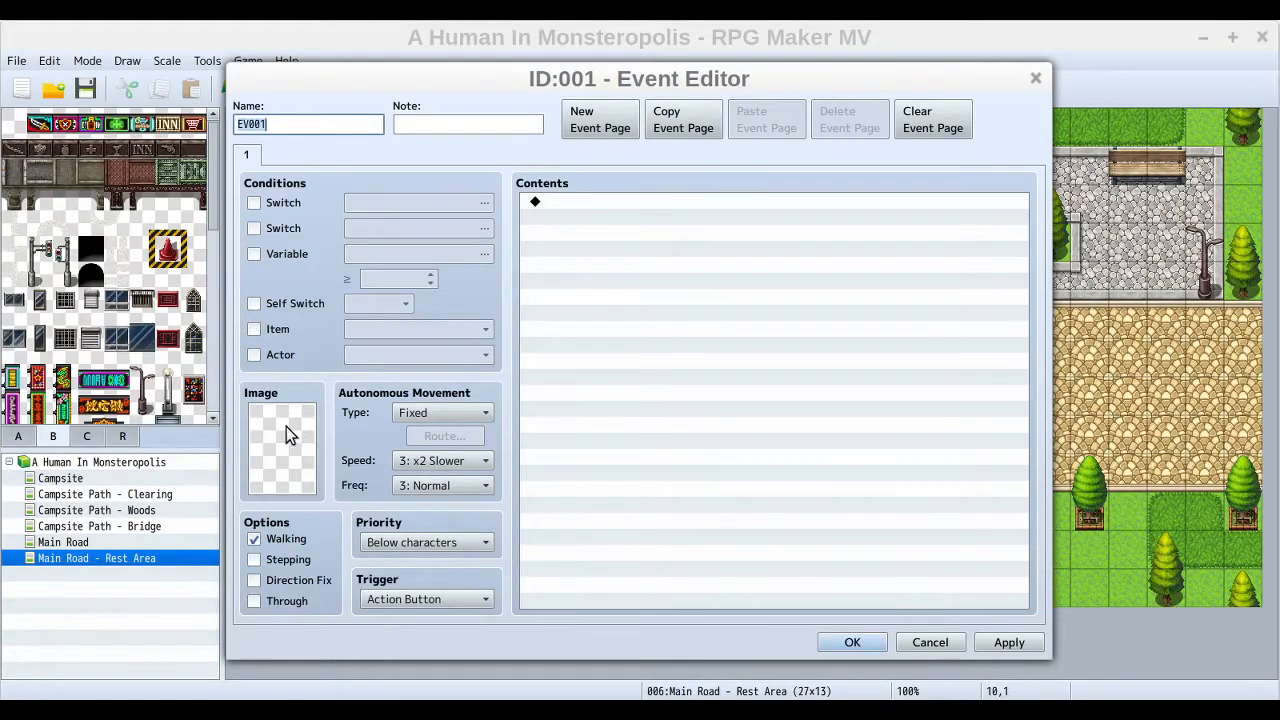
Browse the character image sets from Actor1 to People4 for a sprite to use on the bench event.
double_click(286, 426)
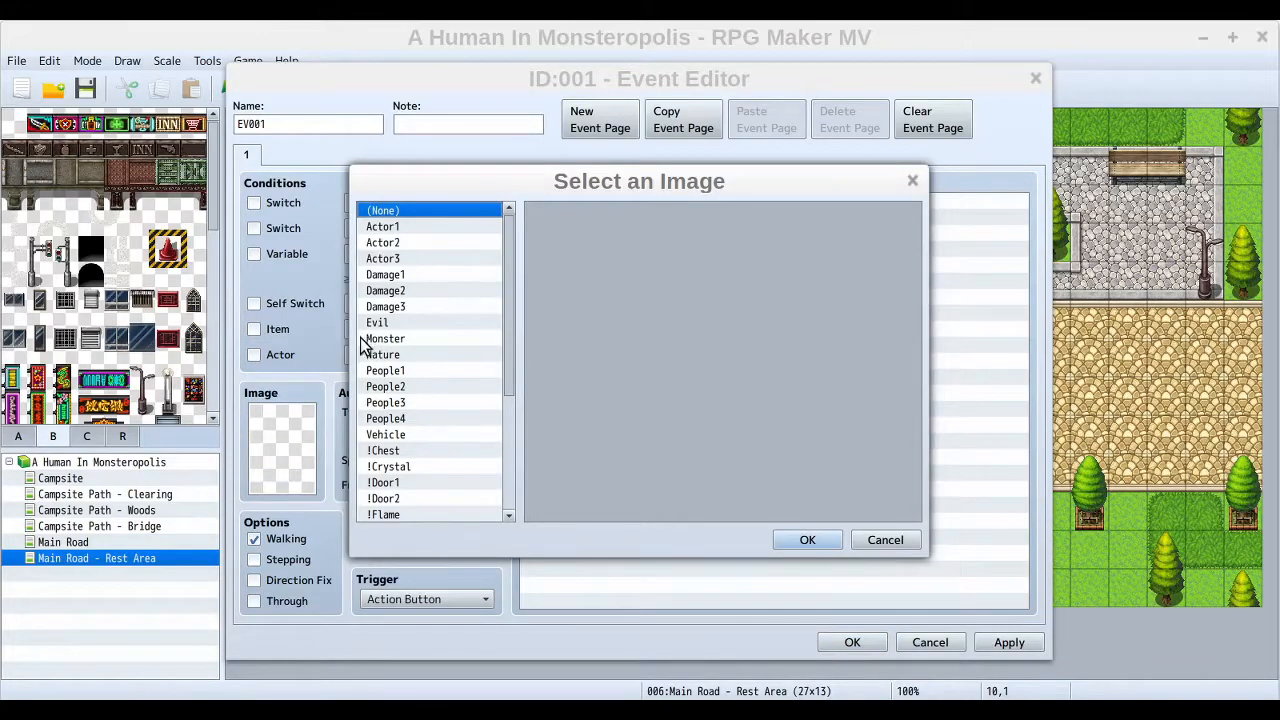
left_click(396, 228)
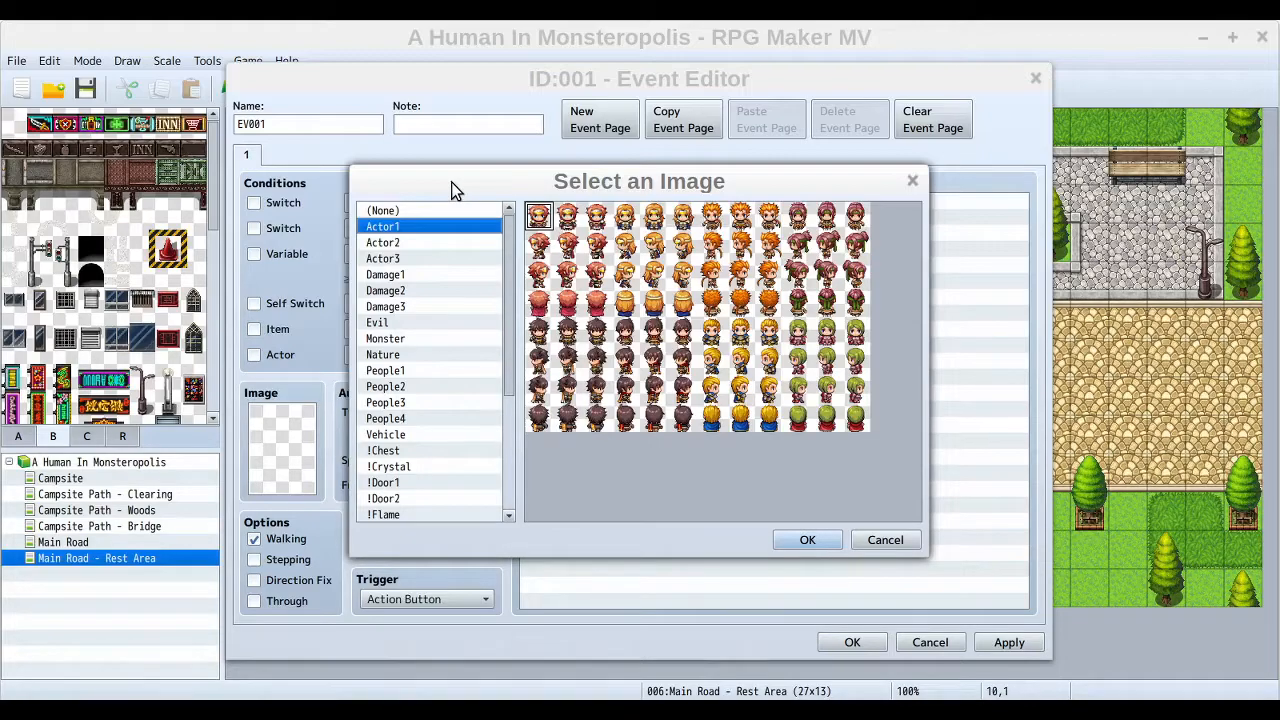
key("Down")
key("Down")
key("Down")
key("Up")
key("Up")
key("Up")
key("Down")
key("Down")
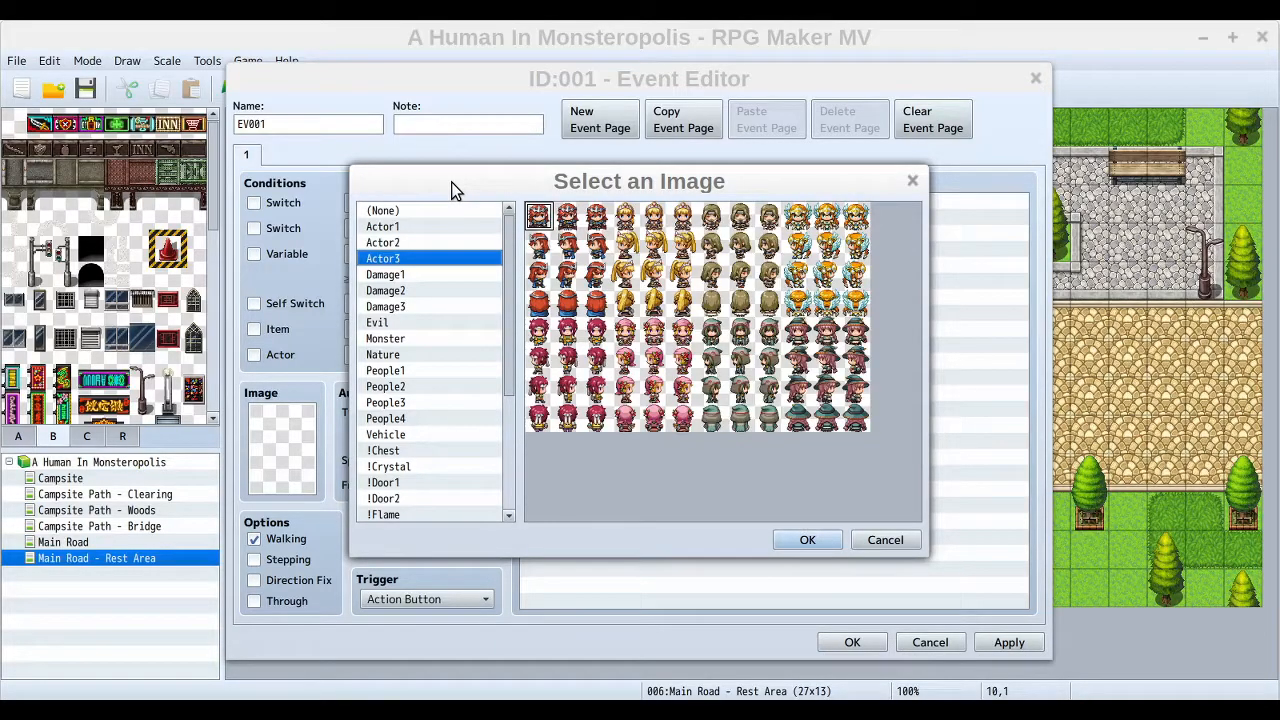
key("Up")
key("Down")
key("Up")
key("Up")
key("Up")
key("Down")
key("Down")
key("Down")
key("Down")
key("Down")
key("Down")
key("Down")
key("Down")
key("Down")
key("Down")
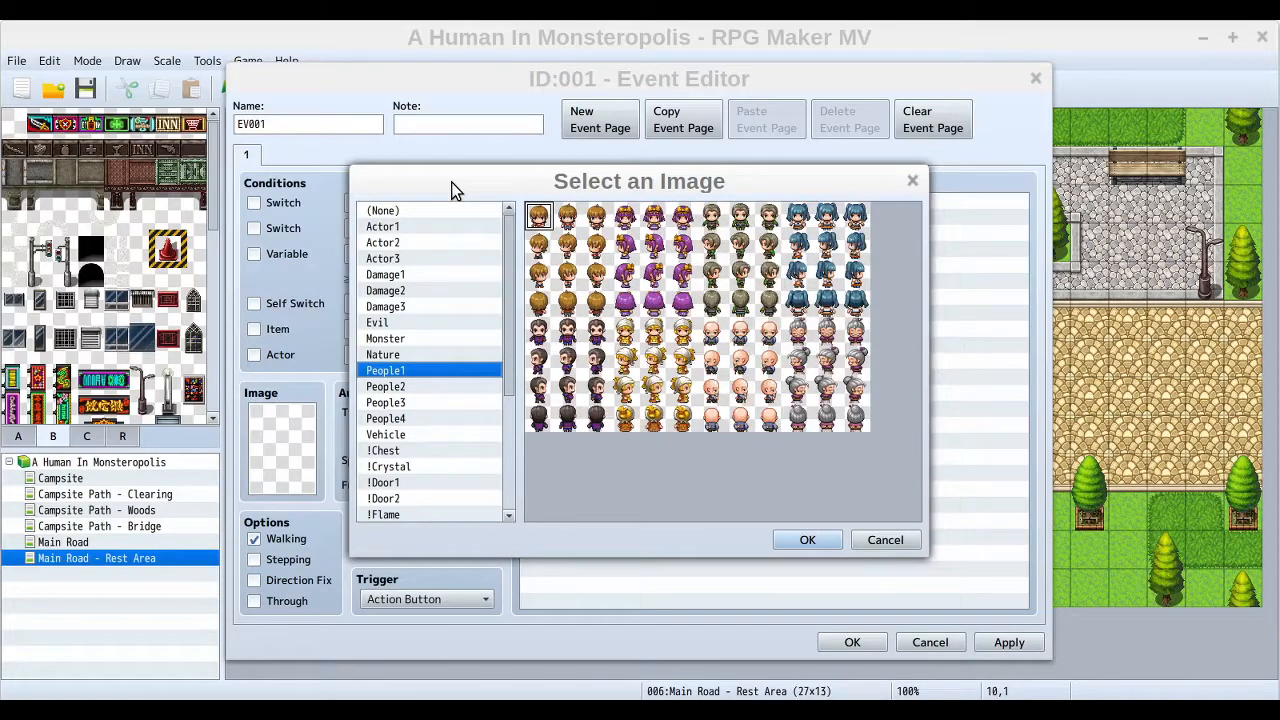
key("Down")
key("Down")
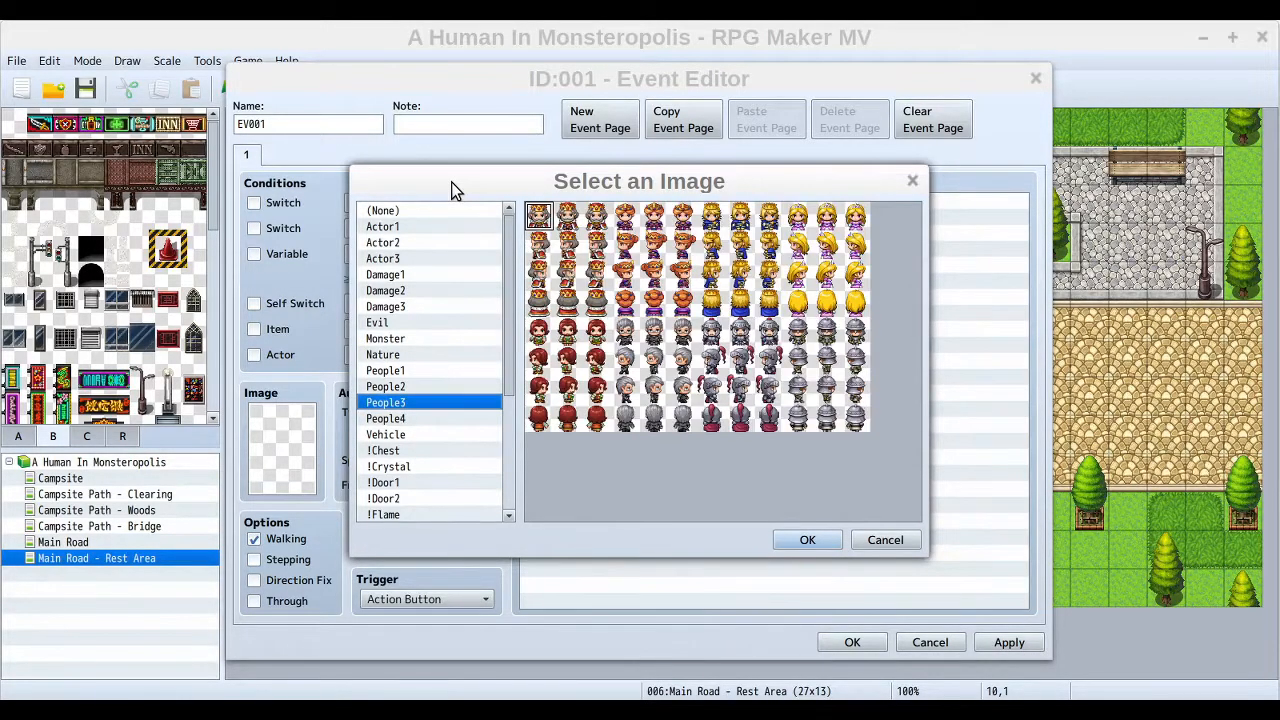
key("Up")
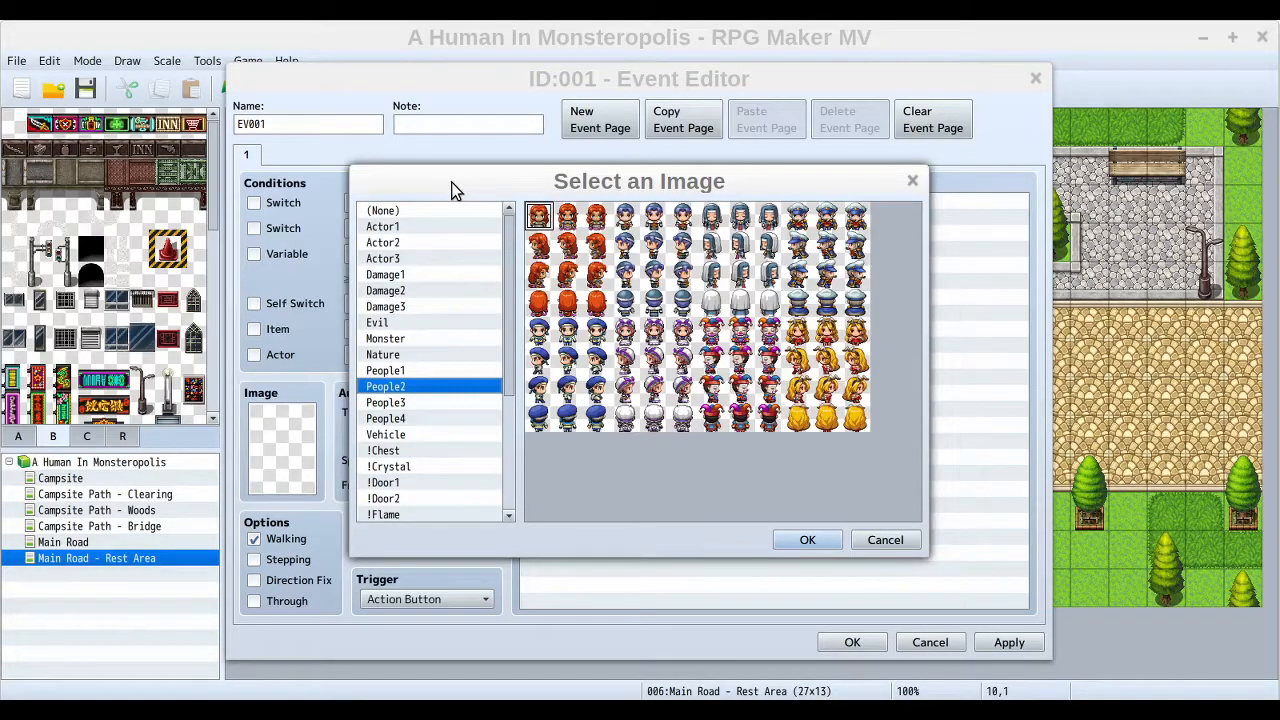
key("Down")
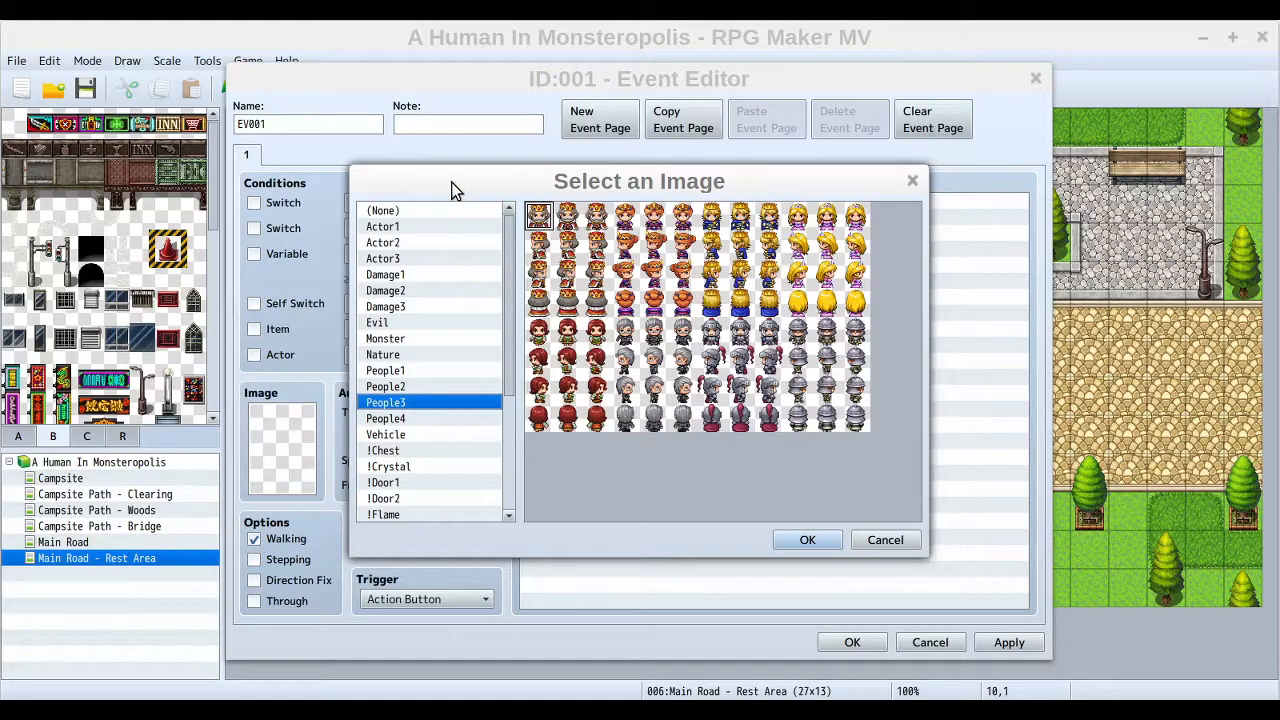
Give the event the front-facing woman with the yellow headscarf from the People4 set and save the event.
key("Down")
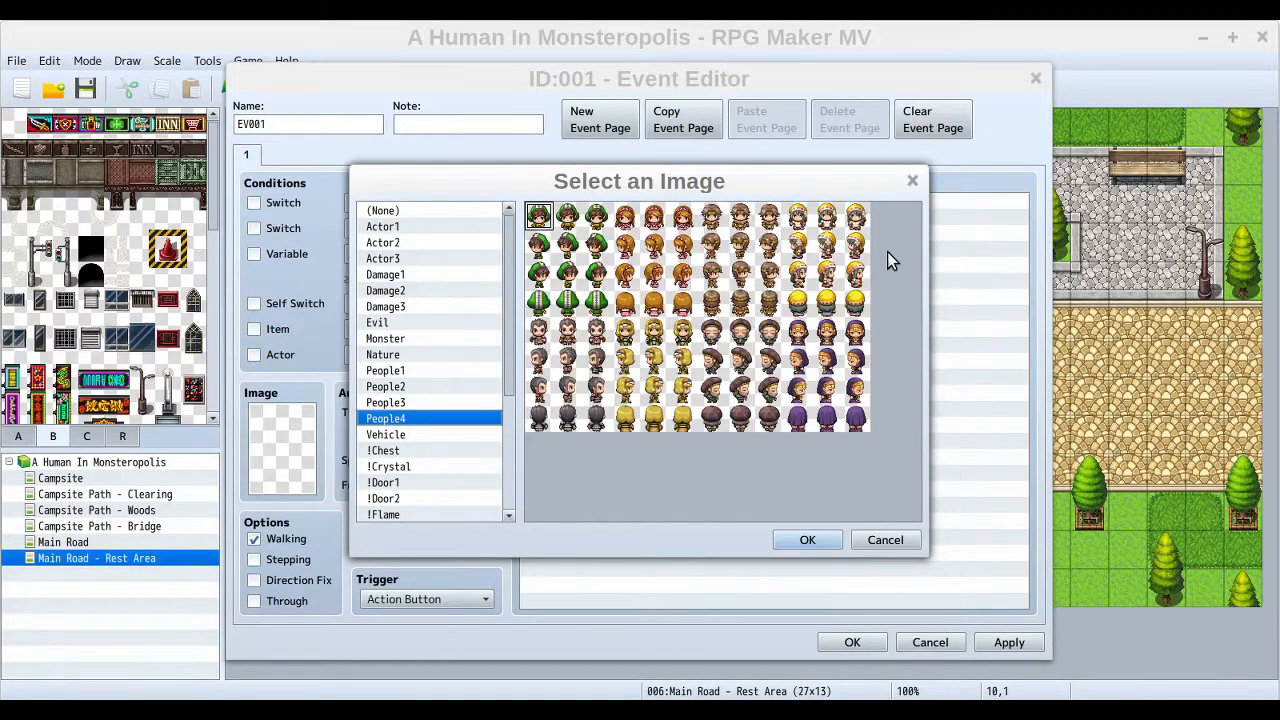
left_click(827, 220)
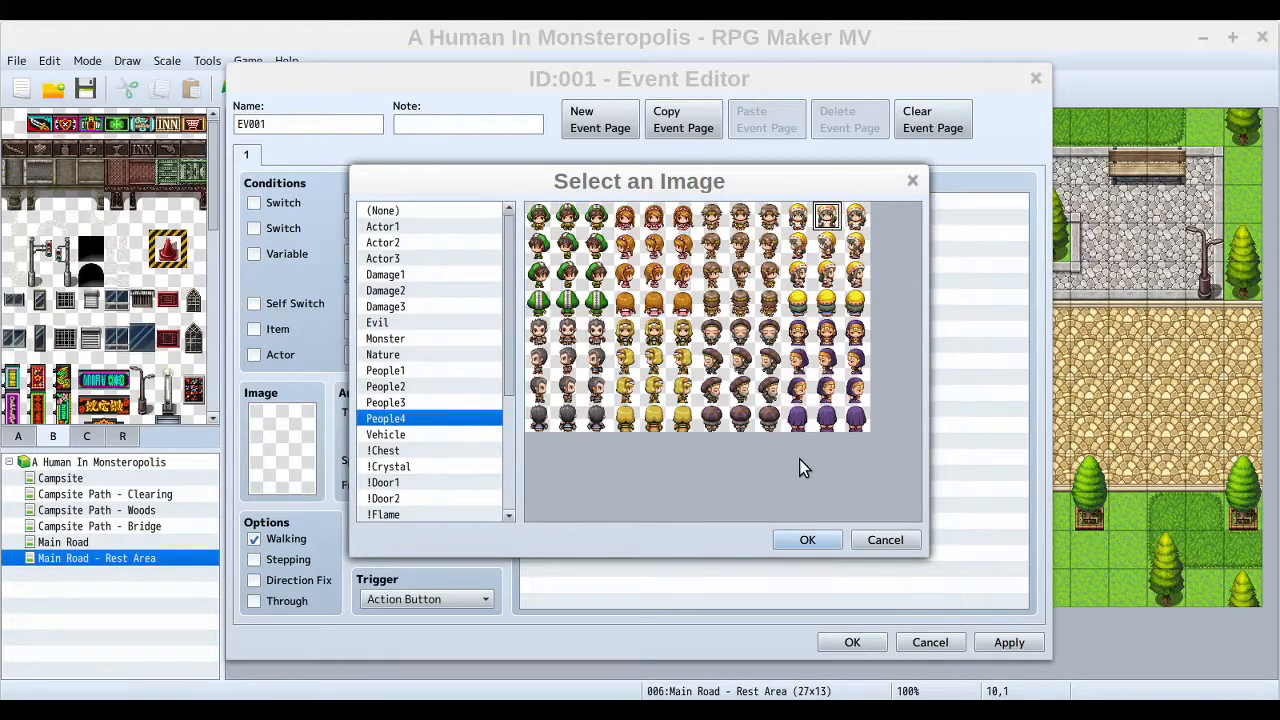
left_click(806, 541)
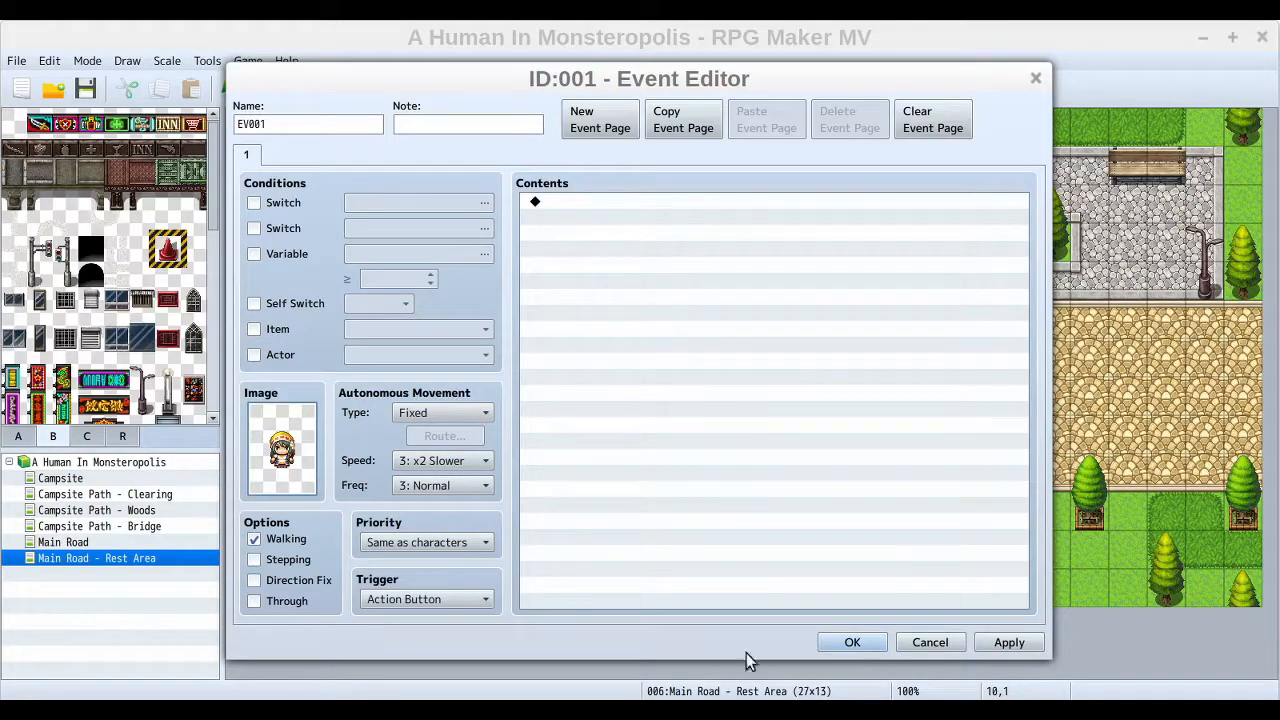
left_click(842, 644)
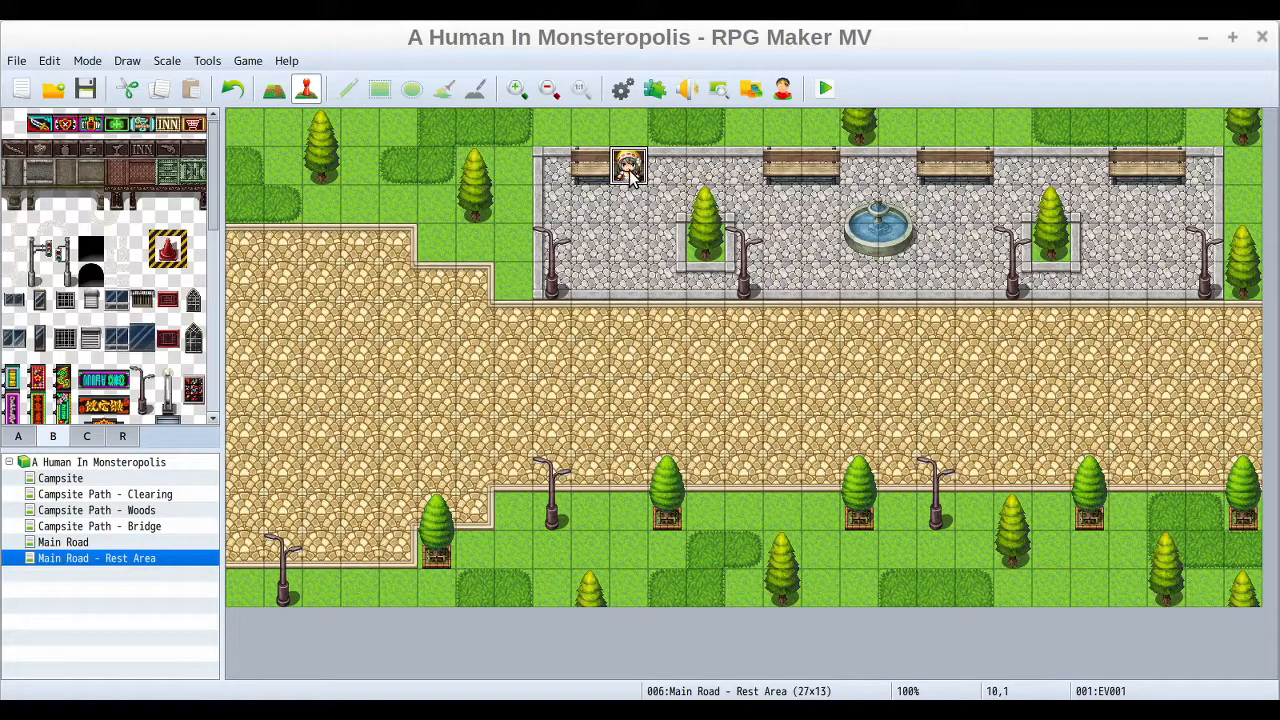
Reopen the bench character's event at 10,1 and start a Show Text command on its first empty content line.
double_click(630, 170)
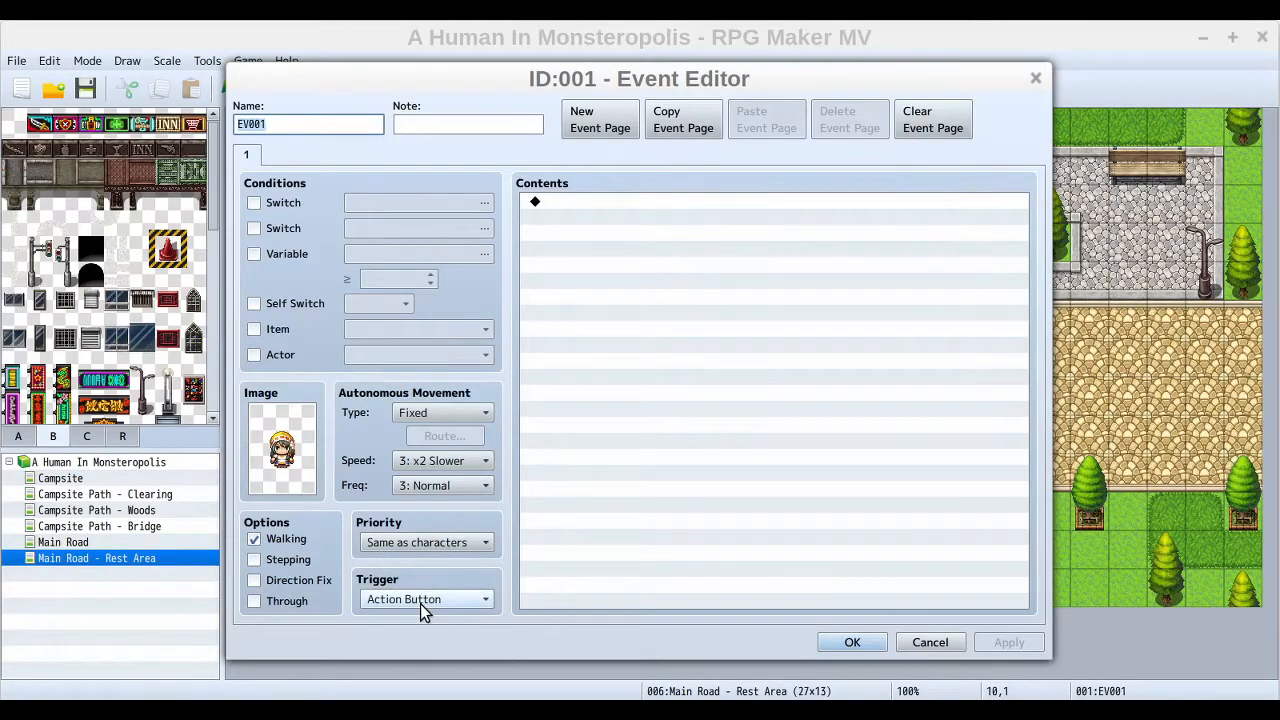
left_click(677, 203)
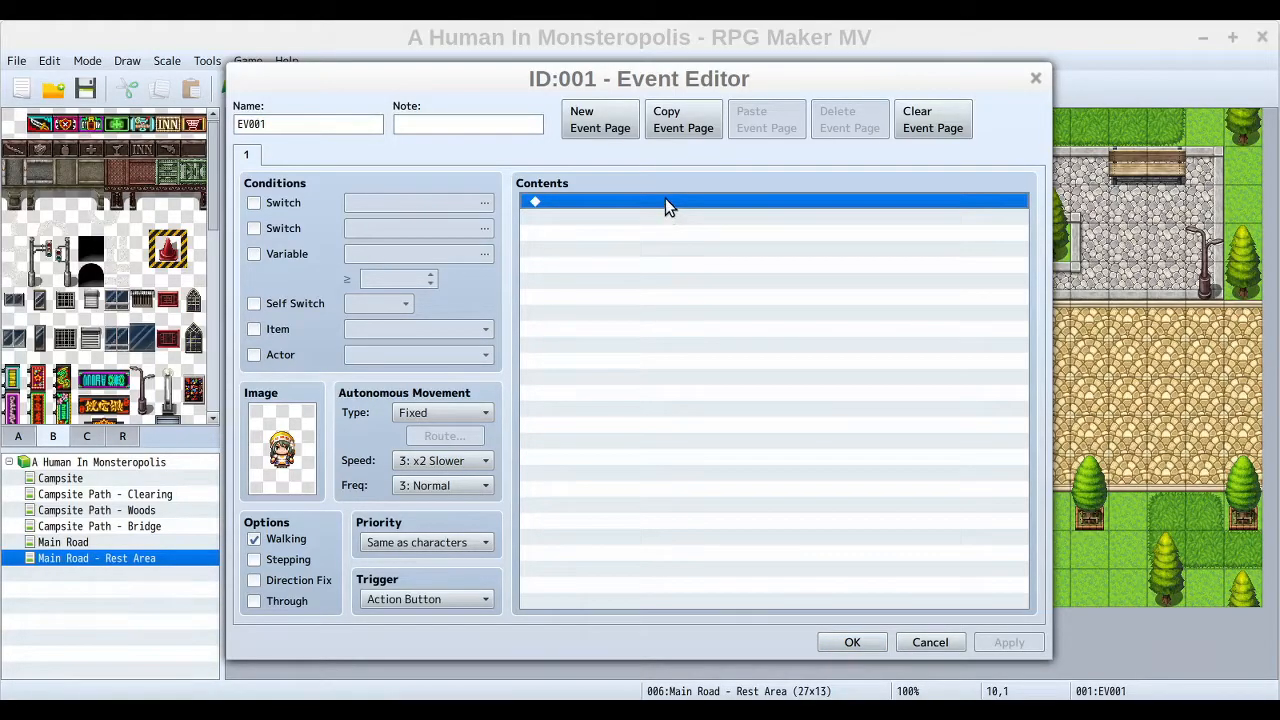
double_click(665, 200)
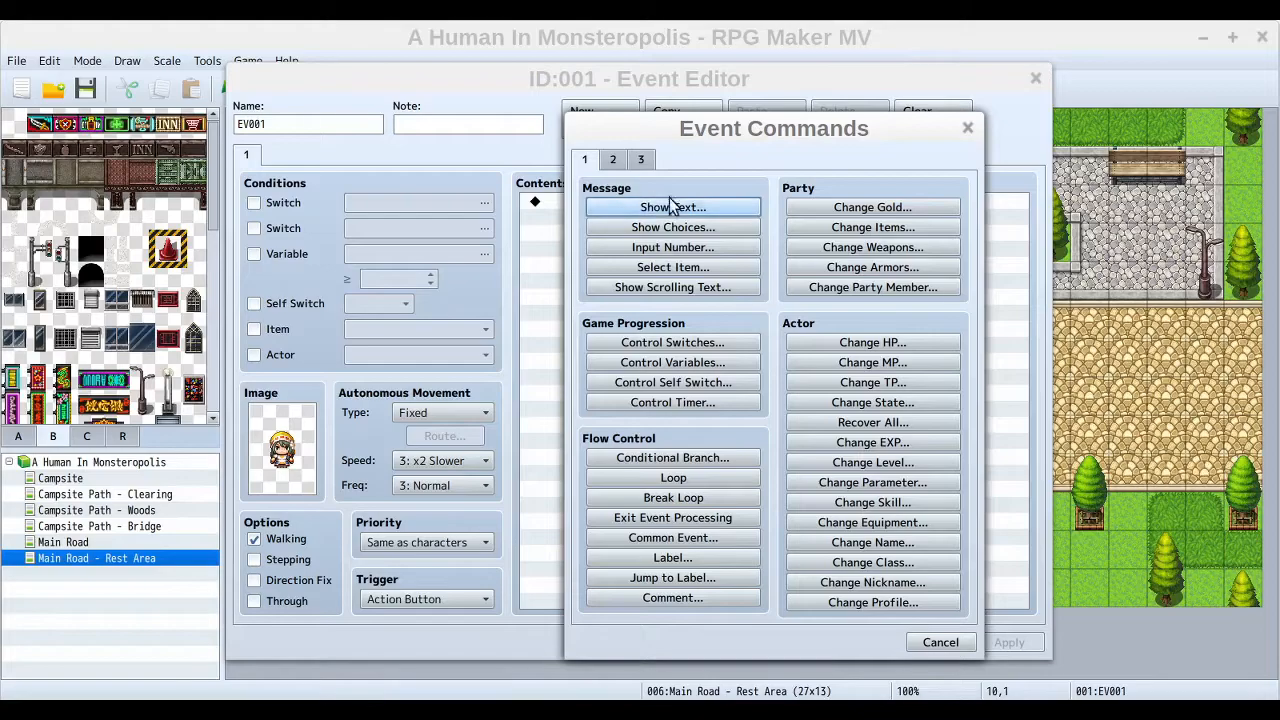
left_click(673, 207)
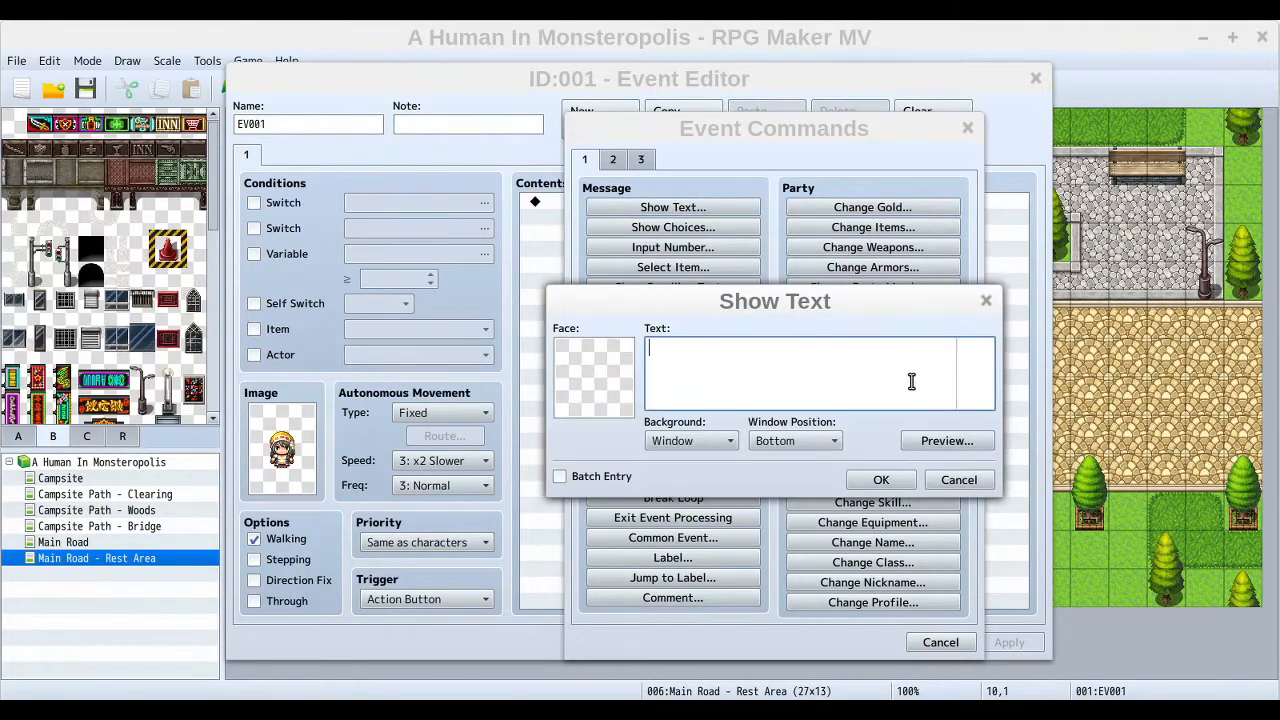
Browse the face image sets from Actor1 through People3 for a portrait that matches the bench character.
double_click(576, 379)
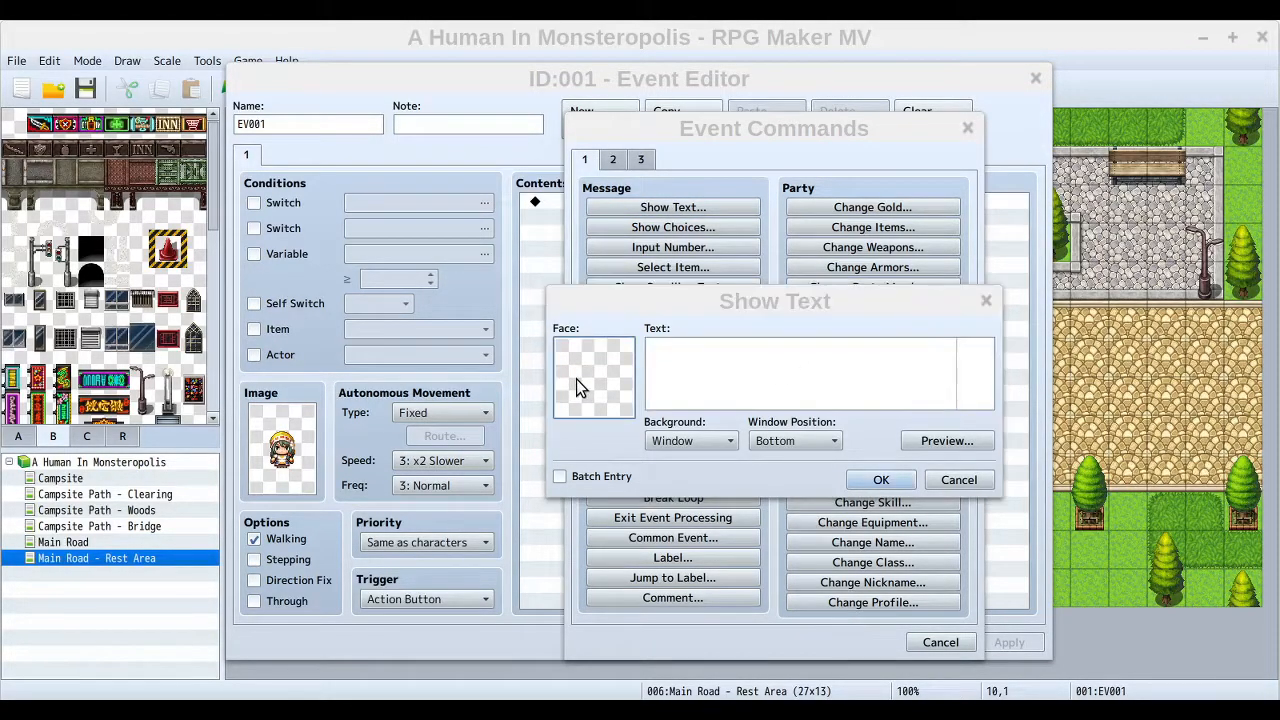
left_click(527, 257)
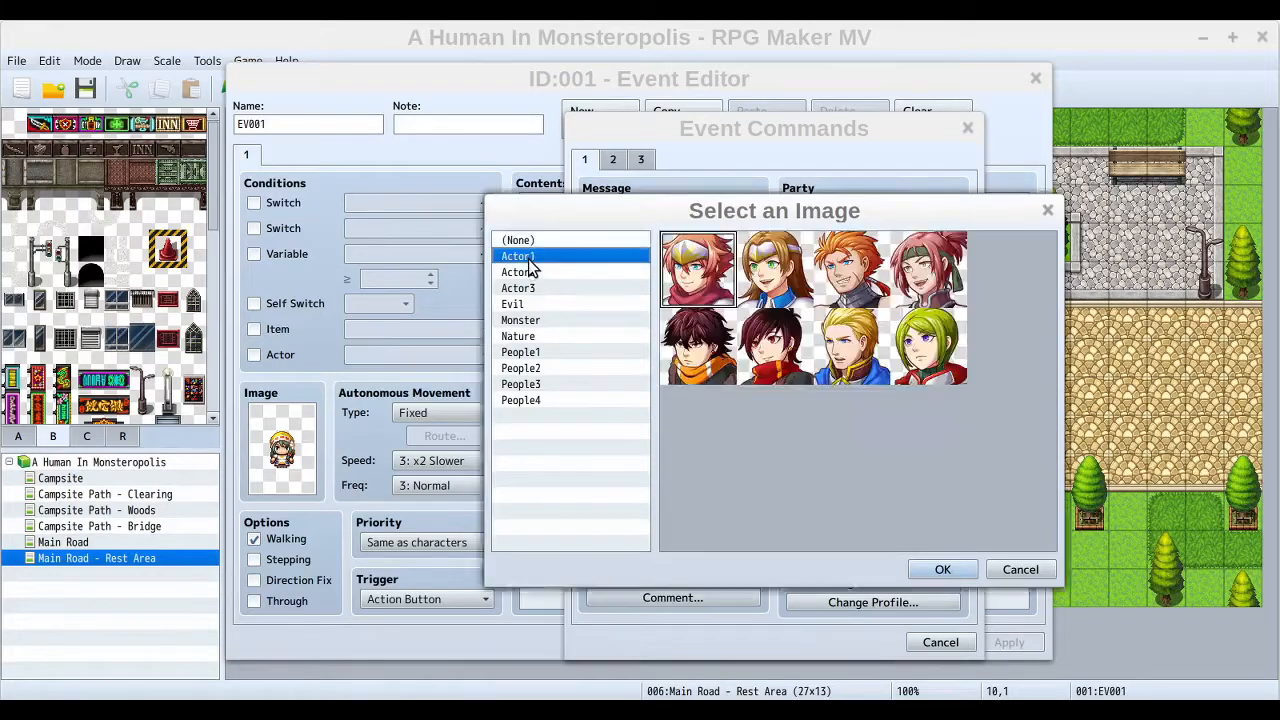
key("Down")
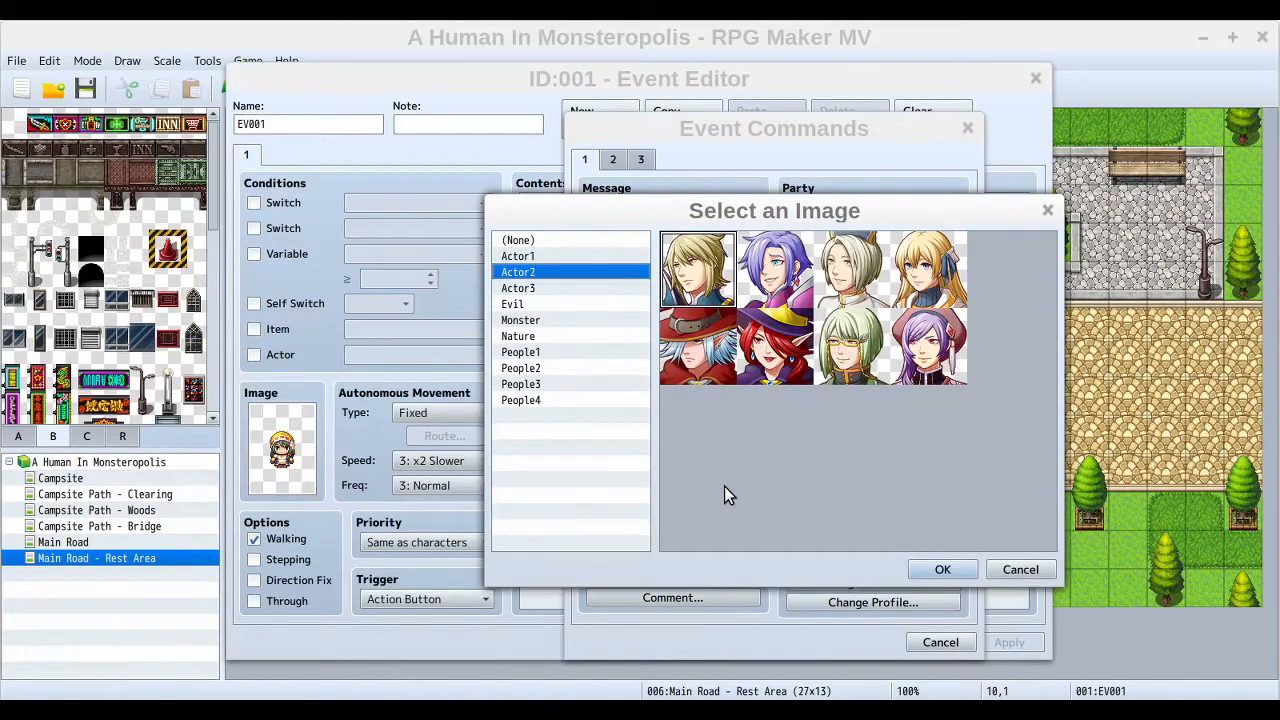
key("Down")
key("Up")
key("Up")
key("Down")
key("Down")
key("Down")
key("Down")
key("Down")
key("Up")
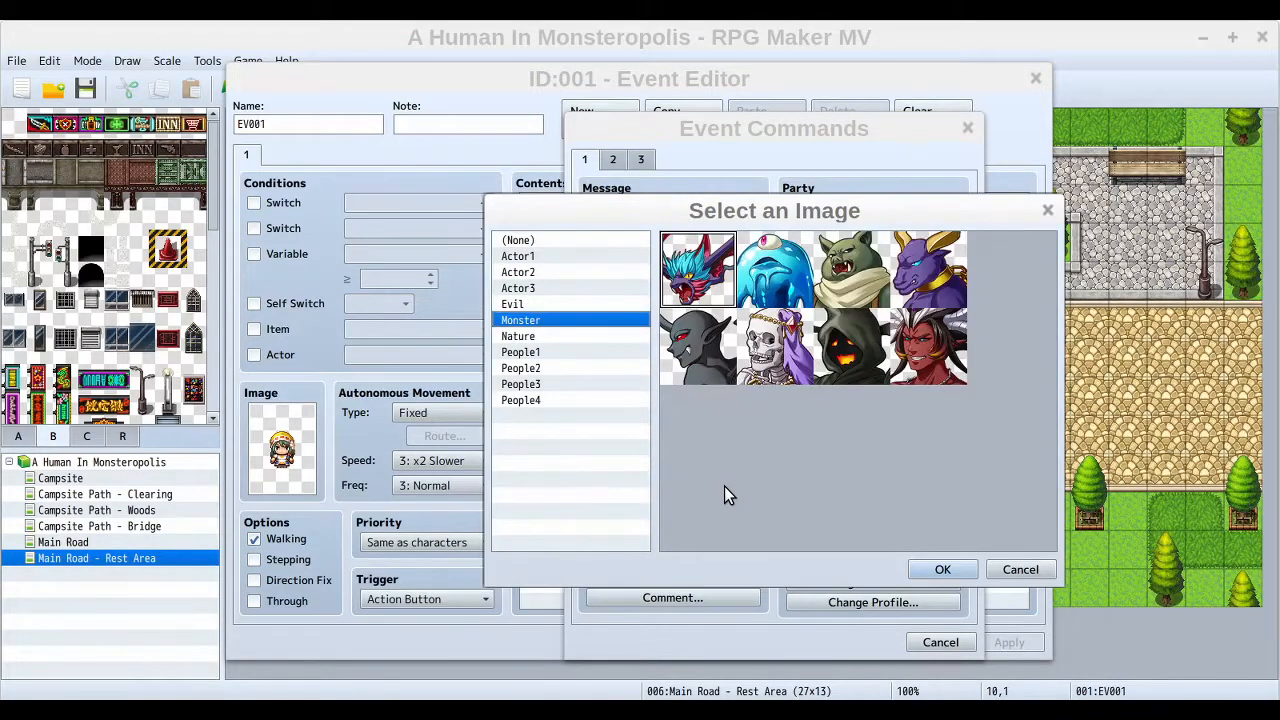
key("Up")
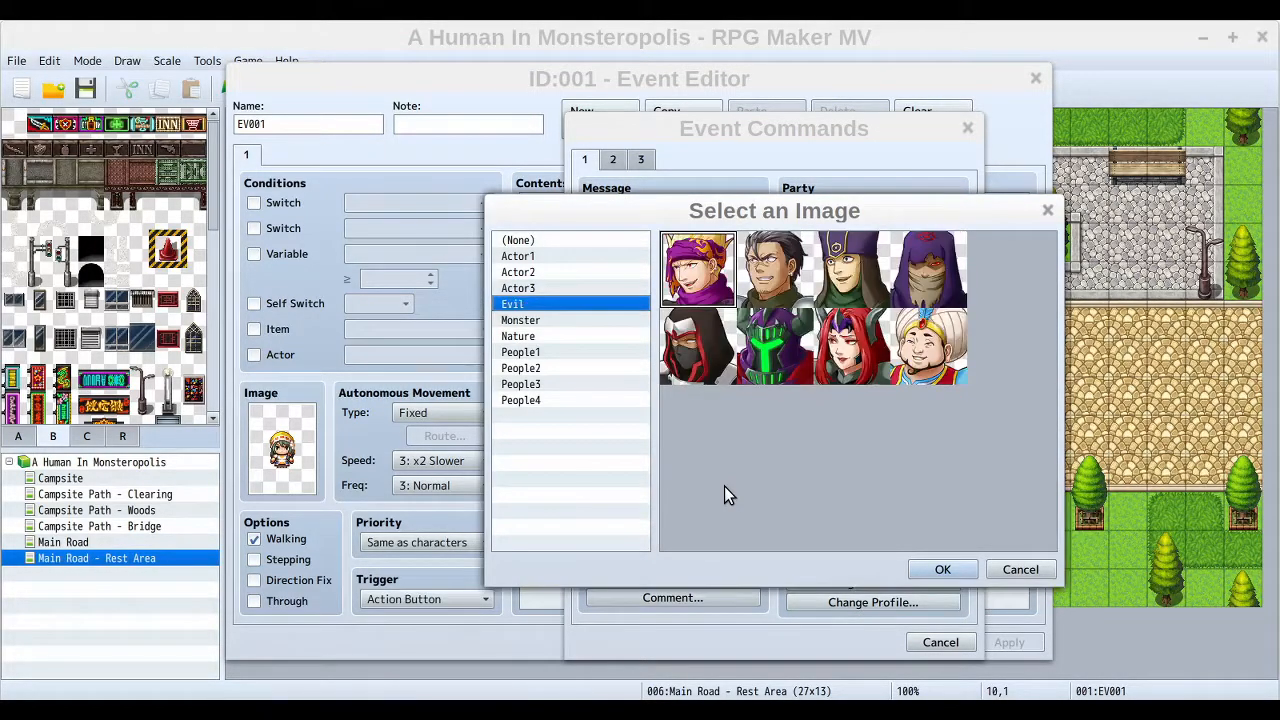
key("Up")
key("Up")
key("Up")
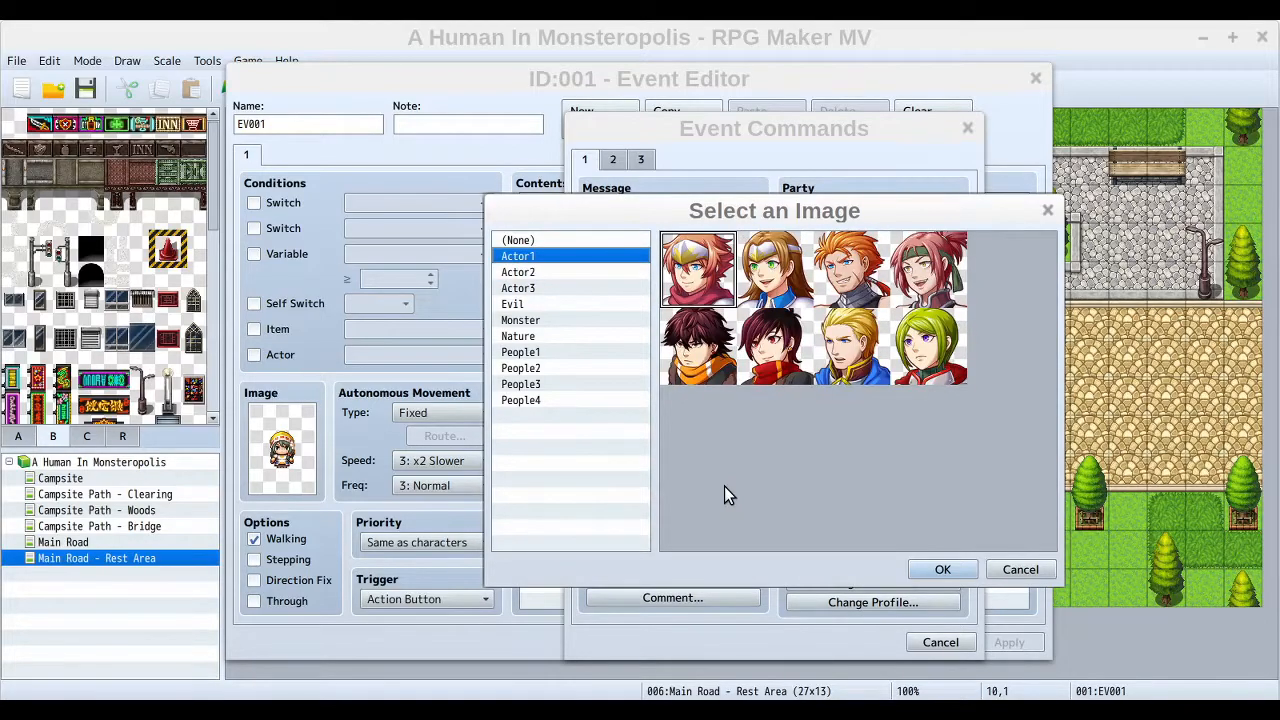
key("Down")
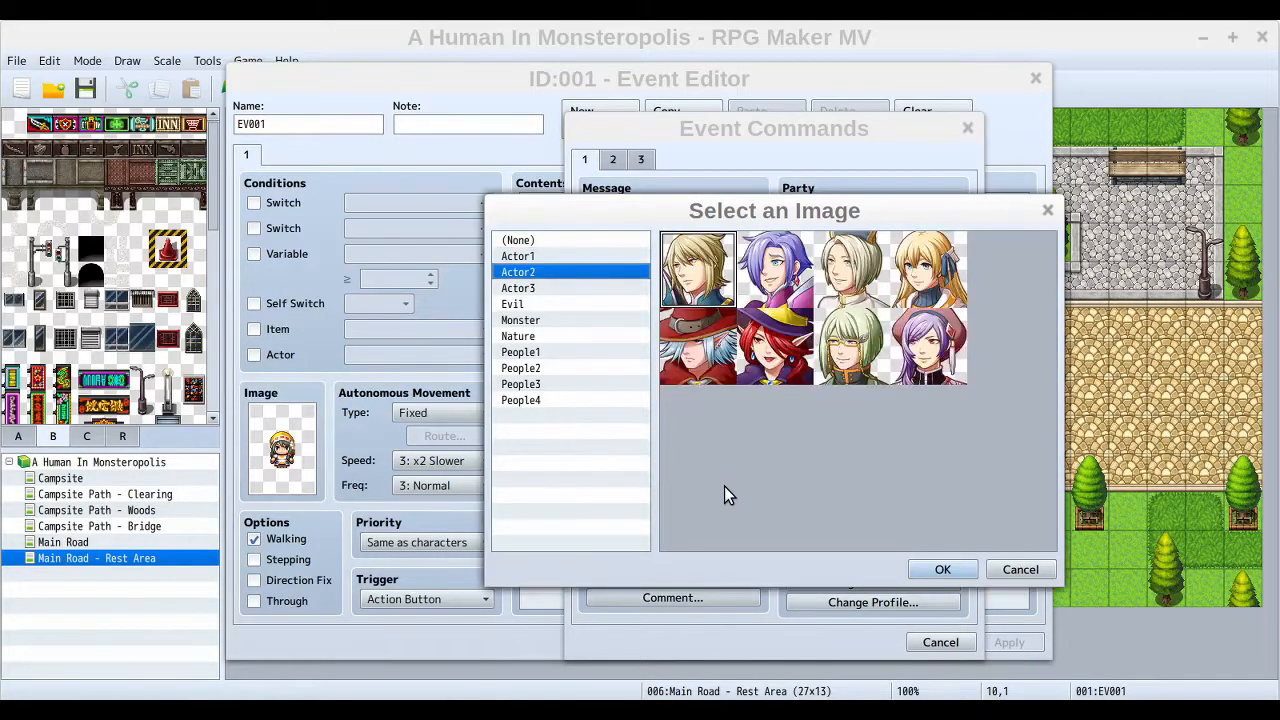
key("Down")
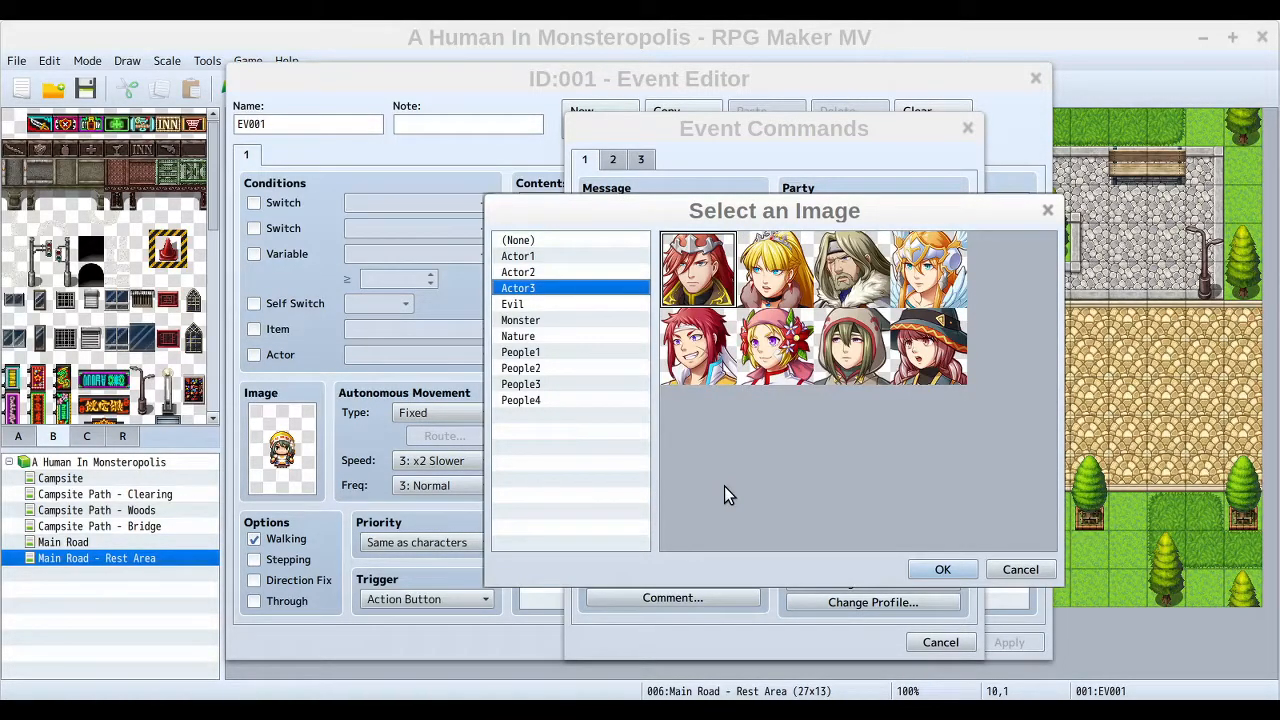
key("Down")
key("Down")
key("Down")
key("Down")
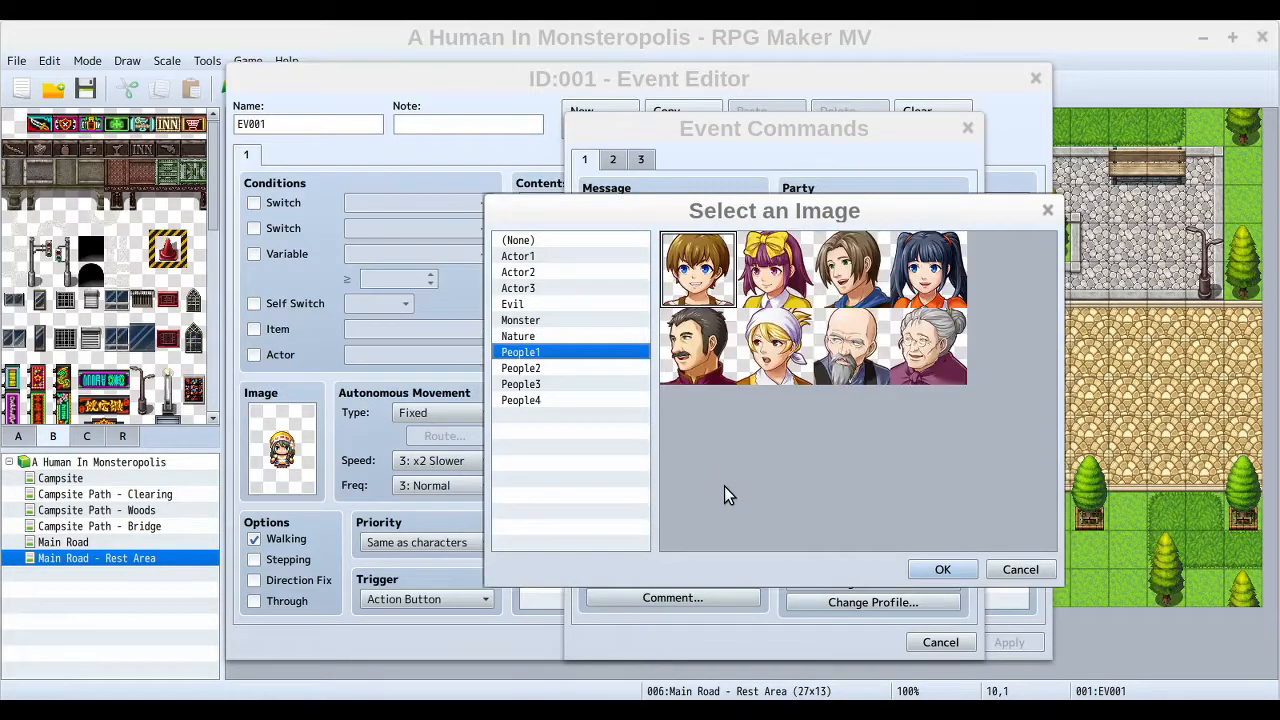
key("Down")
key("Down")
Set the message's face to the dark-haired woman with the headscarf and flower from the People4 set.
key("Down")
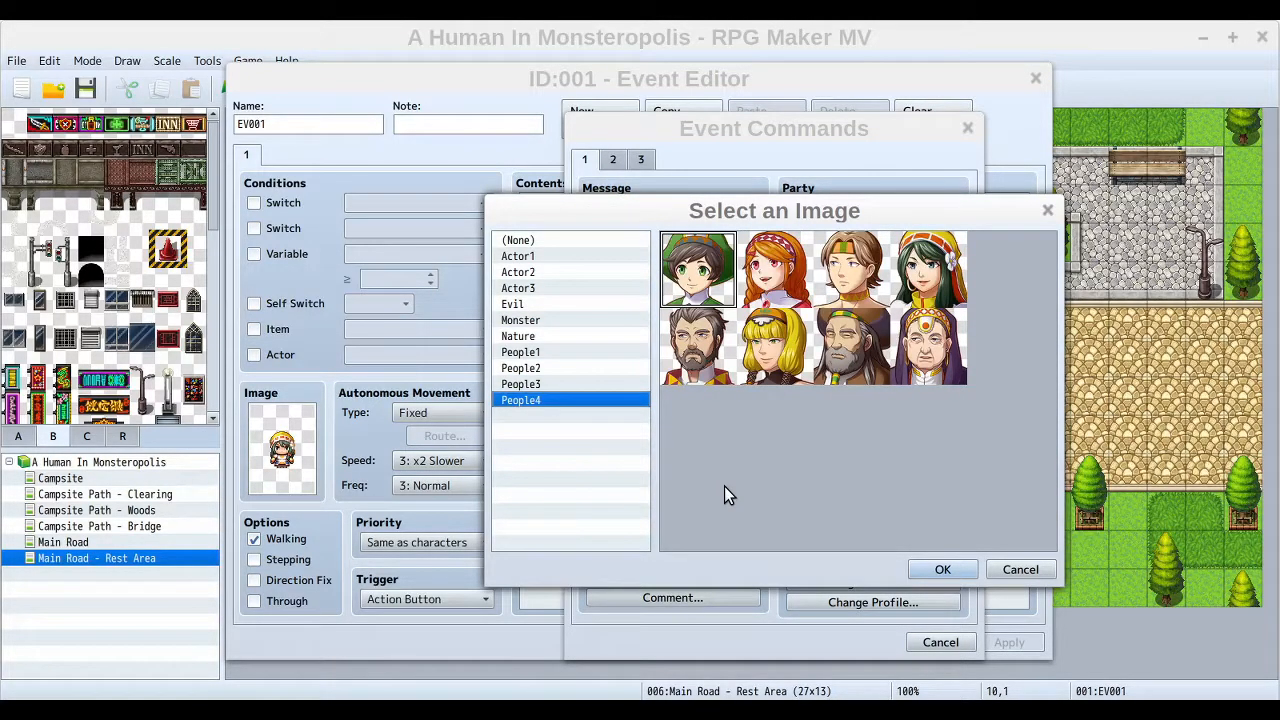
left_click(935, 280)
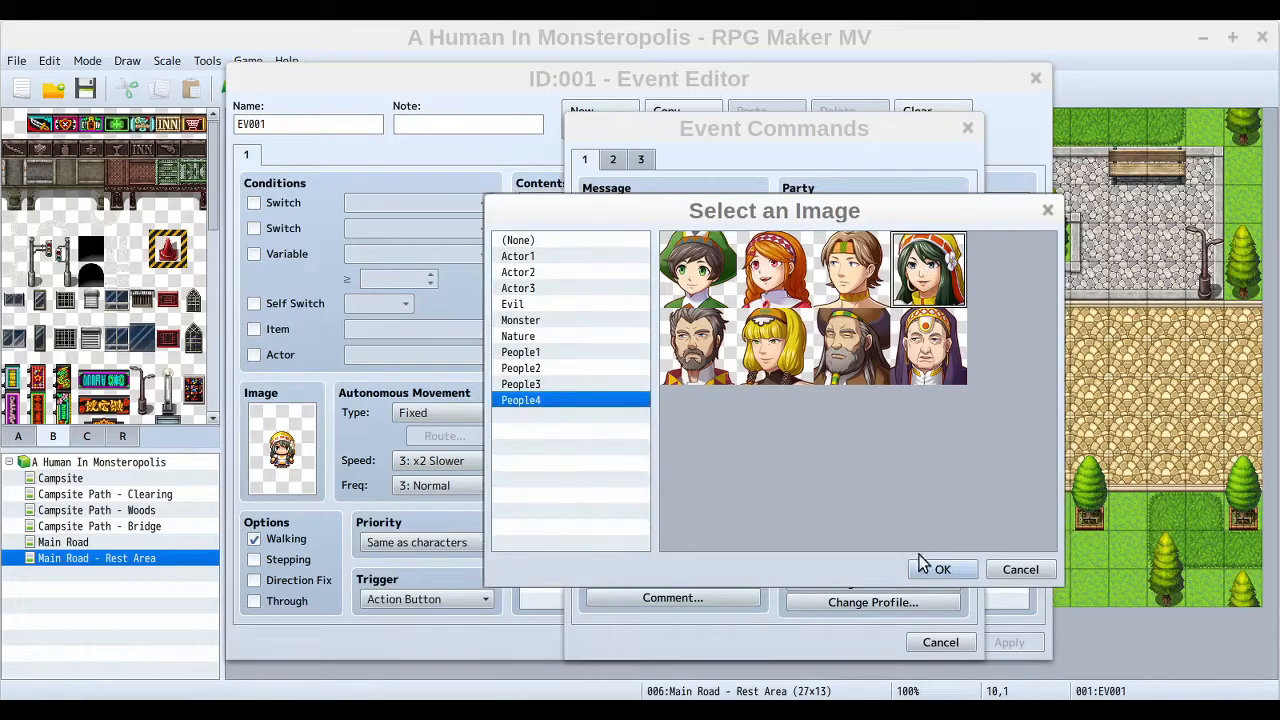
left_click(940, 569)
Enter the message "Hello there! Today's weather sure is nice" with "isn't it?" on the second line.
left_click(815, 366)
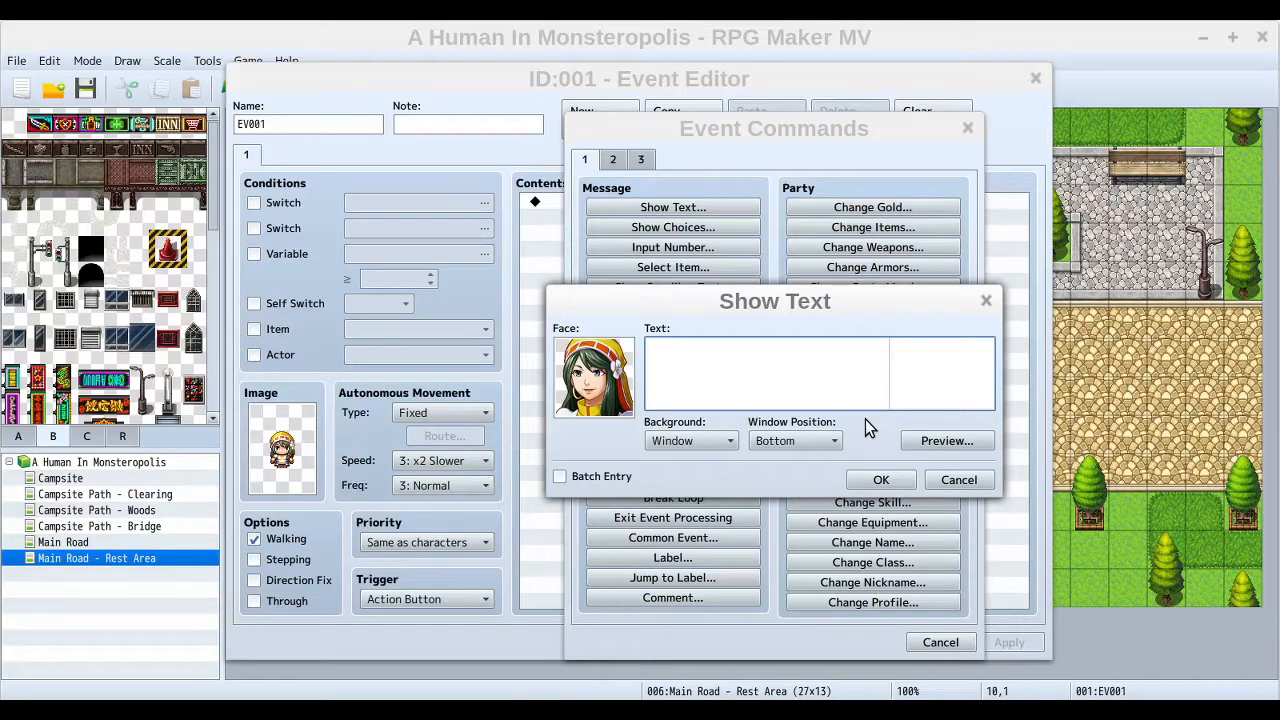
type("Hello there! Today's weather sun")
key("BackSpace")
key("BackSpace")
key("BackSpace")
type("sure is nice")
key("Return")
type("isn't it?")
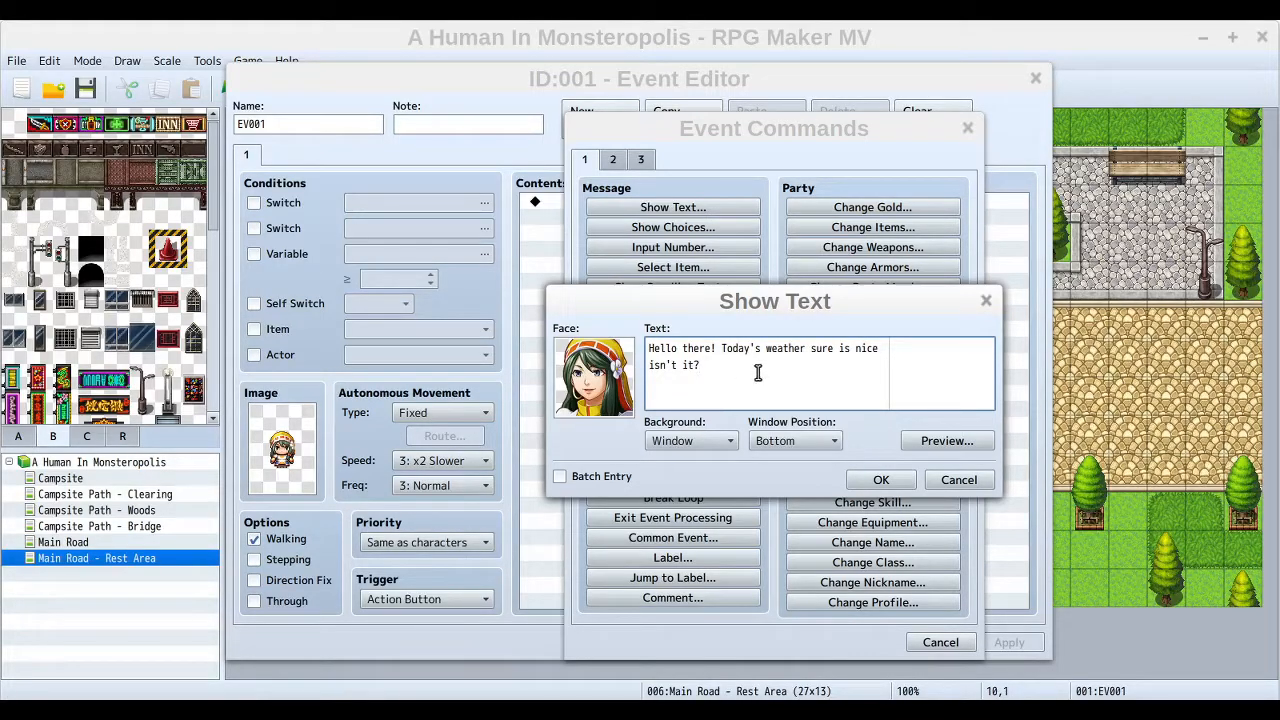
Break the message after "Hello there!" so the whole weather question sits on the second line, and add it to the event.
left_click(717, 350)
key("Return")
key("Delete")
key("BackSpace")
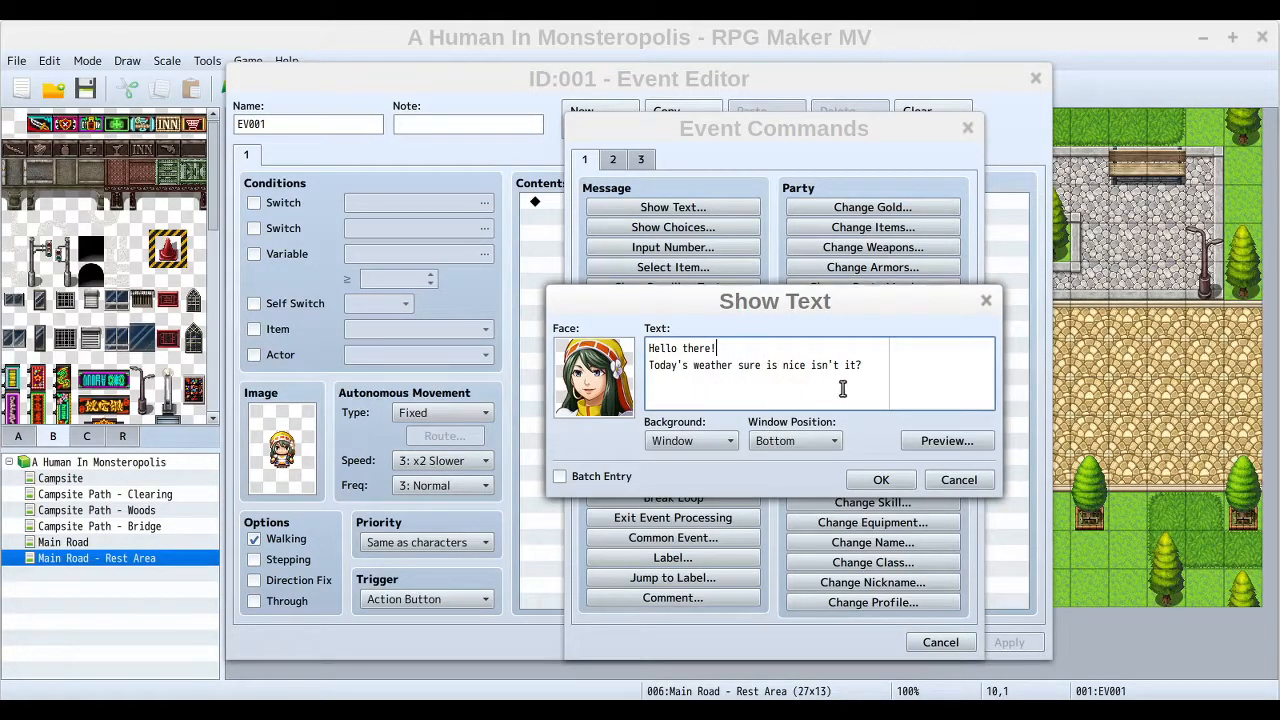
left_click(890, 367)
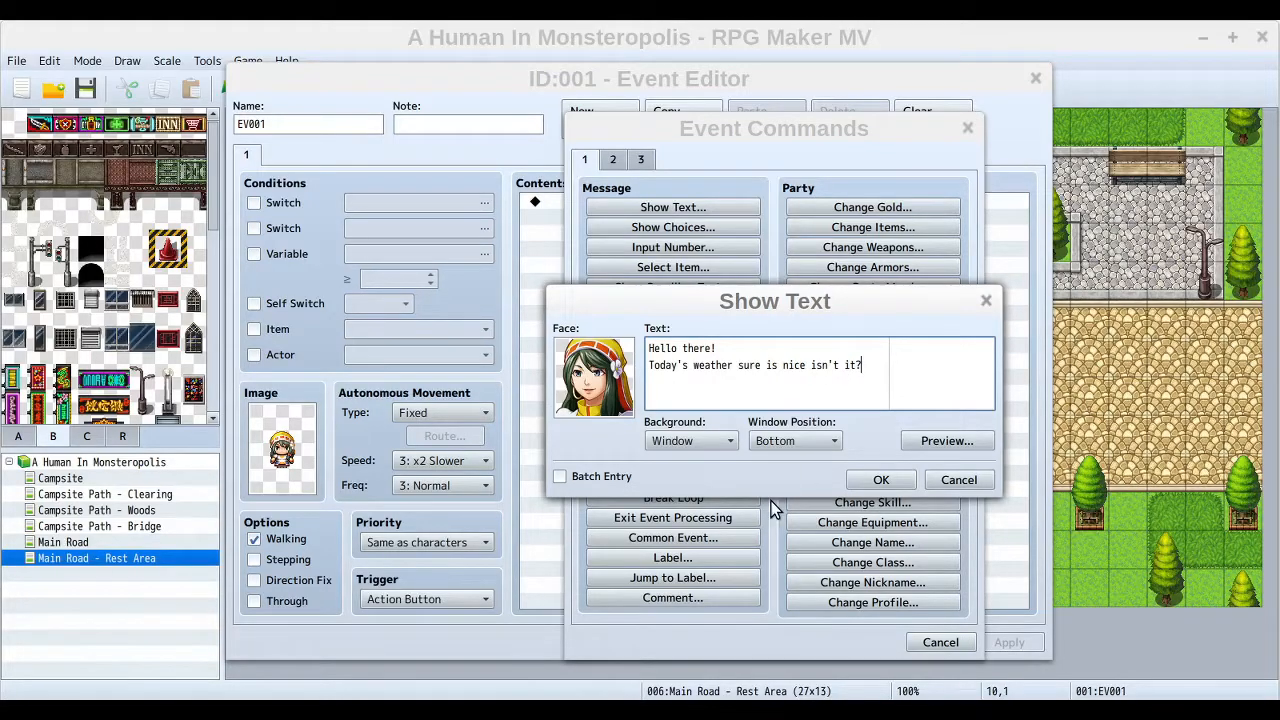
left_click(868, 480)
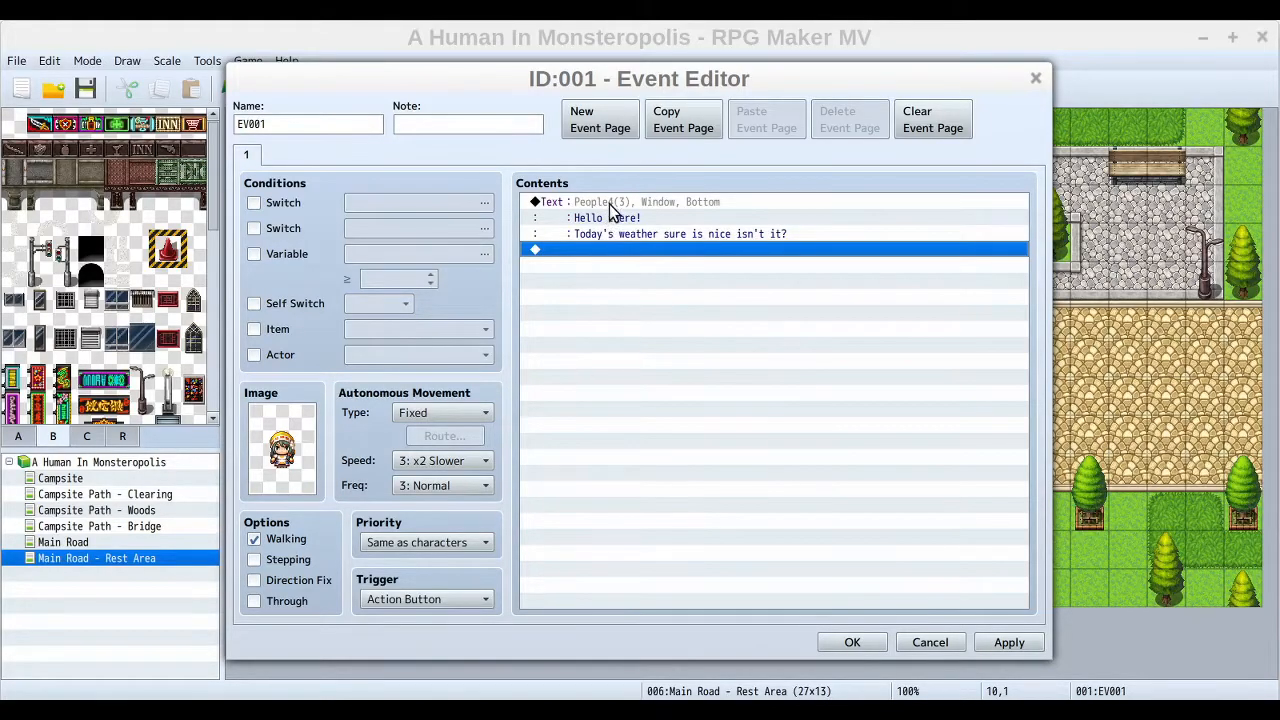
Add a Show Choices command below the message, with "Yes, today's weather is lovely." as the first choice.
left_click(612, 210)
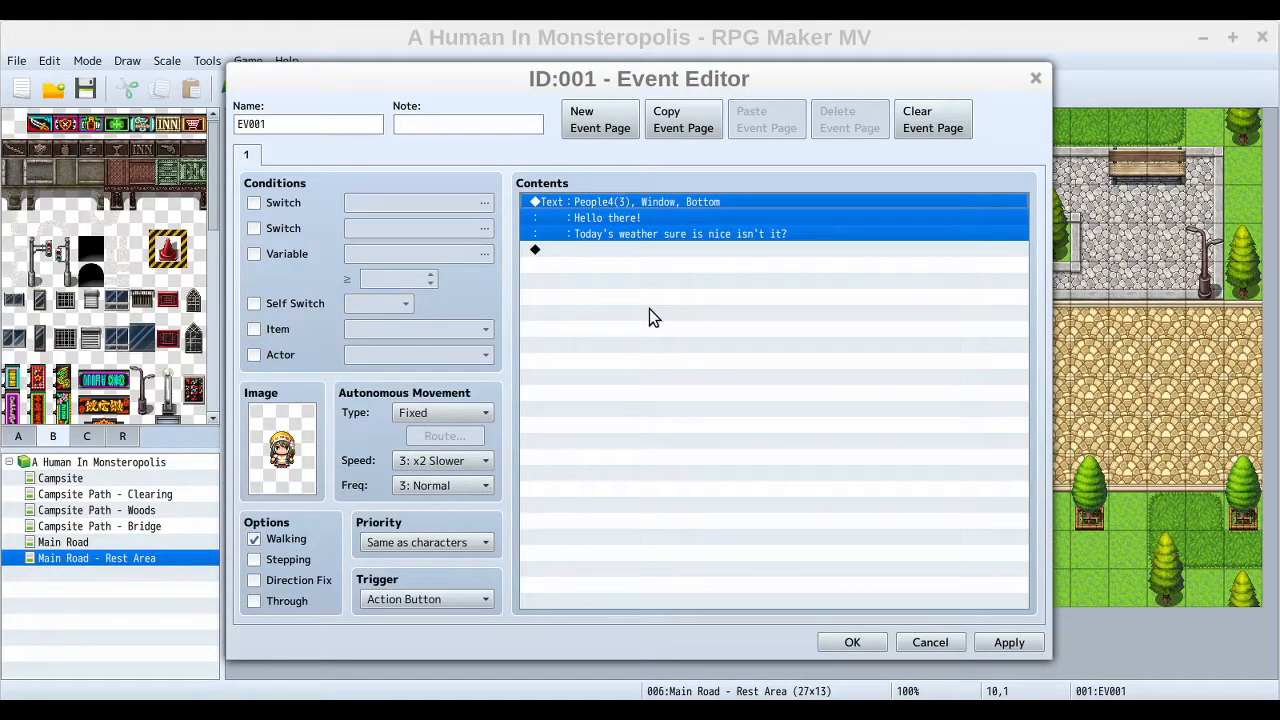
left_click(639, 257)
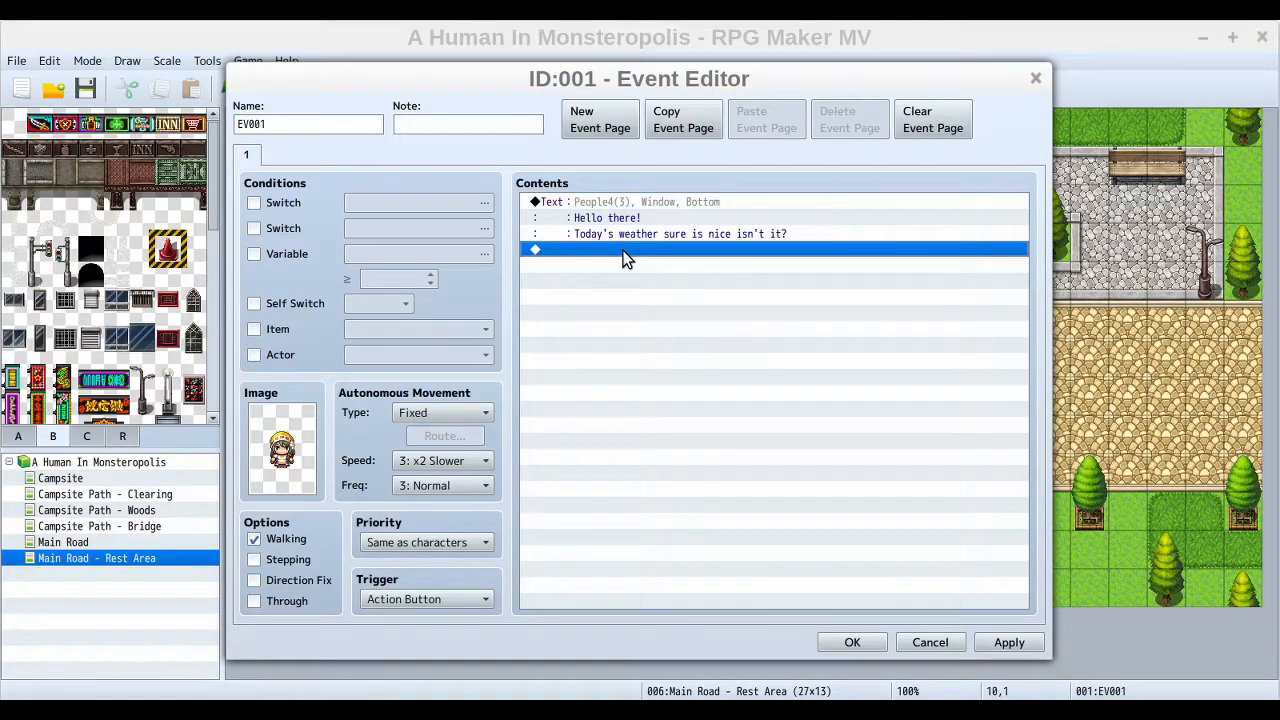
right_click(624, 257)
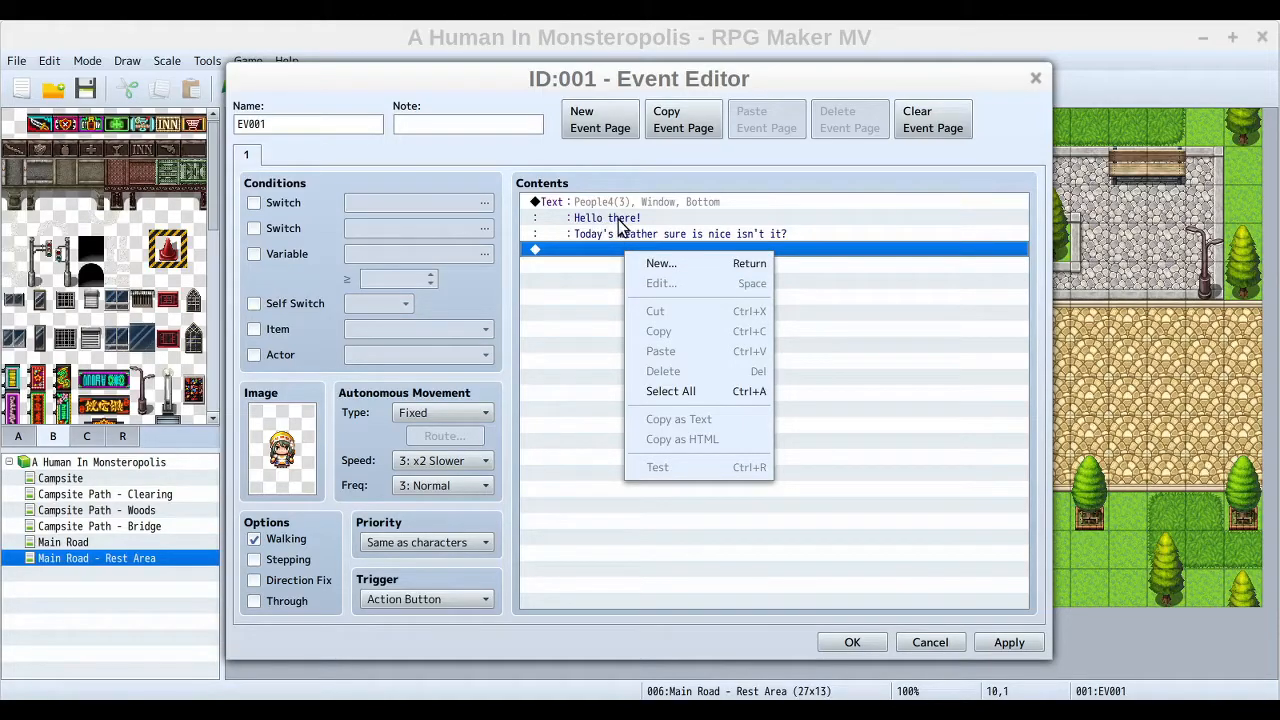
left_click(700, 263)
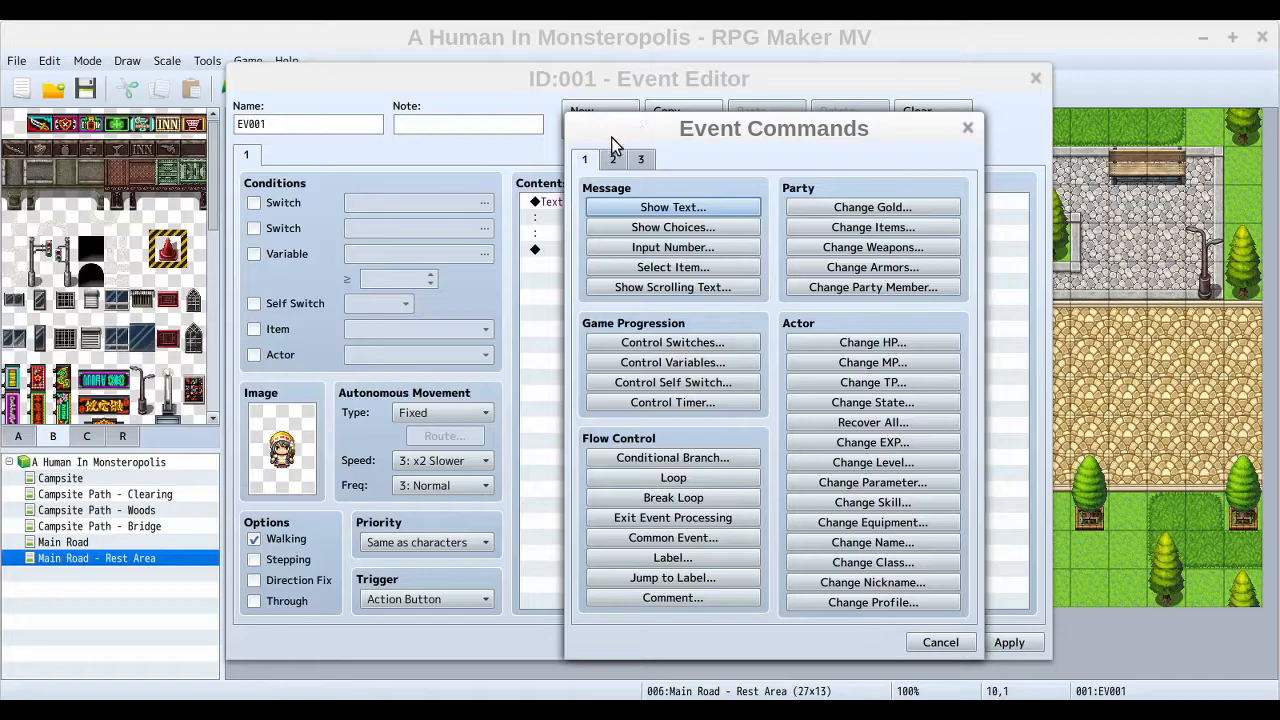
left_click(736, 229)
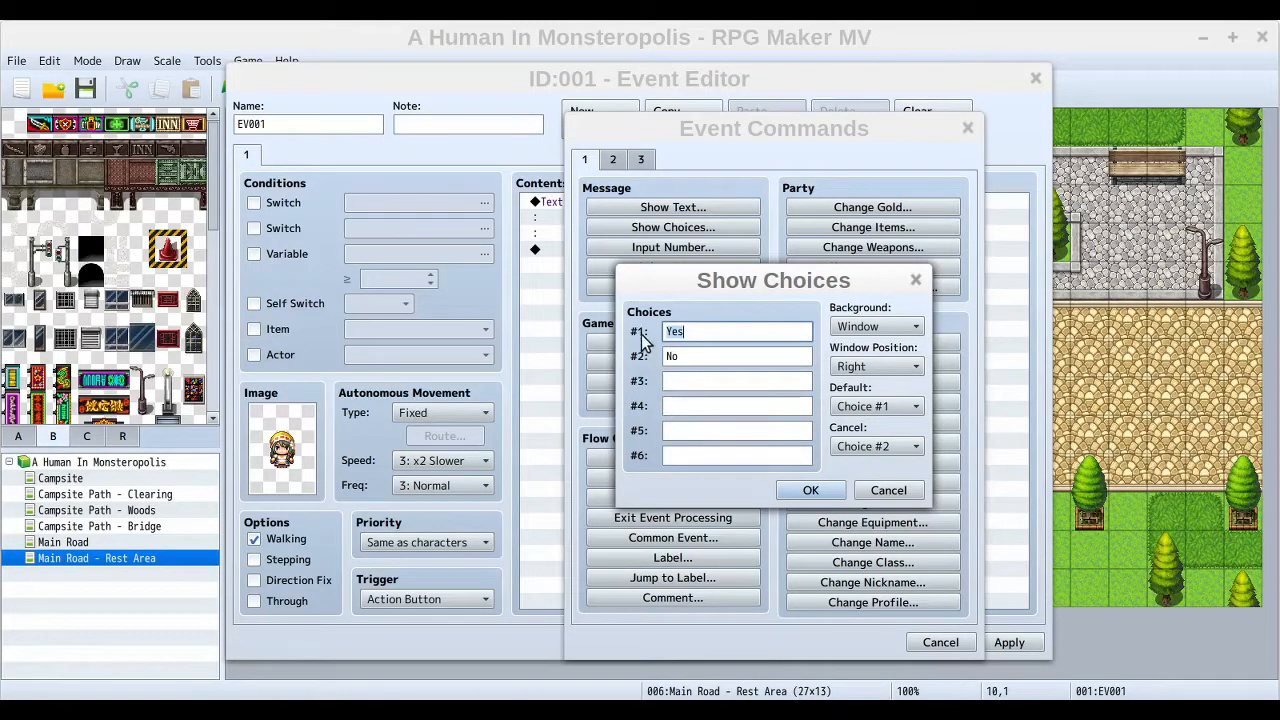
left_click(716, 328)
type(", t")
type("oda")
type("y's weather is lovely")
type(".")
Enter "No, I'm more of a fan of the rain." as the second choice.
left_click(753, 356)
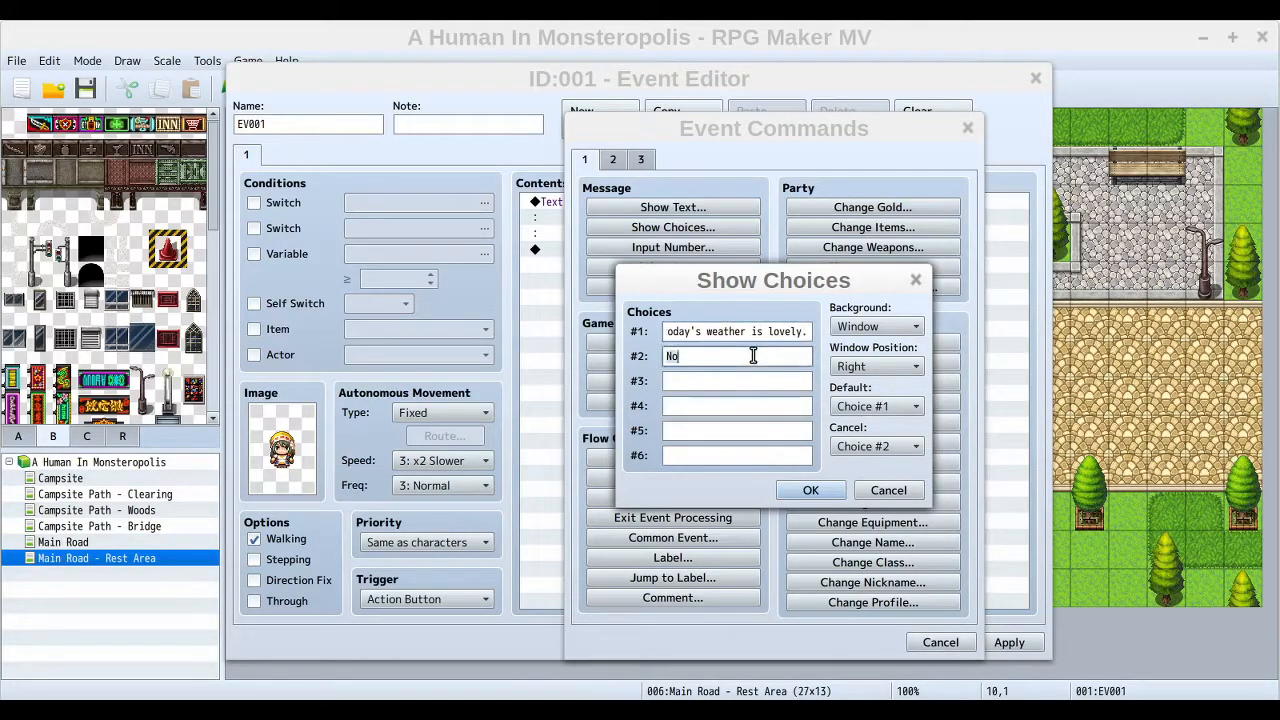
type(",")
type(" I'm more ")
type("the rain.")
left_click(749, 385)
Reword the second choice to "I'm more of a fan of the rainy season.".
left_click_drag(734, 357, 599, 336)
key("Delete")
key("Delete")
key("Delete")
key("Delete")
key("Right")
key("Right")
key("Right")
key("Right")
key("Right")
key("Right")
key("Right")
key("Right")
key("Right")
key("Right")
key("Right")
key("Right")
key("Right")
key("Right")
key("Right")
key("Right")
key("Right")
type("y saason")
key("Left")
key("Left")
key("Left")
key("Left")
key("Left")
key("Left")
key("Left")
key("Left")
key("Left")
key("Left")
key("Left")
key("Left")
key("Left")
key("Left")
key("Left")
key("Left")
key("Left")
key("Left")
key("Left")
key("Left")
left_click(757, 328)
key("Home")
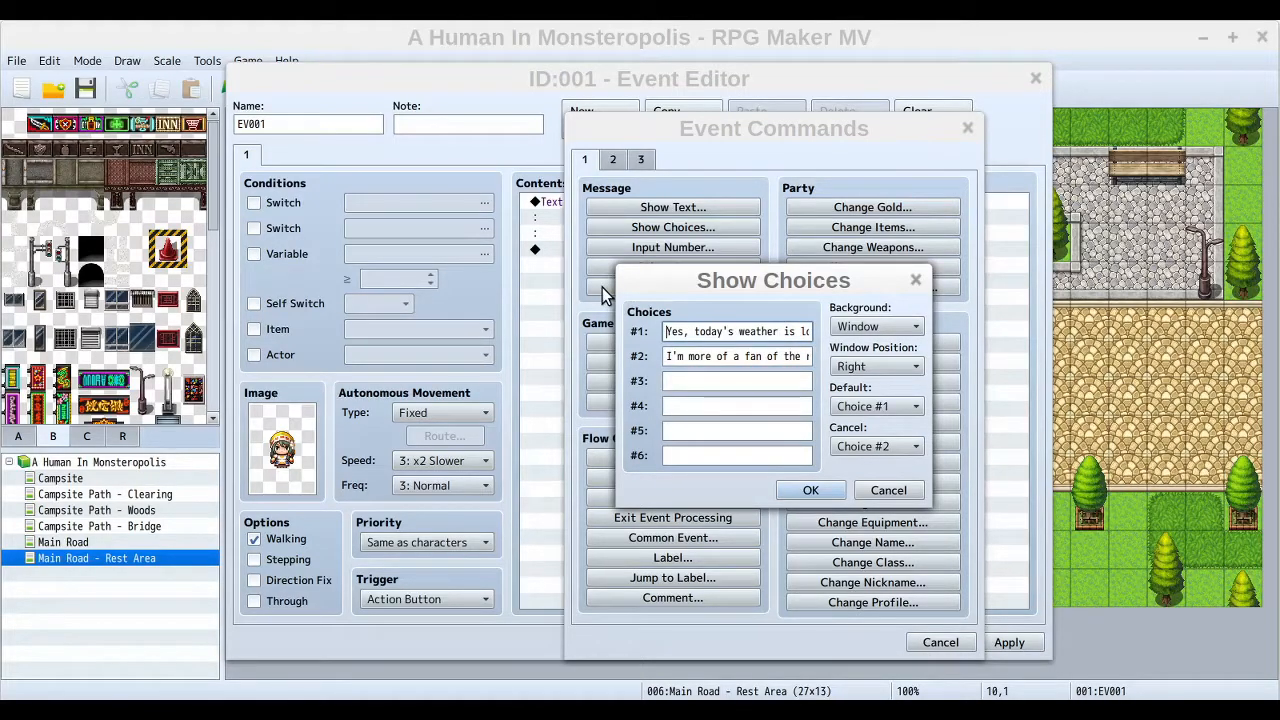
left_click(686, 381)
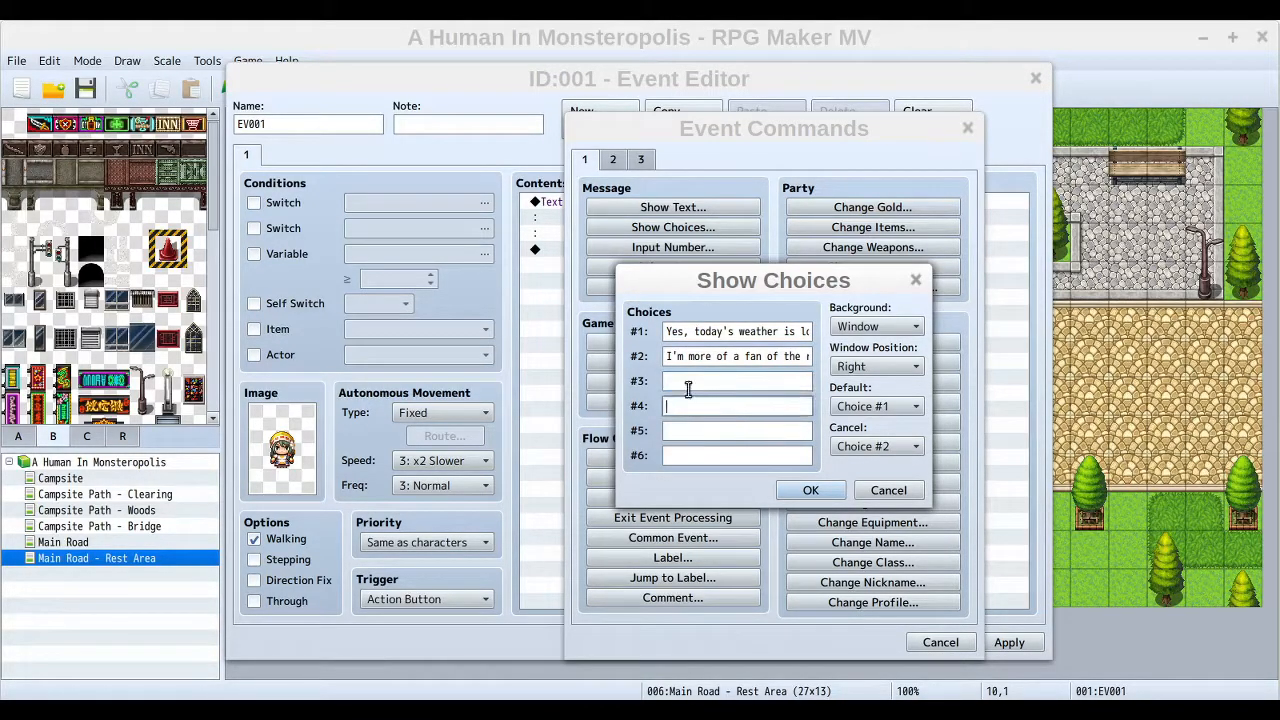
left_click(696, 434)
left_click(697, 381)
left_click(686, 458)
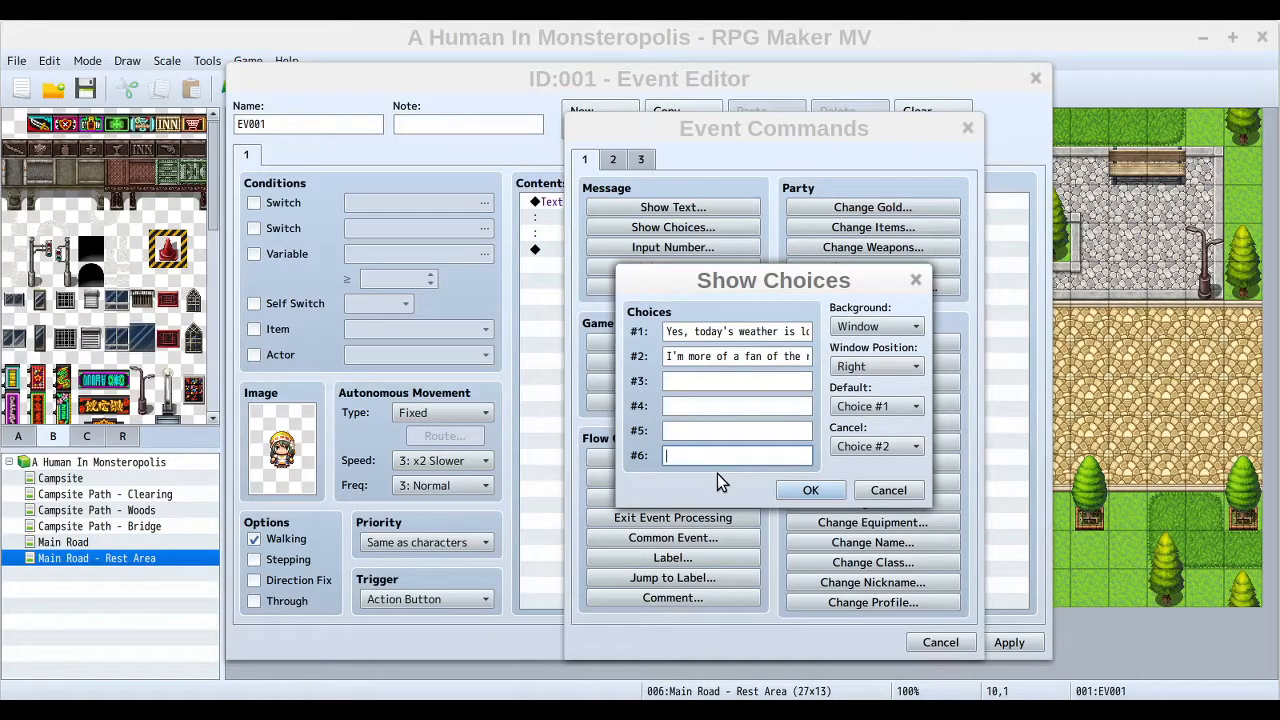
type("Mo")
key("BackSpace")
key("BackSpace")
key("BackSpace")
key("BackSpace")
type("Something else")
key("BackSpace")
key("BackSpace")
key("BackSpace")
key("BackSpace")
key("BackSpace")
key("BackSpace")
key("BackSpace")
key("BackSpace")
key("BackSpace")
key("BackSpace")
key("BackSpace")
key("BackSpace")
key("BackSpace")
left_click(710, 430)
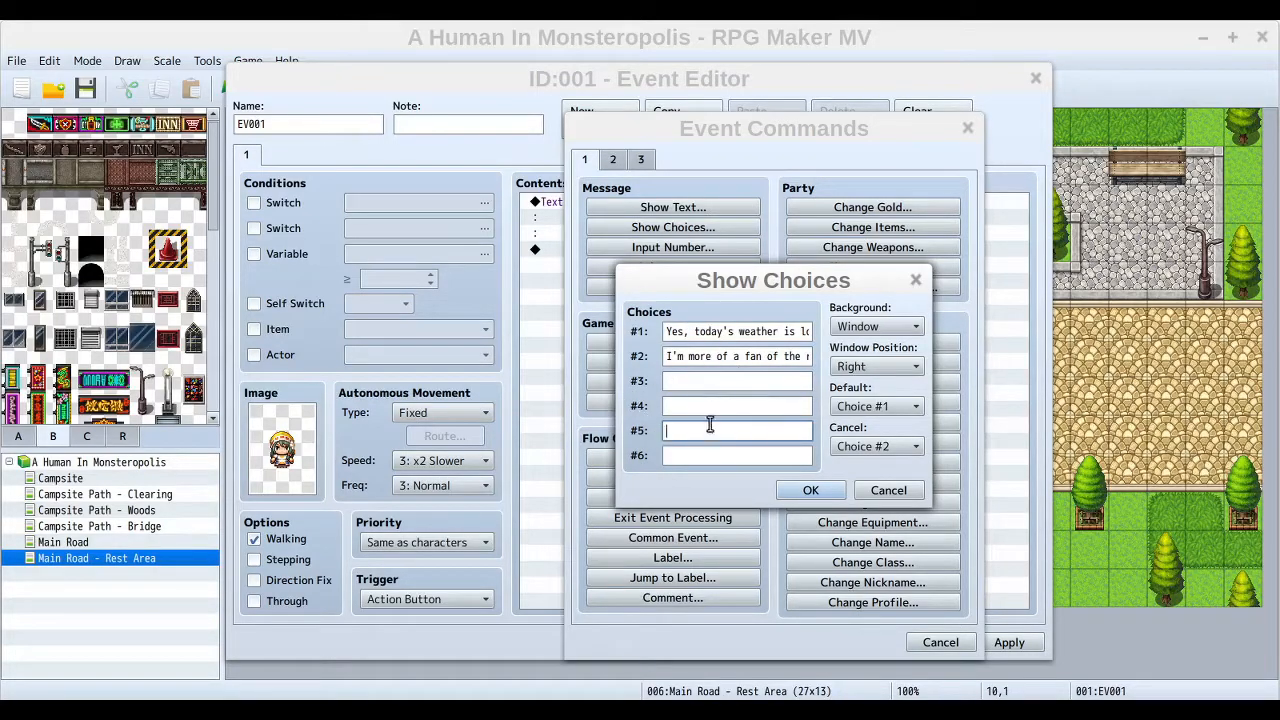
left_click(692, 331)
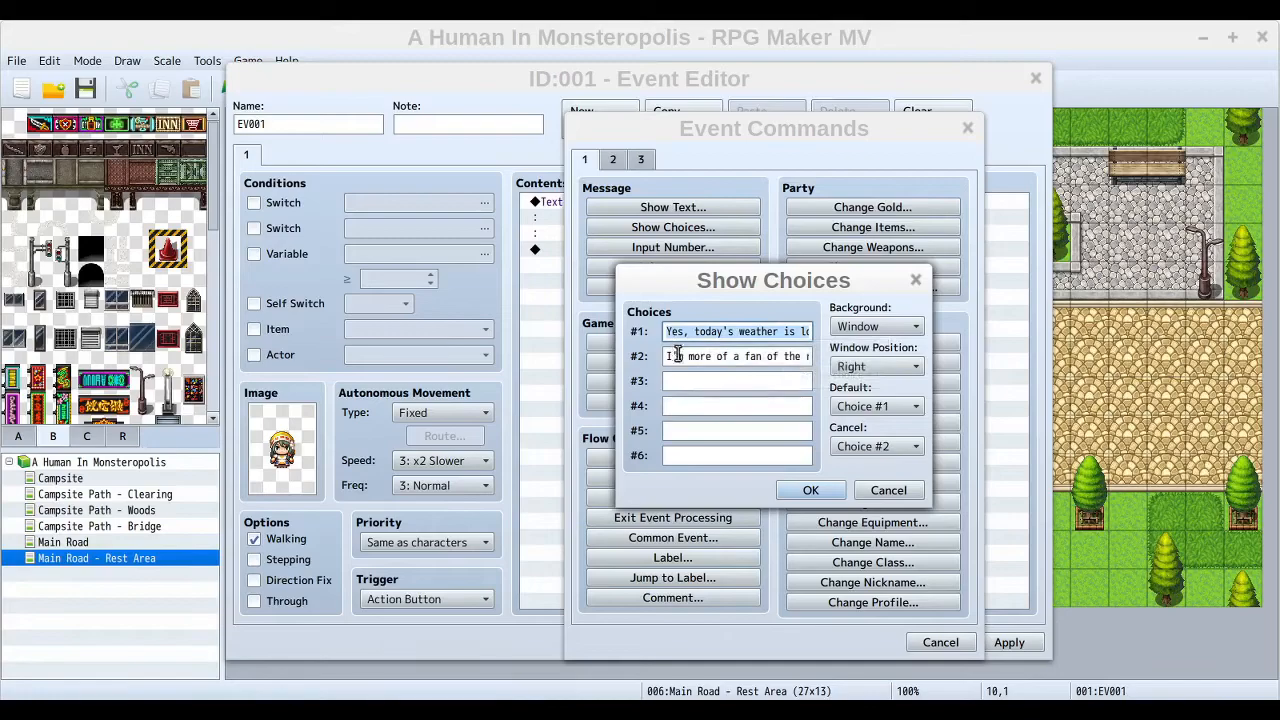
left_click(680, 356)
left_click(708, 398)
left_click(706, 380)
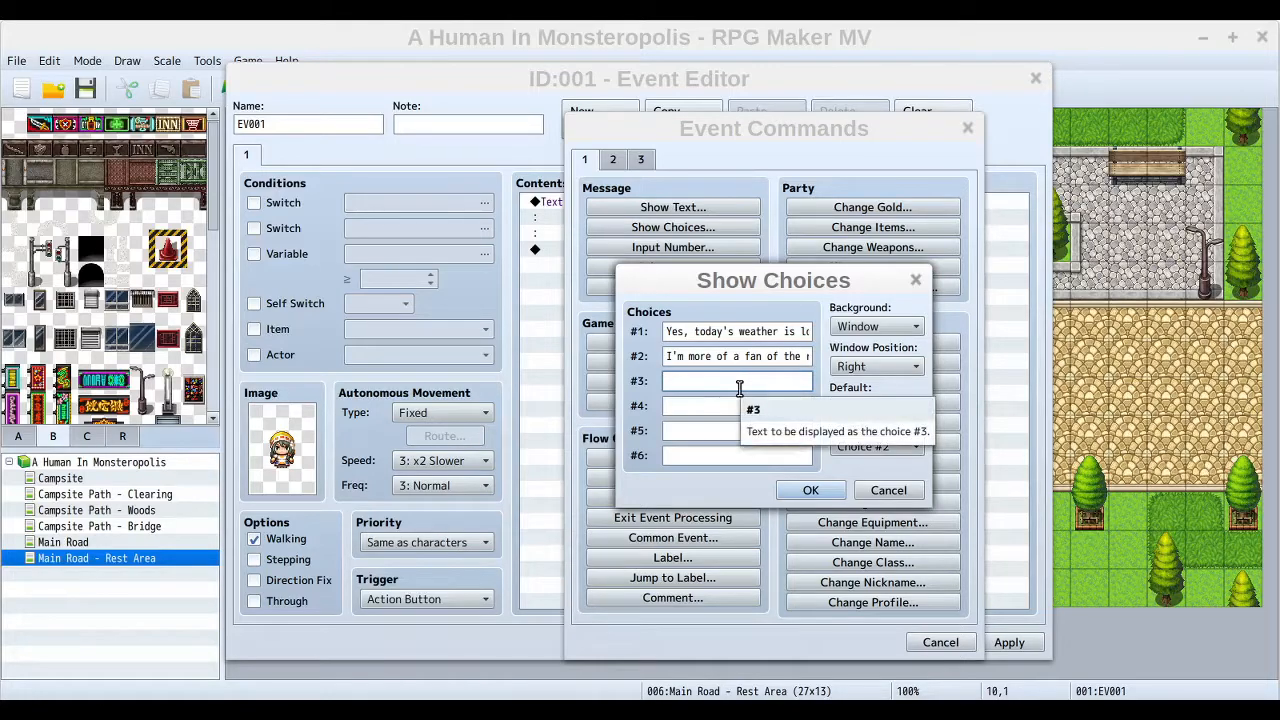
left_click(686, 333)
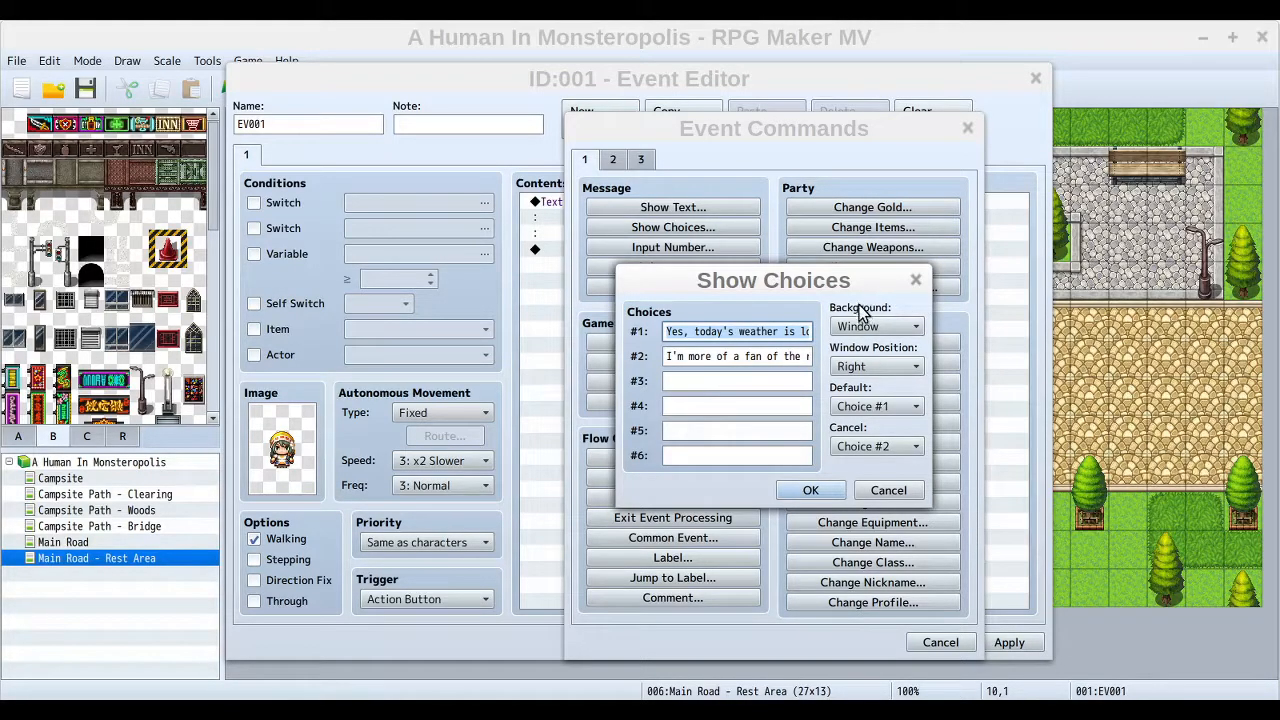
Look through the Background and Window Position options offered for the choices.
left_click(878, 330)
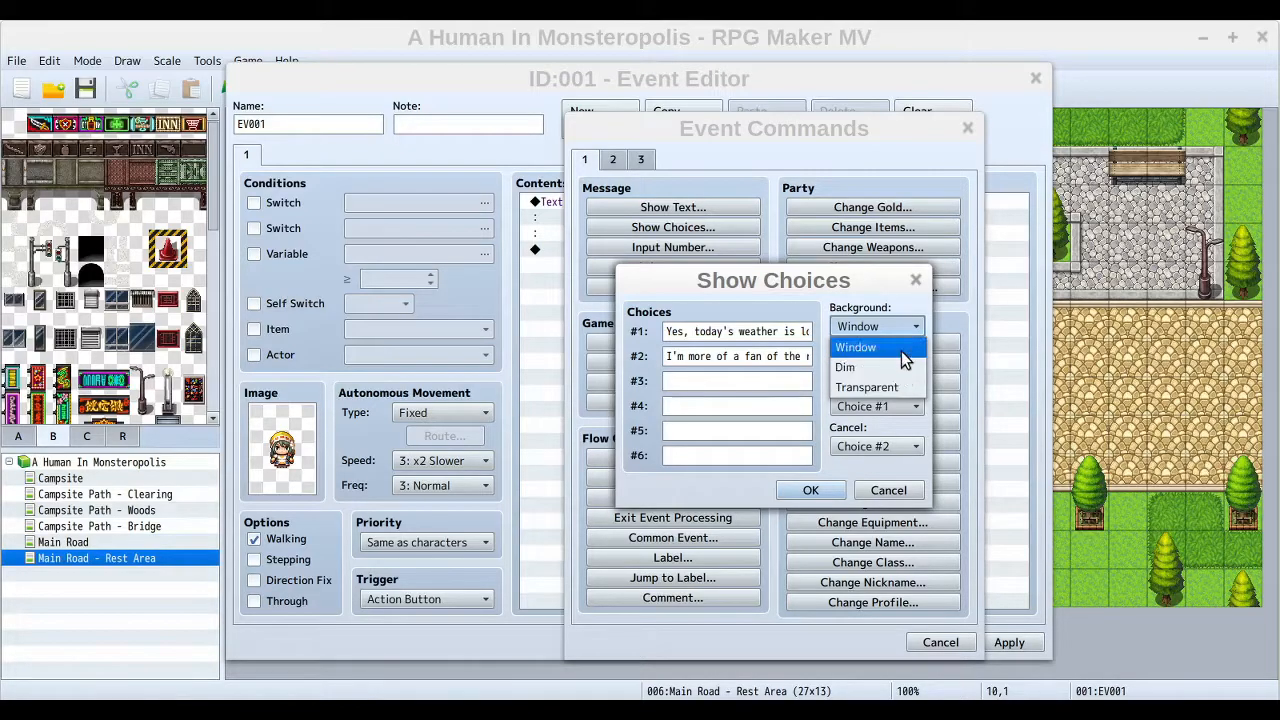
left_click(897, 311)
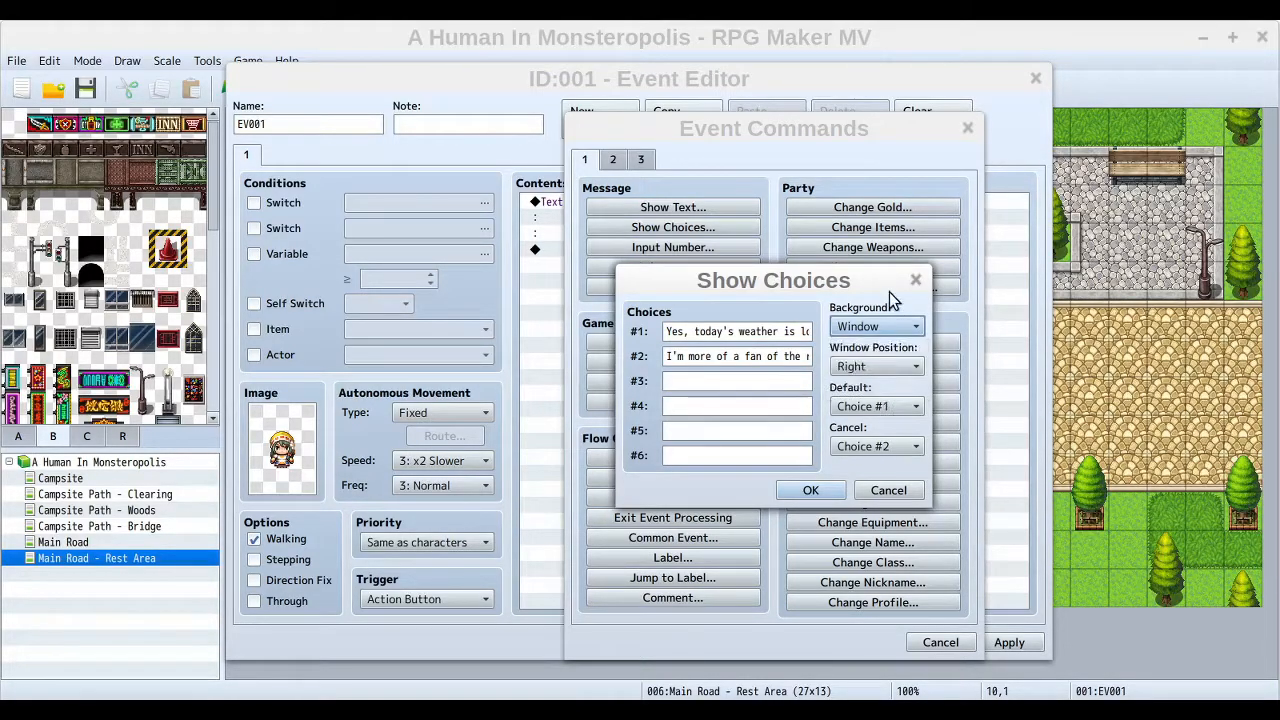
left_click(917, 367)
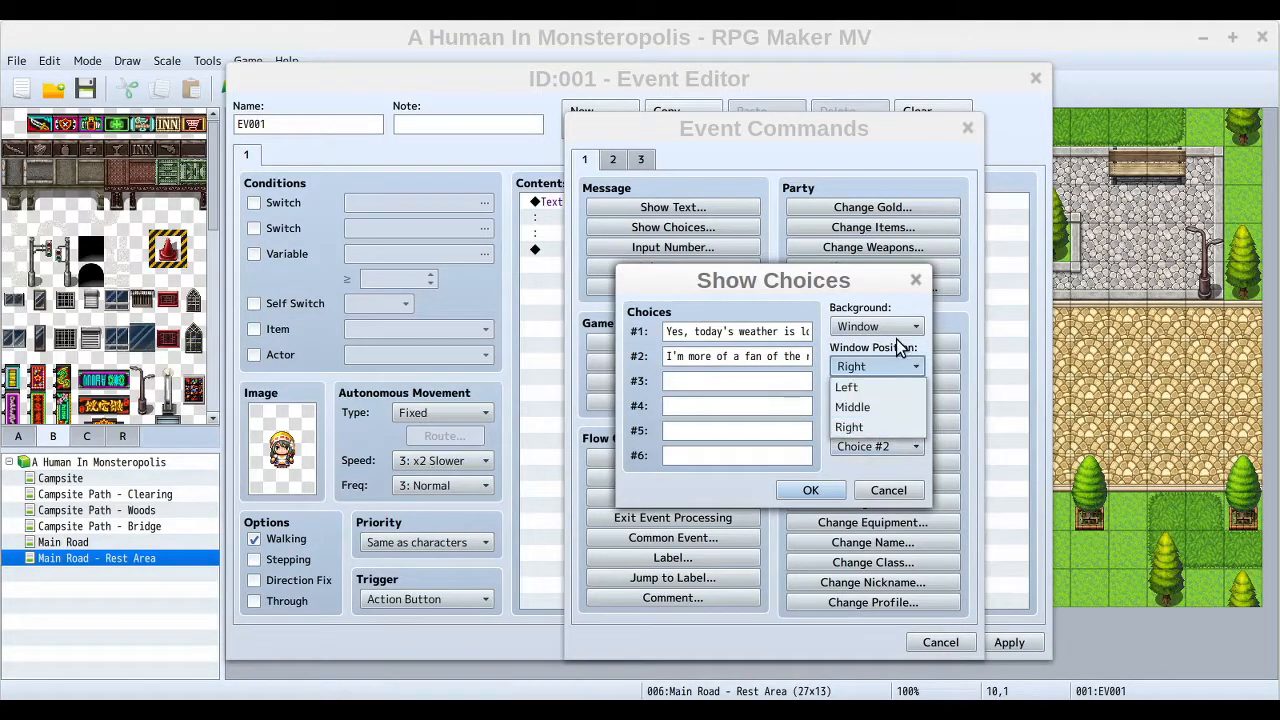
left_click(905, 367)
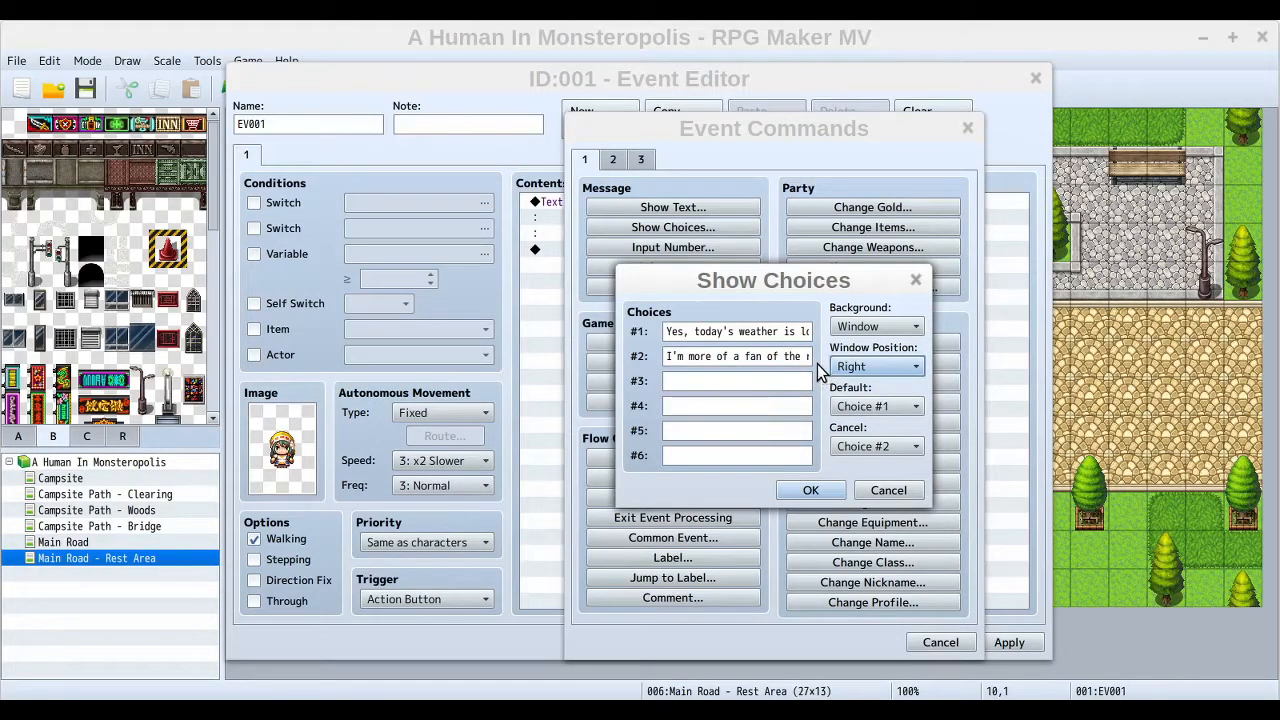
left_click(899, 367)
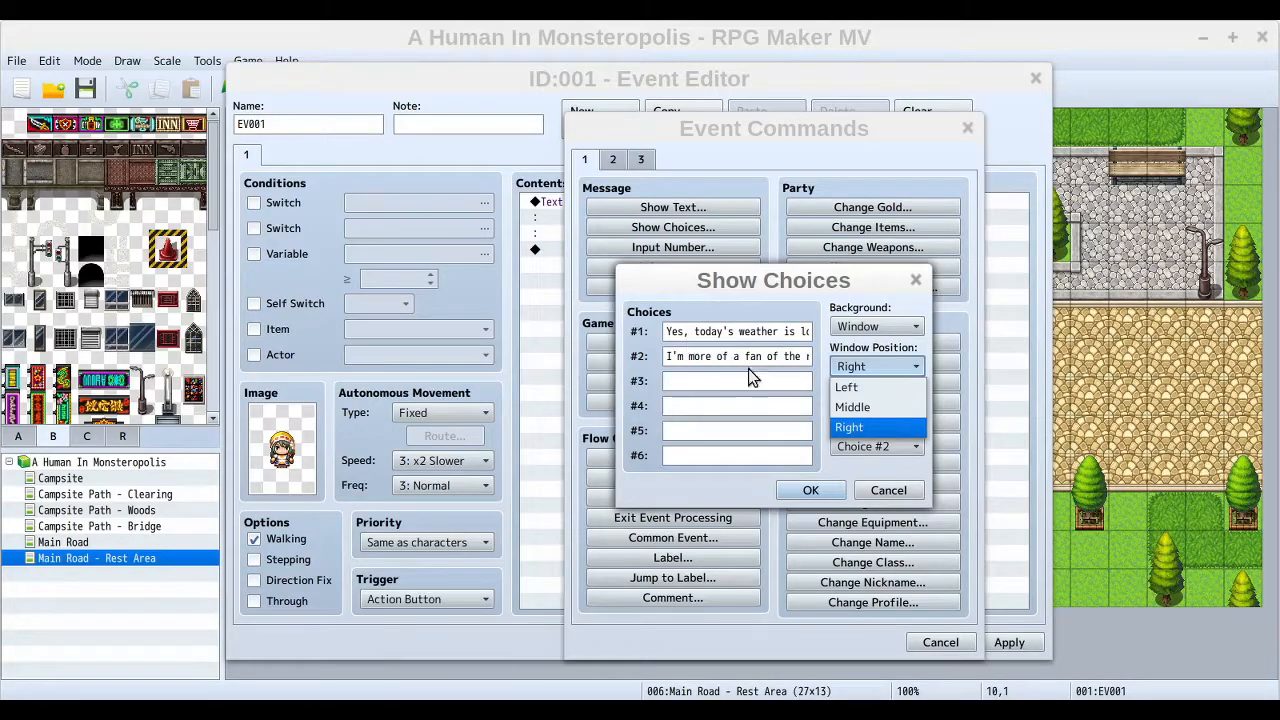
left_click(885, 425)
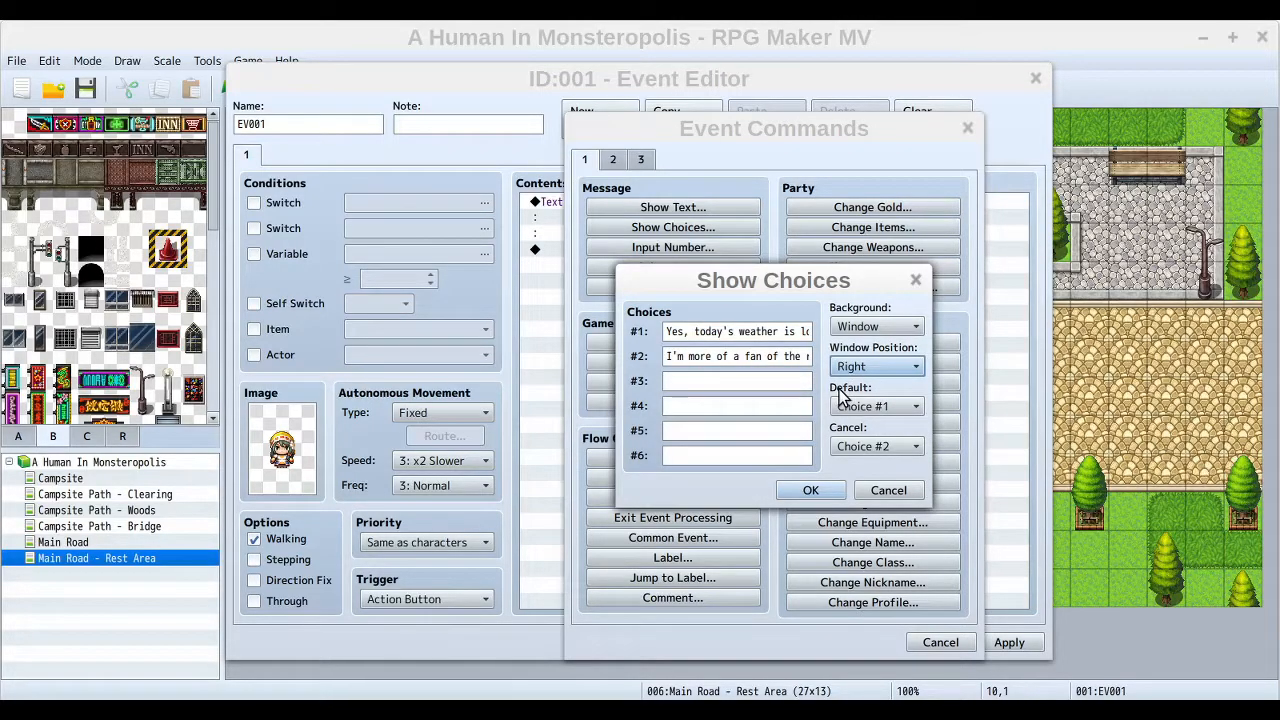
Review which choices can serve as the Default and select Choice #1.
mouse_move(839, 389)
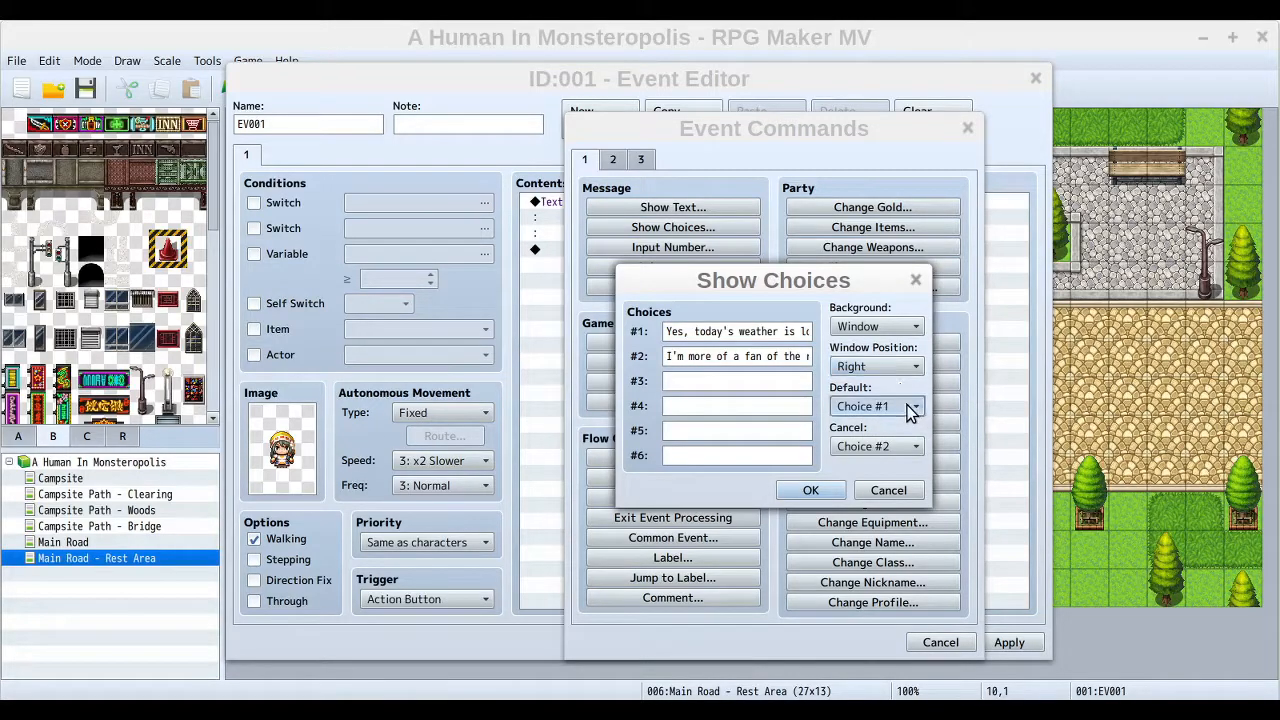
left_click(910, 408)
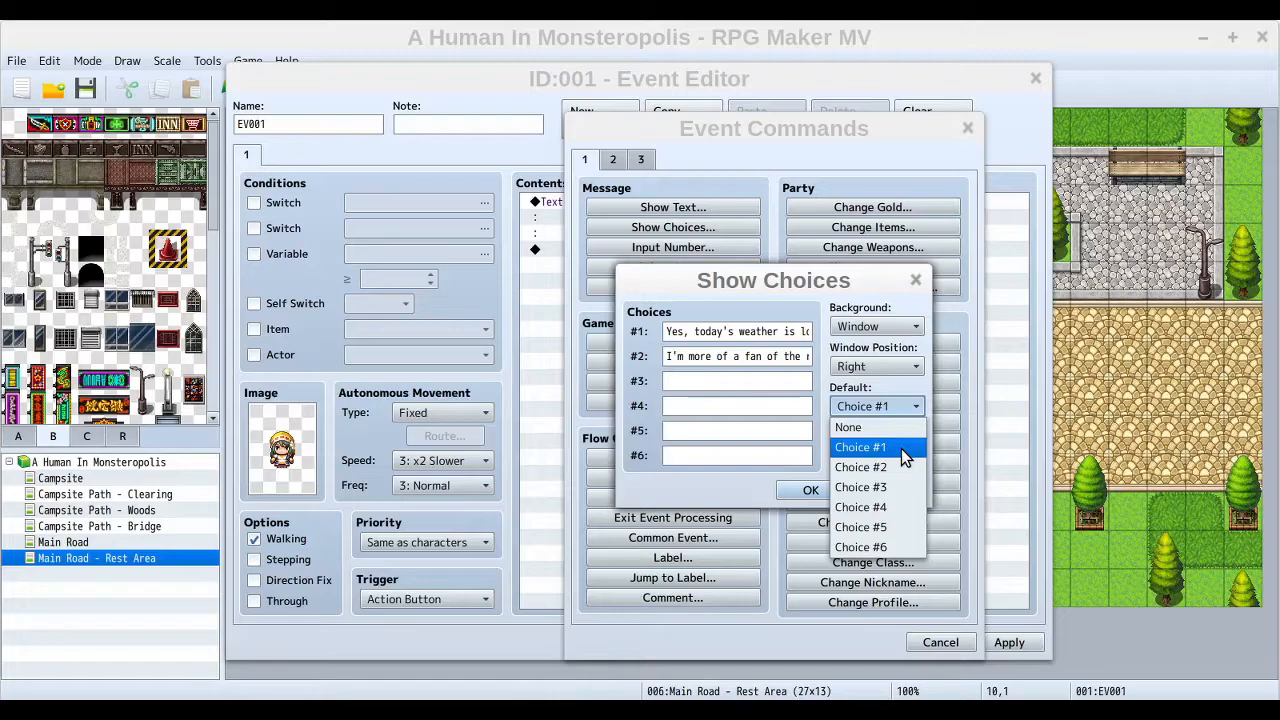
left_click(901, 448)
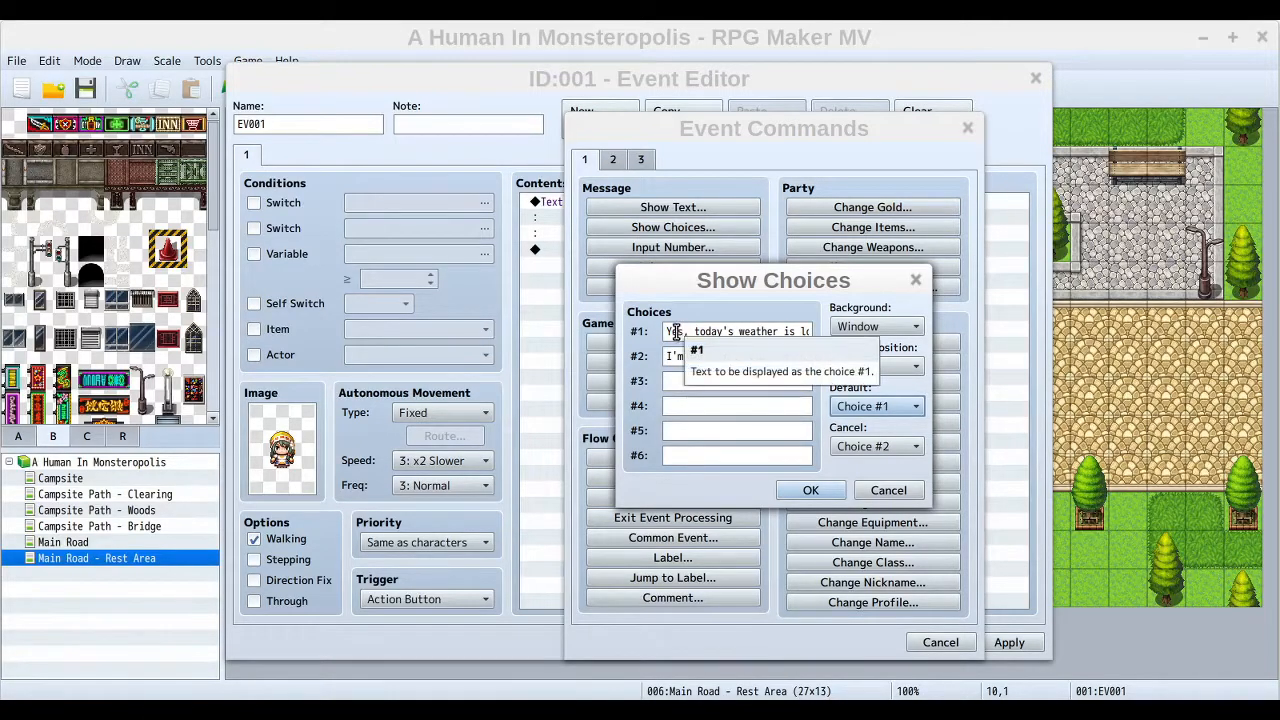
left_click(910, 408)
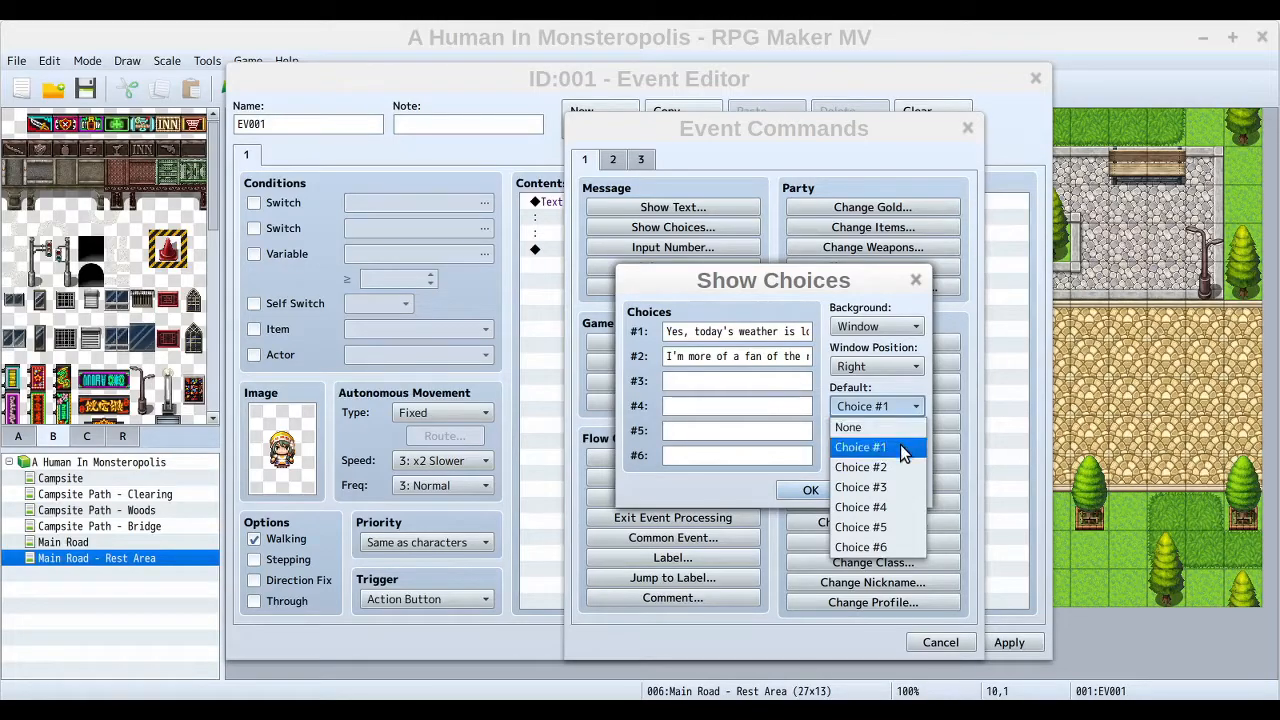
left_click(900, 444)
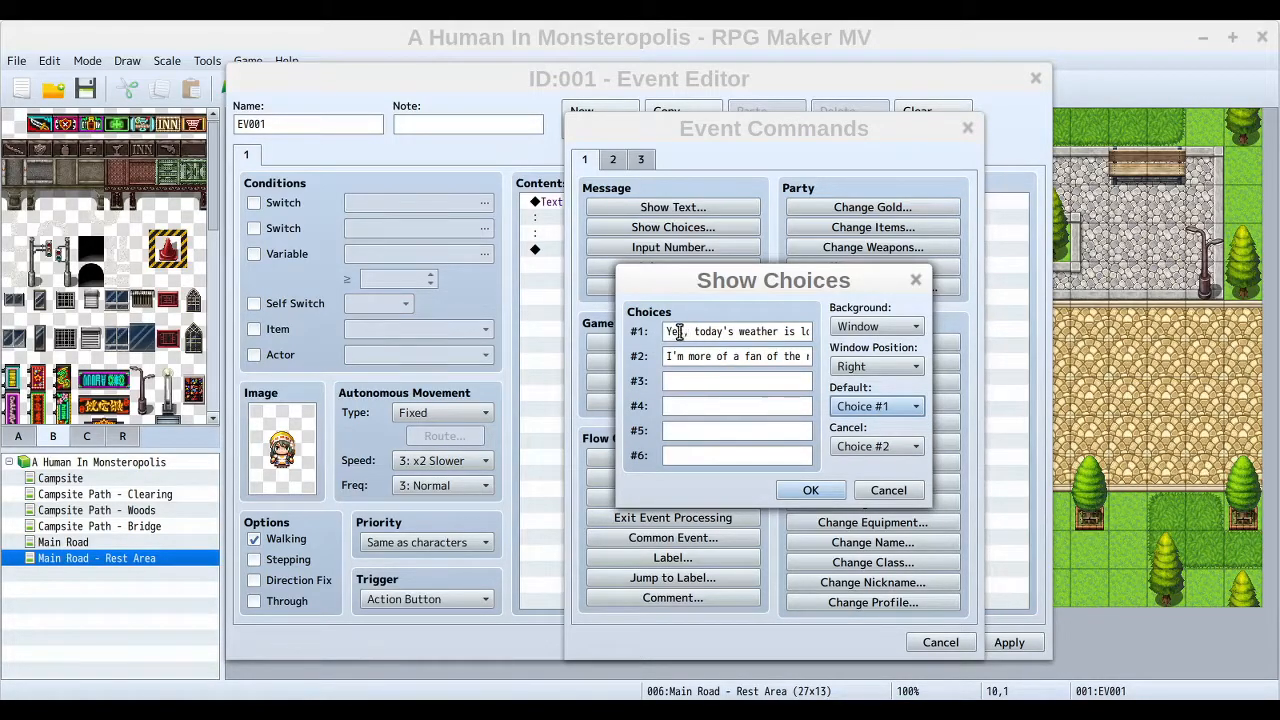
left_click(910, 410)
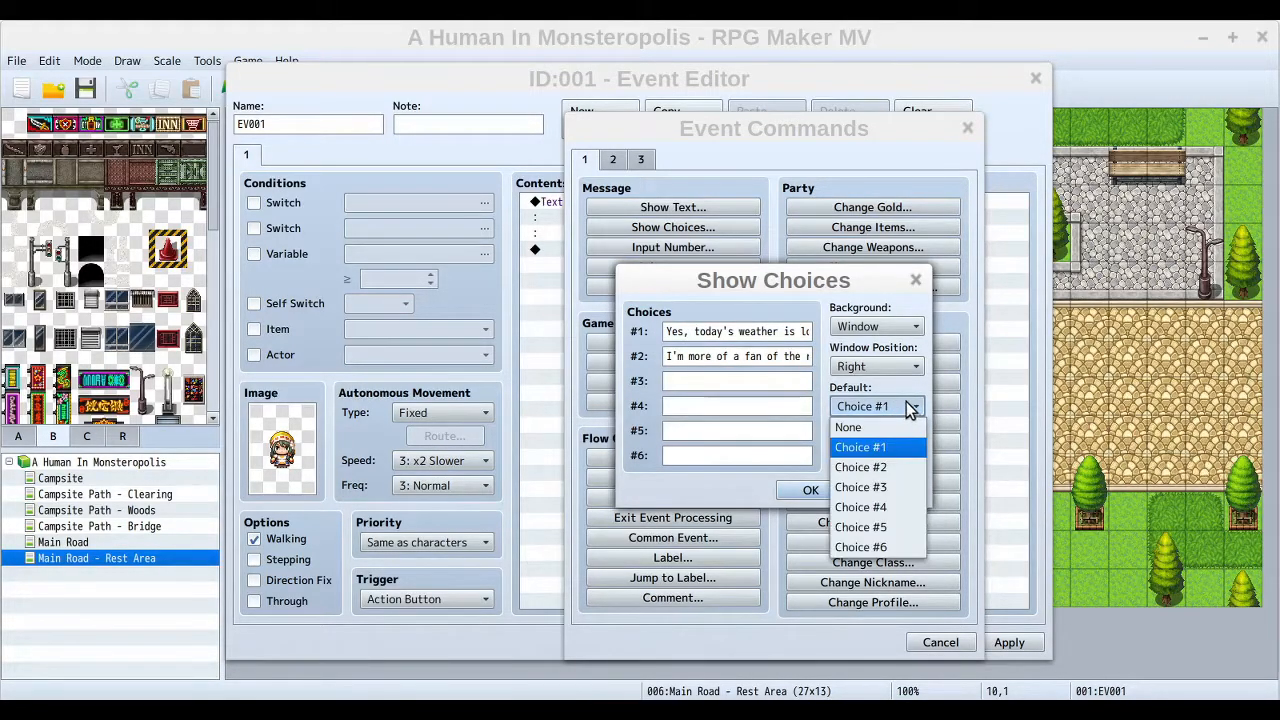
left_click(879, 449)
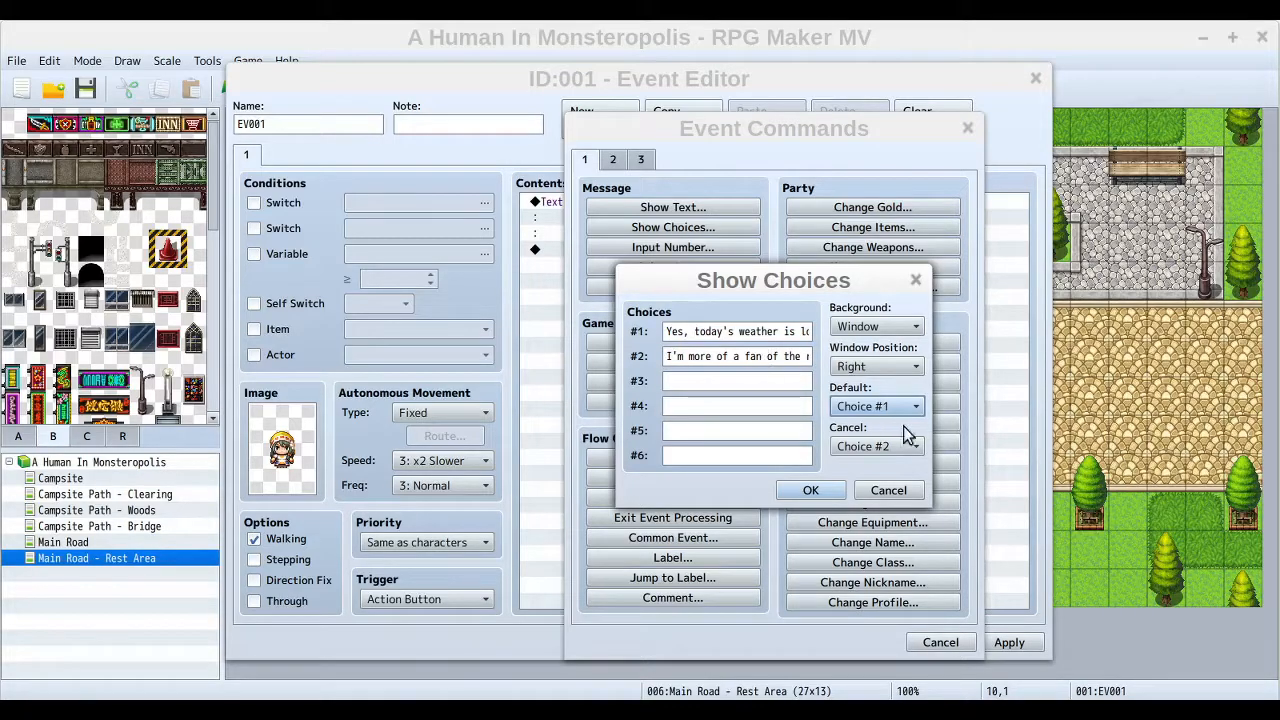
Try Branch and Disallow as the Cancel behaviour of the choices.
left_click(916, 445)
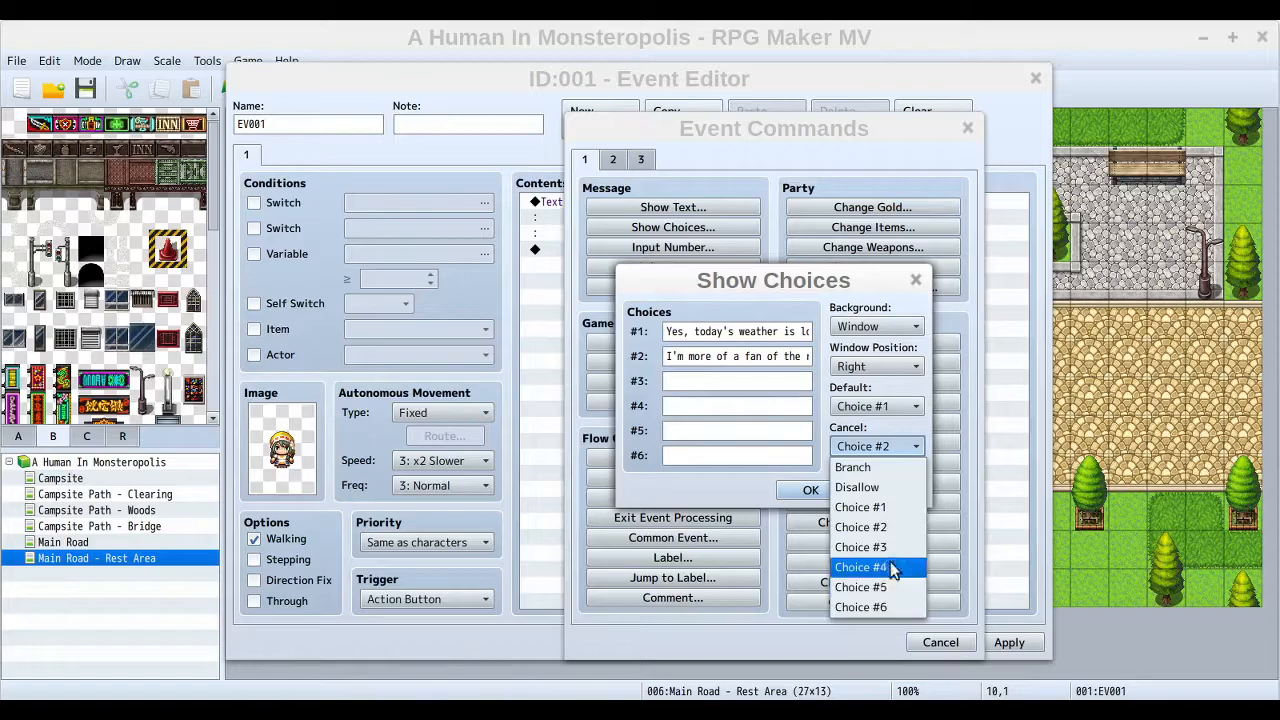
left_click(899, 467)
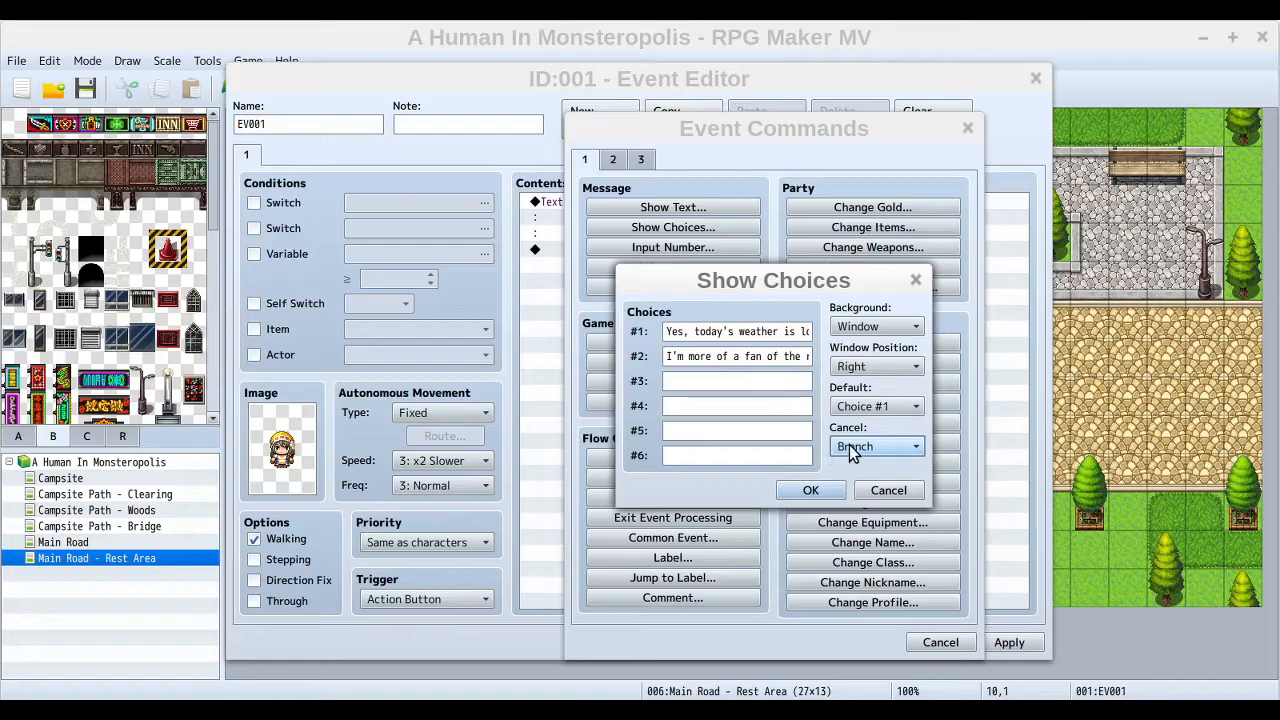
left_click(849, 447)
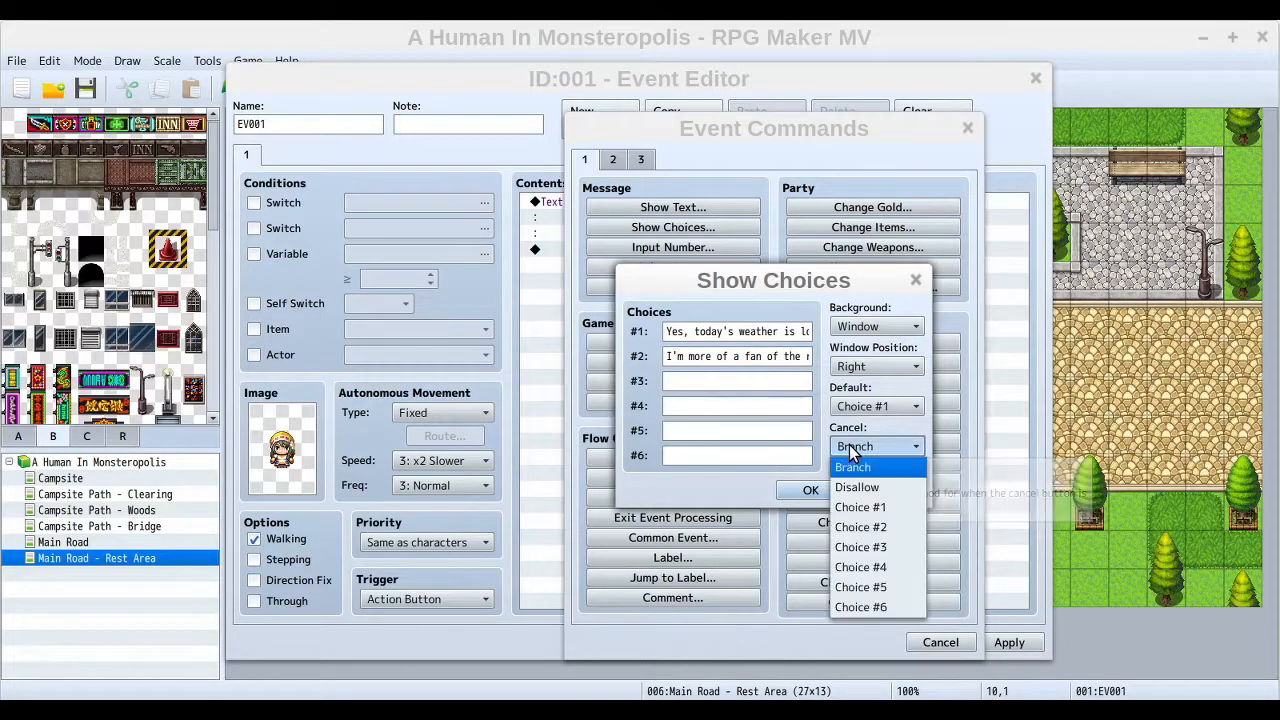
key("Escape")
left_click(890, 490)
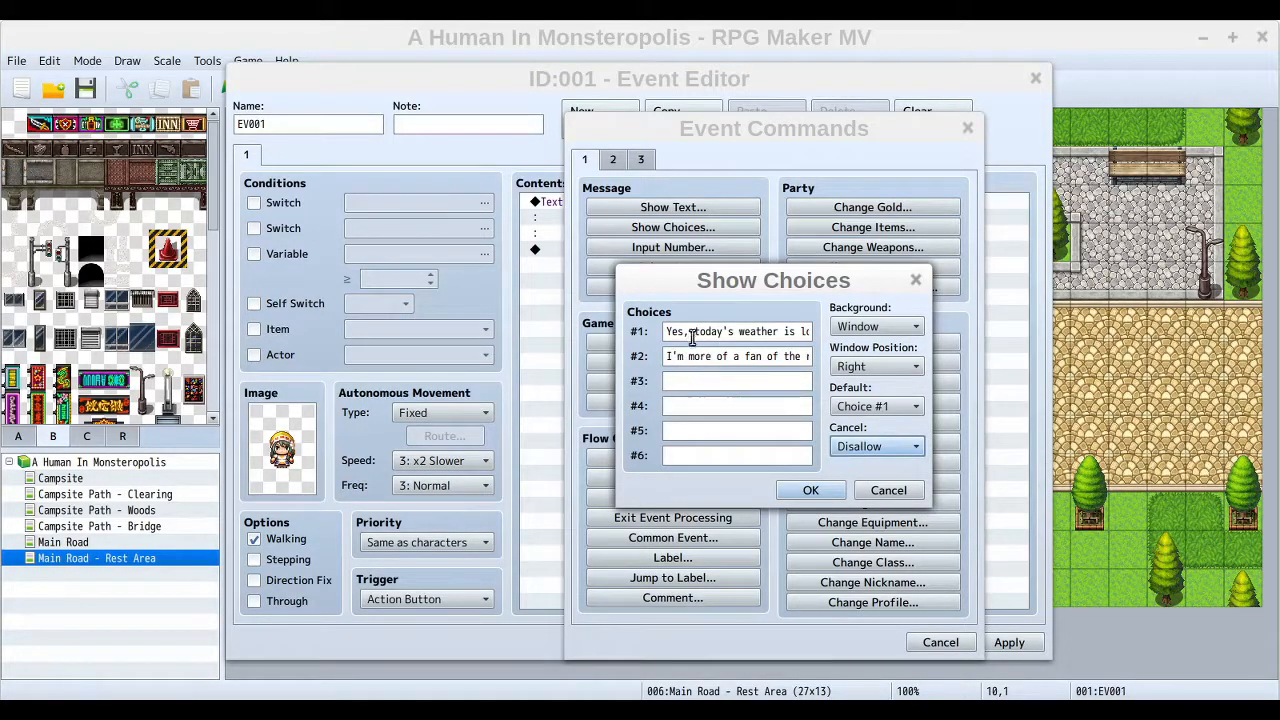
Set the Cancel behaviour to Branch and add the choices to the event.
left_click(914, 447)
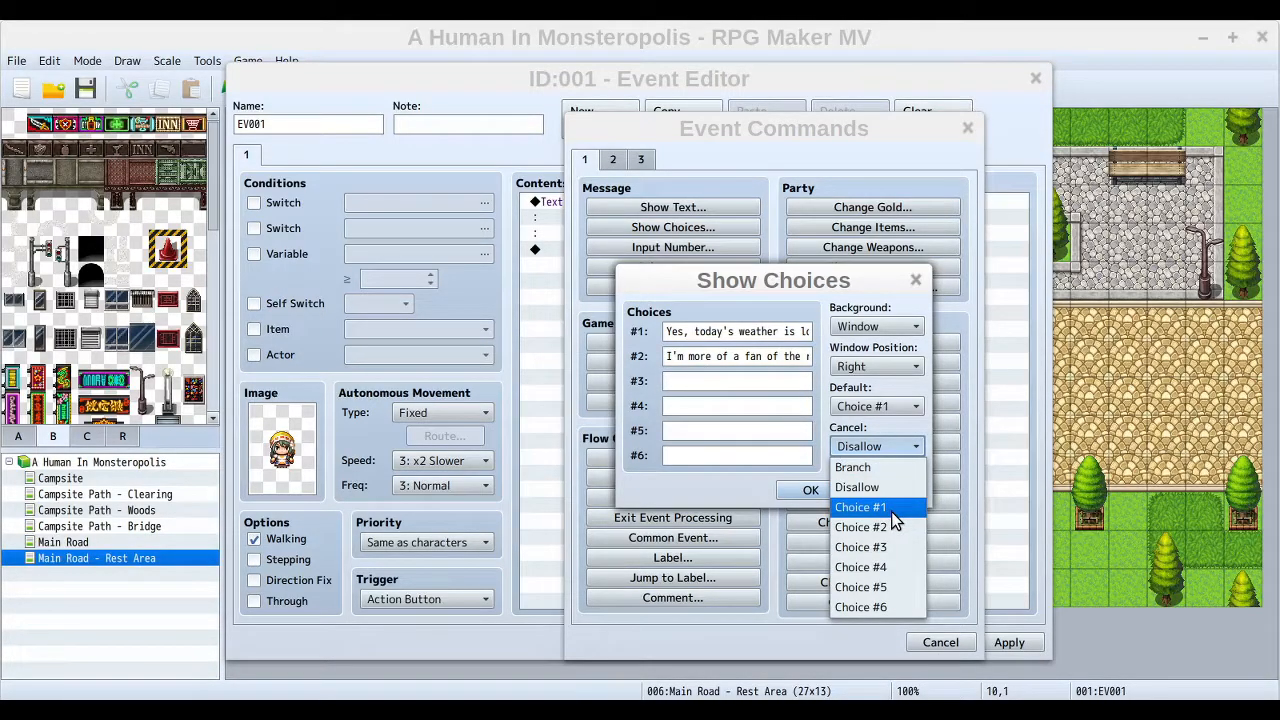
left_click(880, 466)
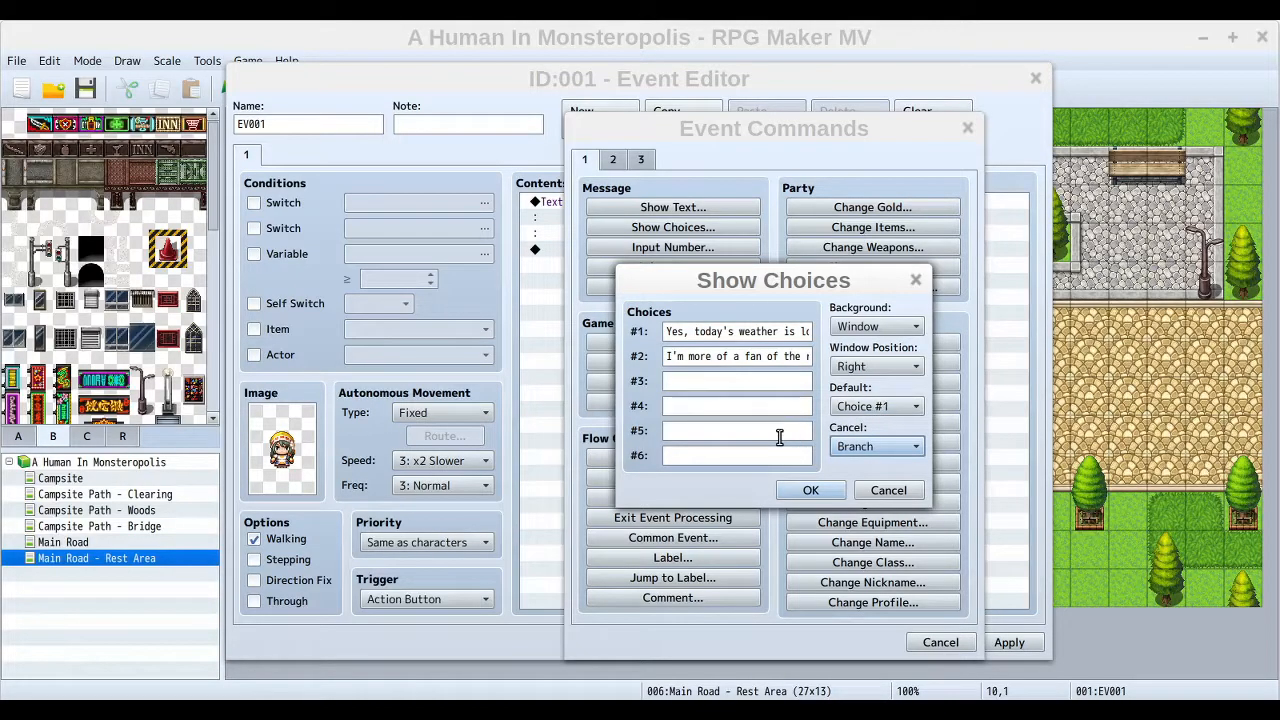
left_click(810, 490)
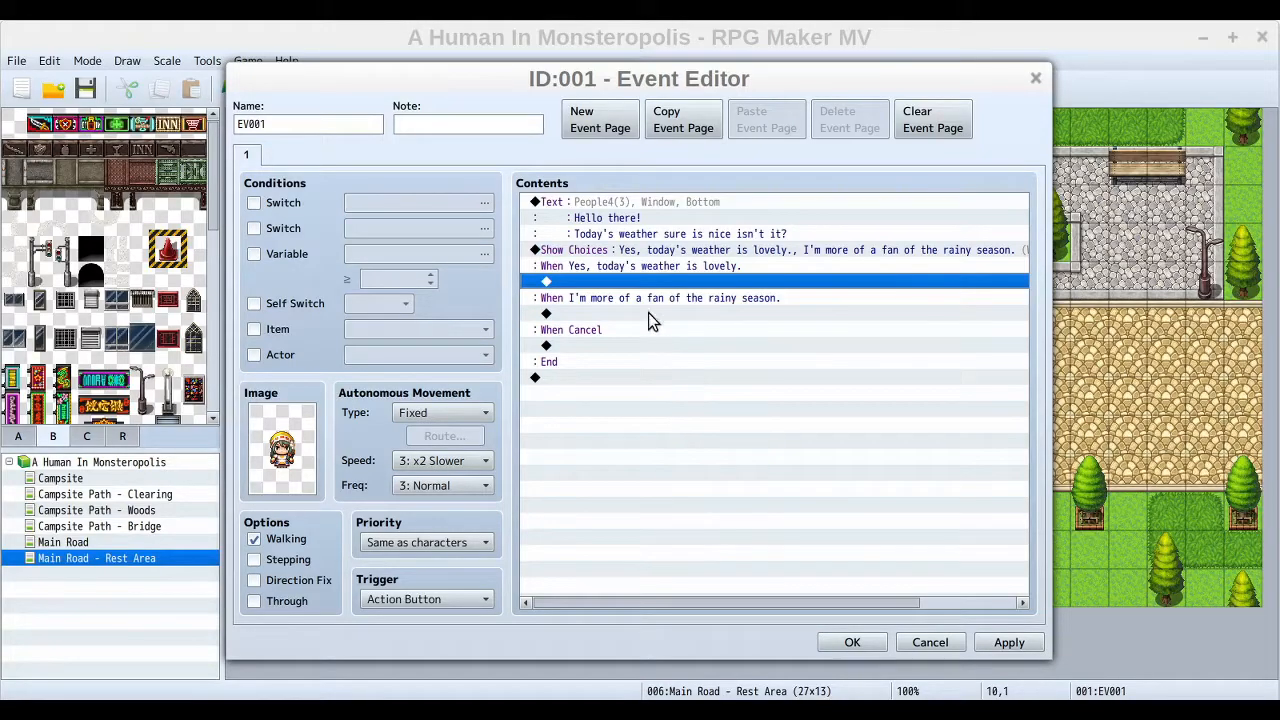
Set the Cancel behaviour of the weather choices to Choice #2.
left_click(577, 346)
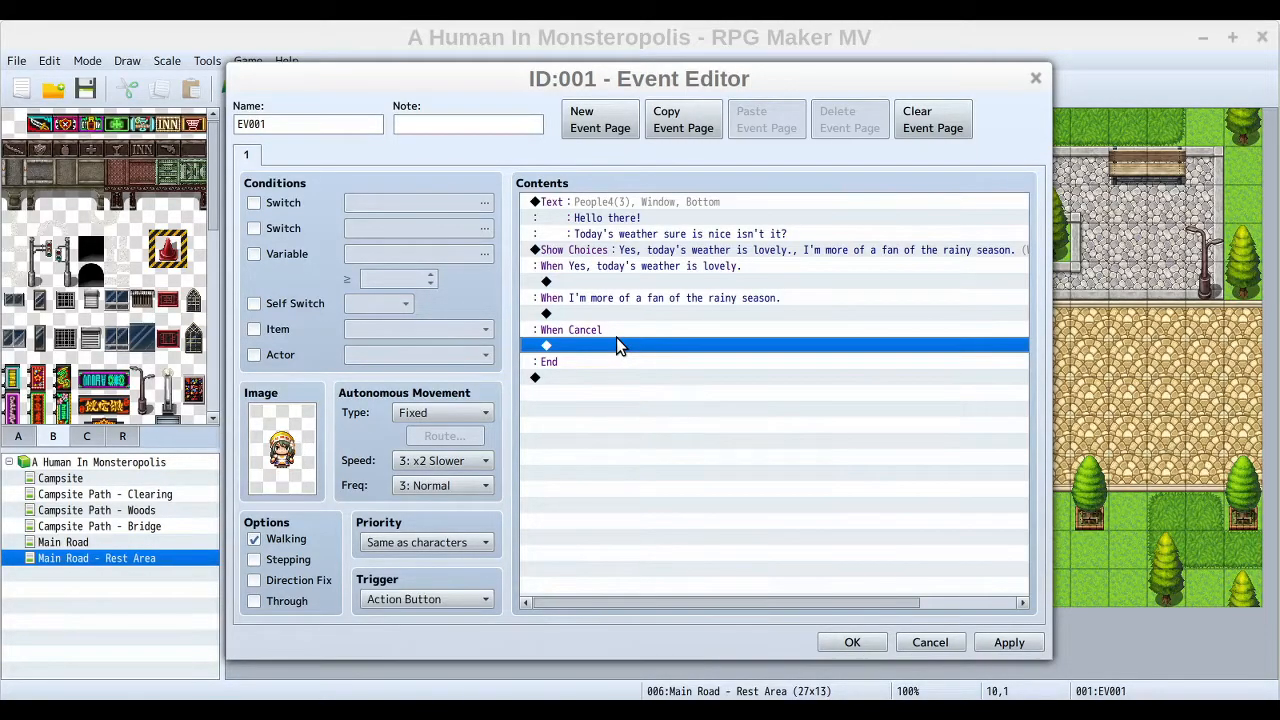
left_click(605, 255)
double_click(717, 318)
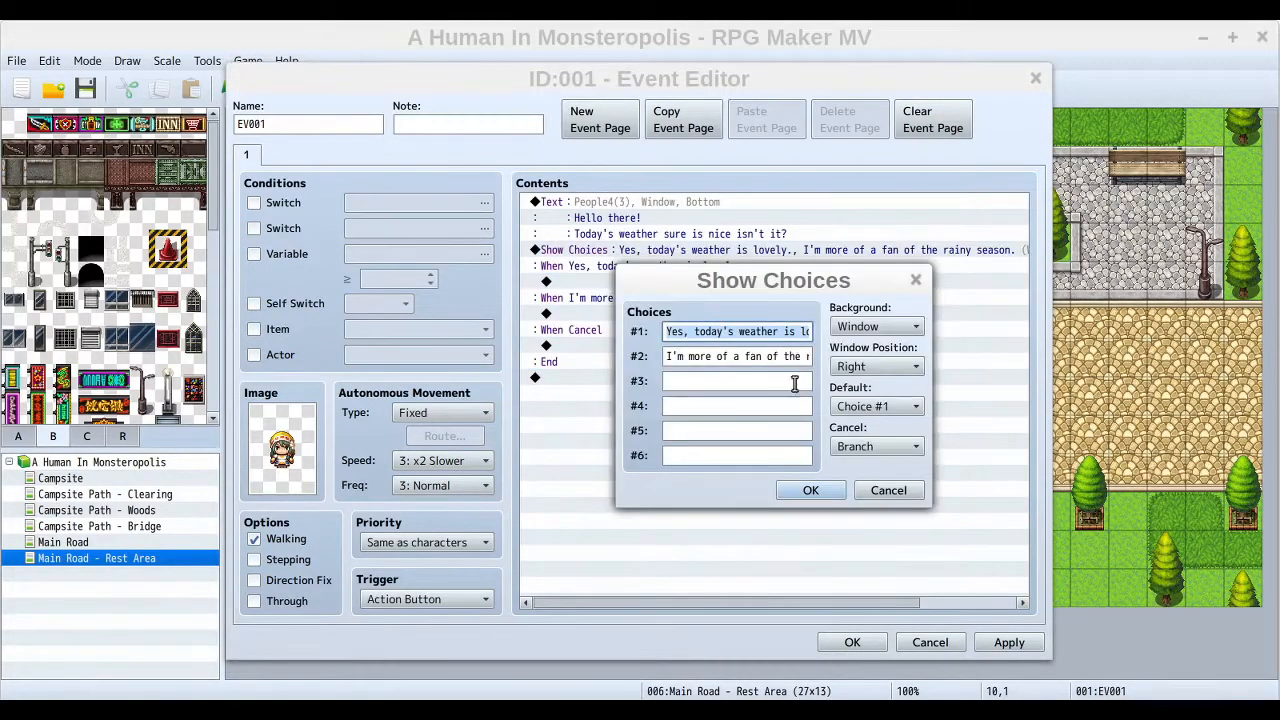
left_click(877, 446)
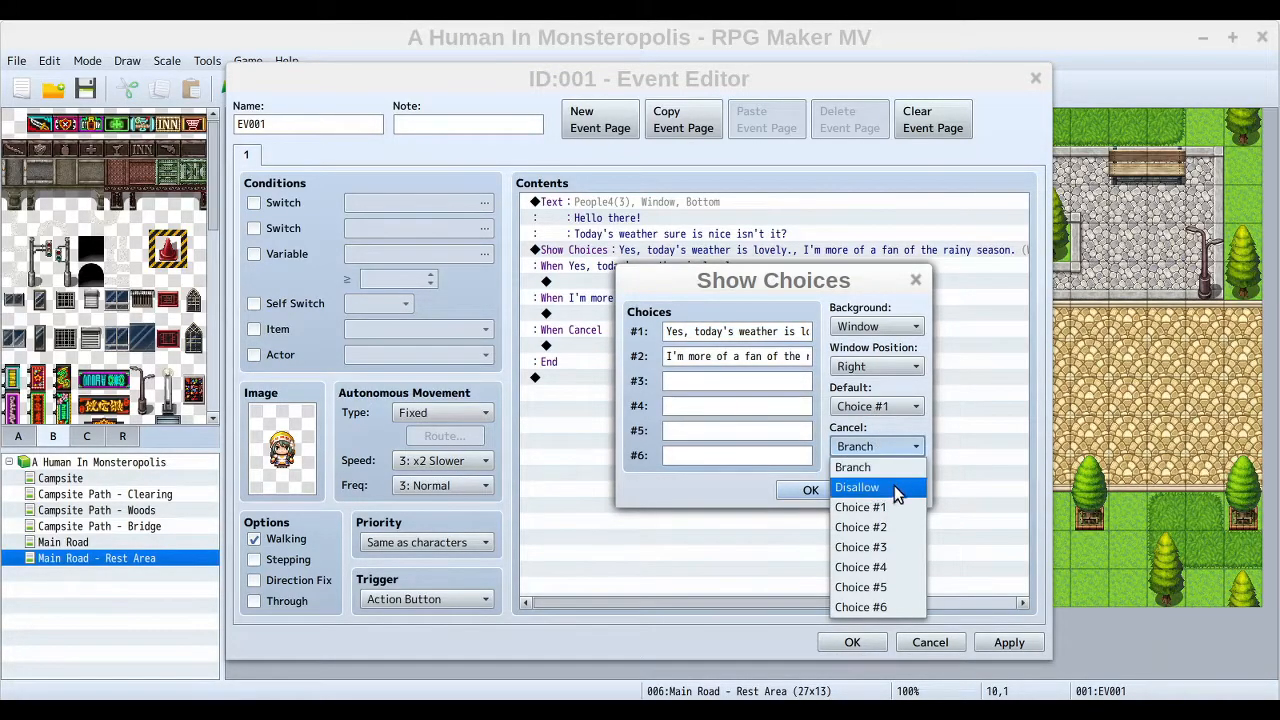
left_click(895, 527)
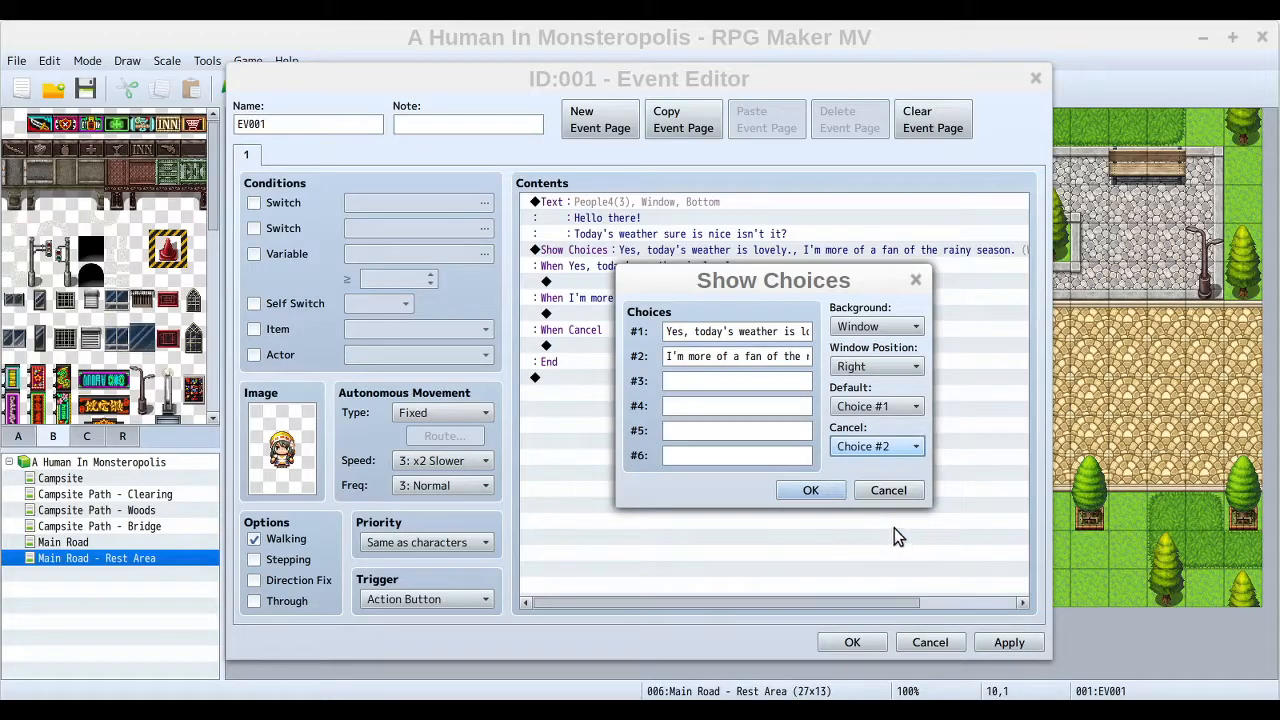
left_click(807, 493)
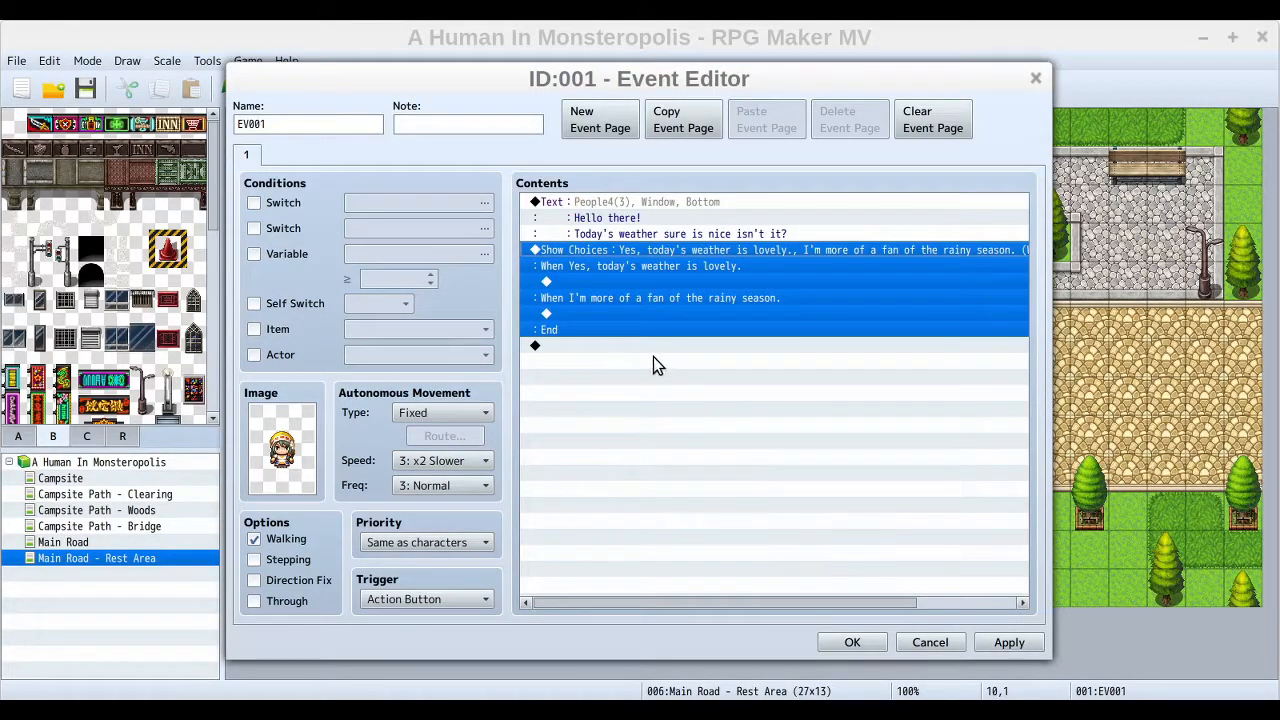
left_click(652, 356)
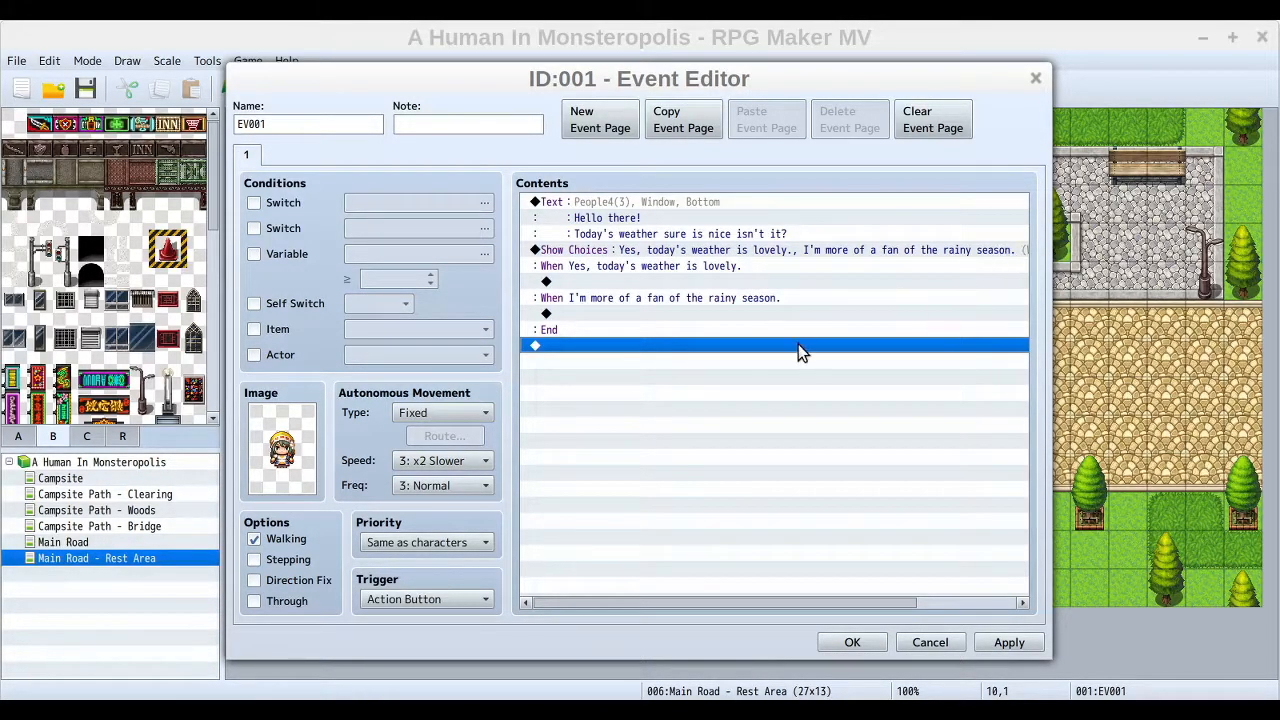
Review the settings at the end of the Show Choices line, the greeting text and the empty choice branches.
left_click_drag(780, 600, 955, 598)
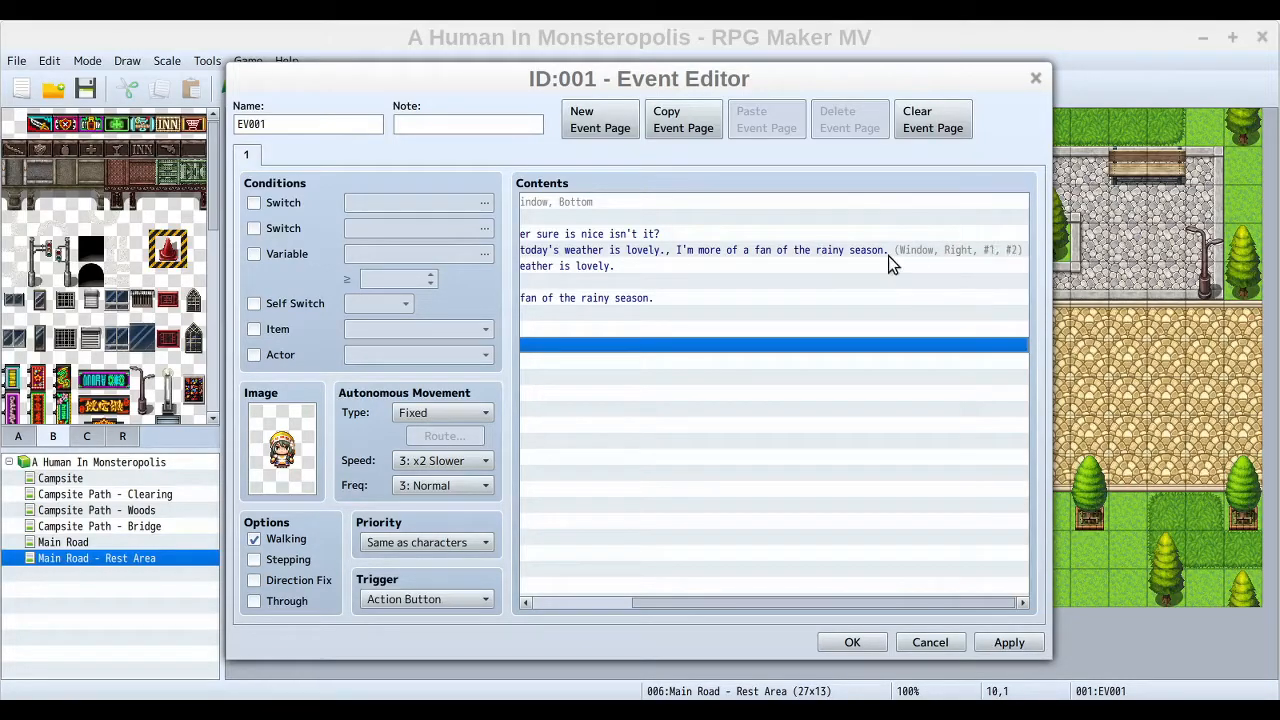
left_click_drag(868, 605, 662, 605)
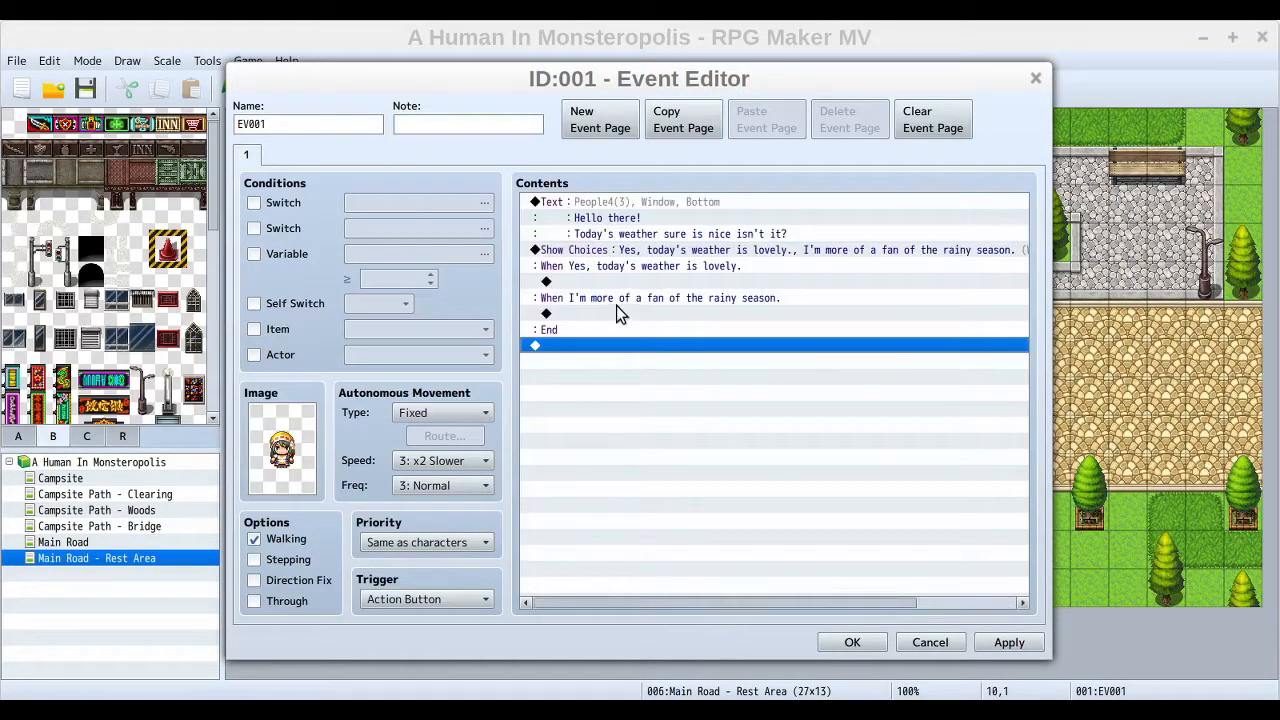
left_click(600, 206)
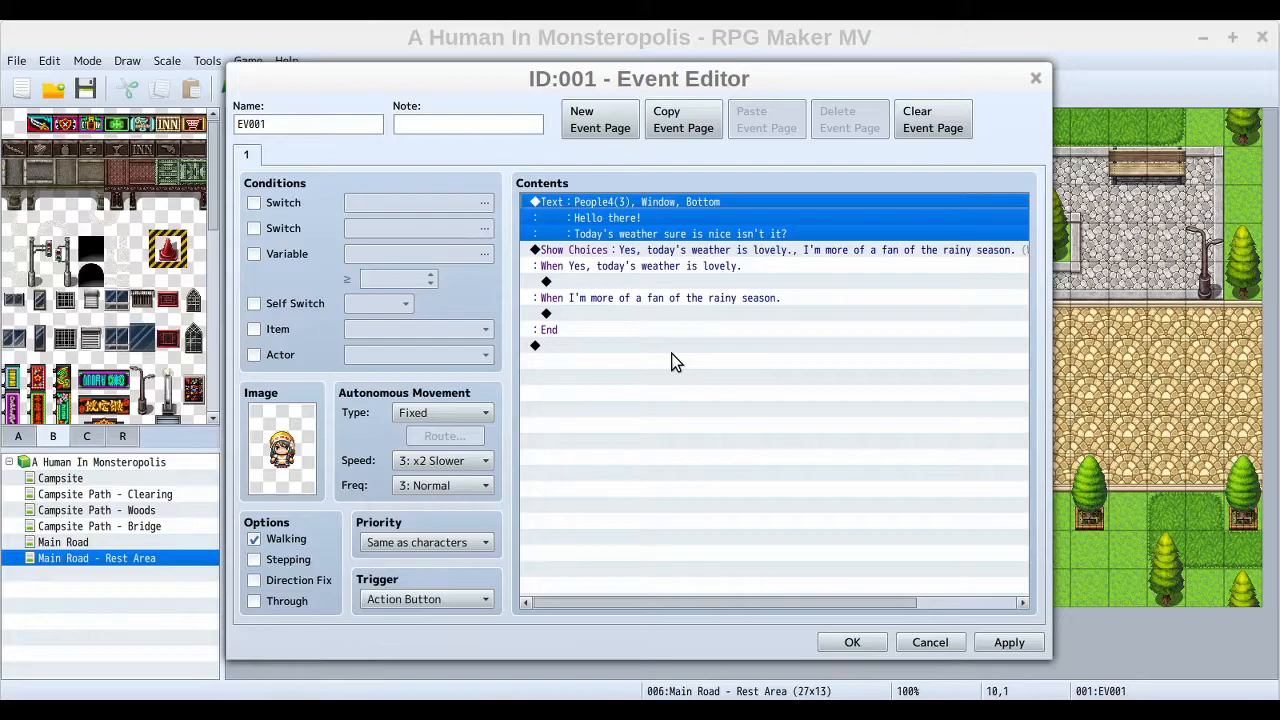
left_click(627, 282)
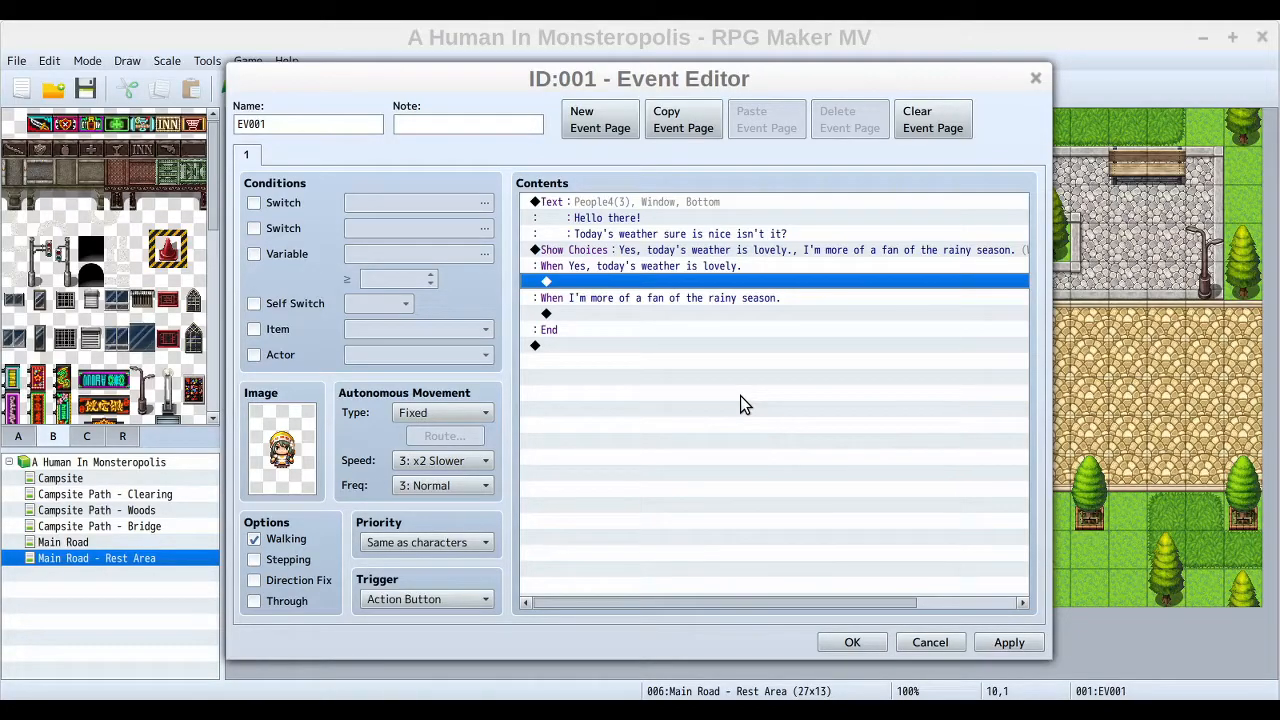
left_click(578, 250)
left_click(666, 345)
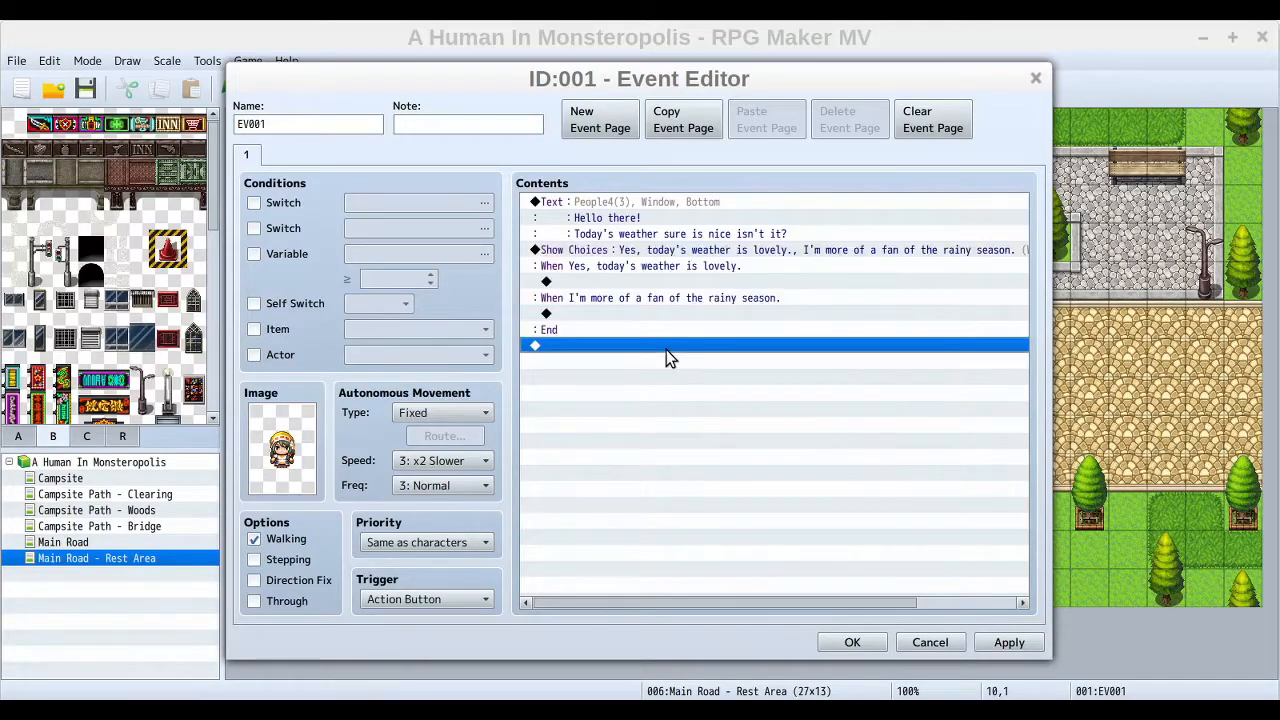
left_click(632, 268)
left_click(637, 282)
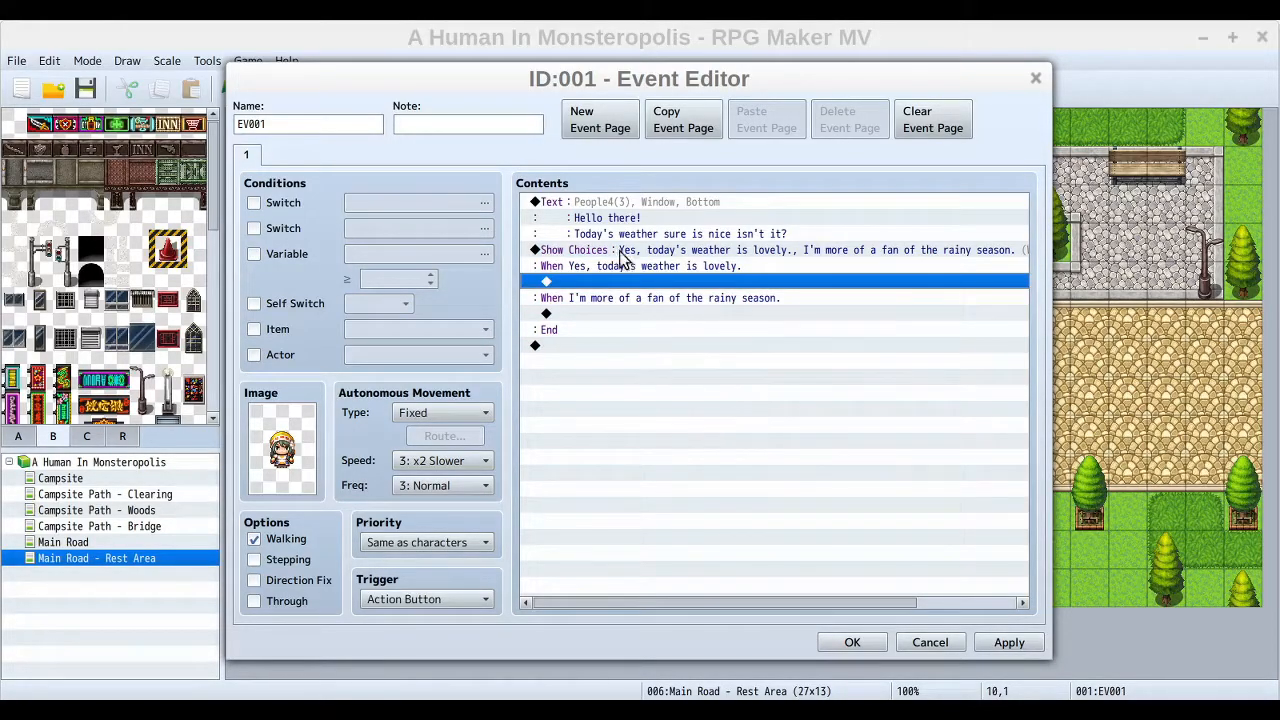
Copy the greeting text command into both the "Yes, today's weather is lovely." and "I'm more of a fan of the rainy season." branches.
left_click(612, 218)
left_click(614, 202)
key("ctrl+c")
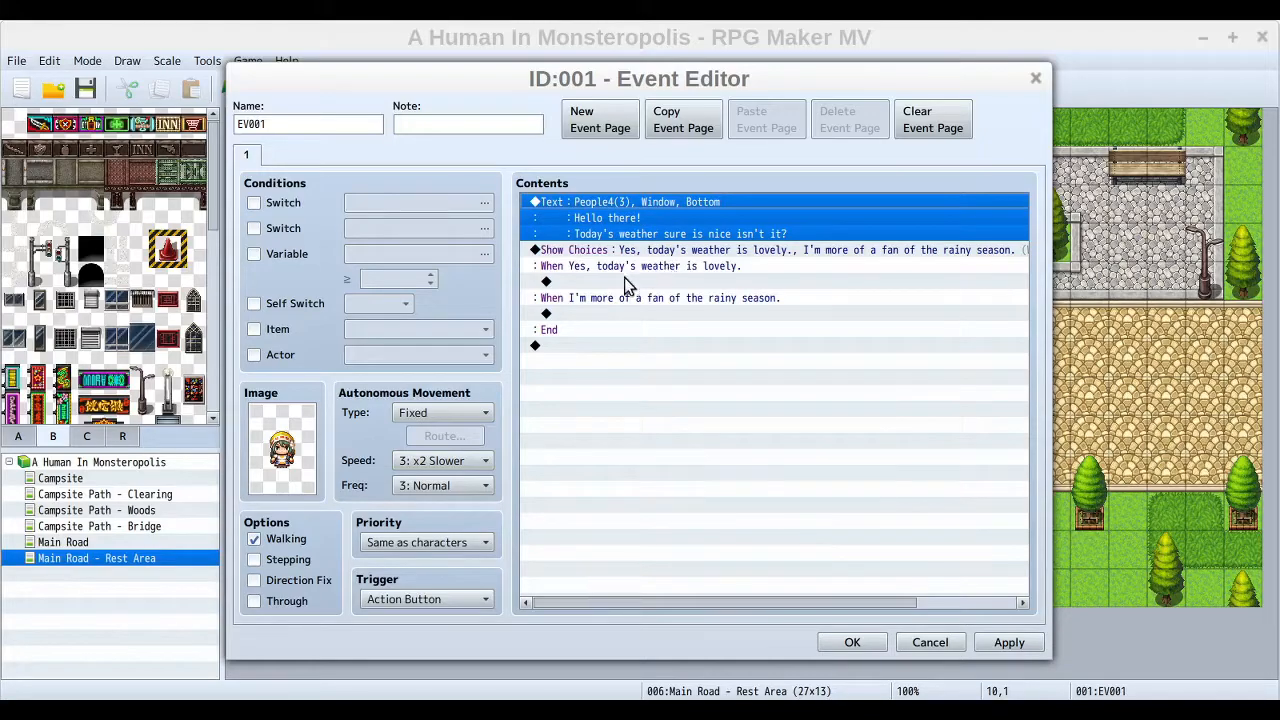
left_click(618, 283)
key("ctrl+v")
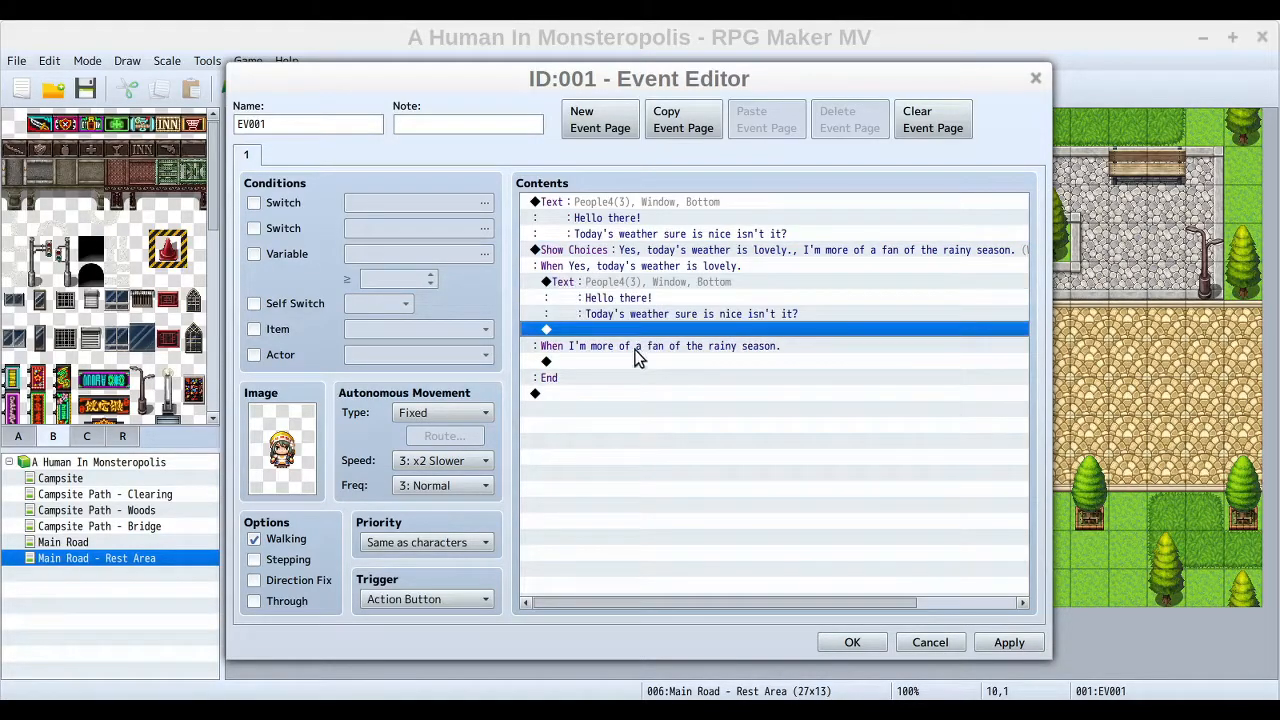
left_click(638, 362)
key("ctrl+v")
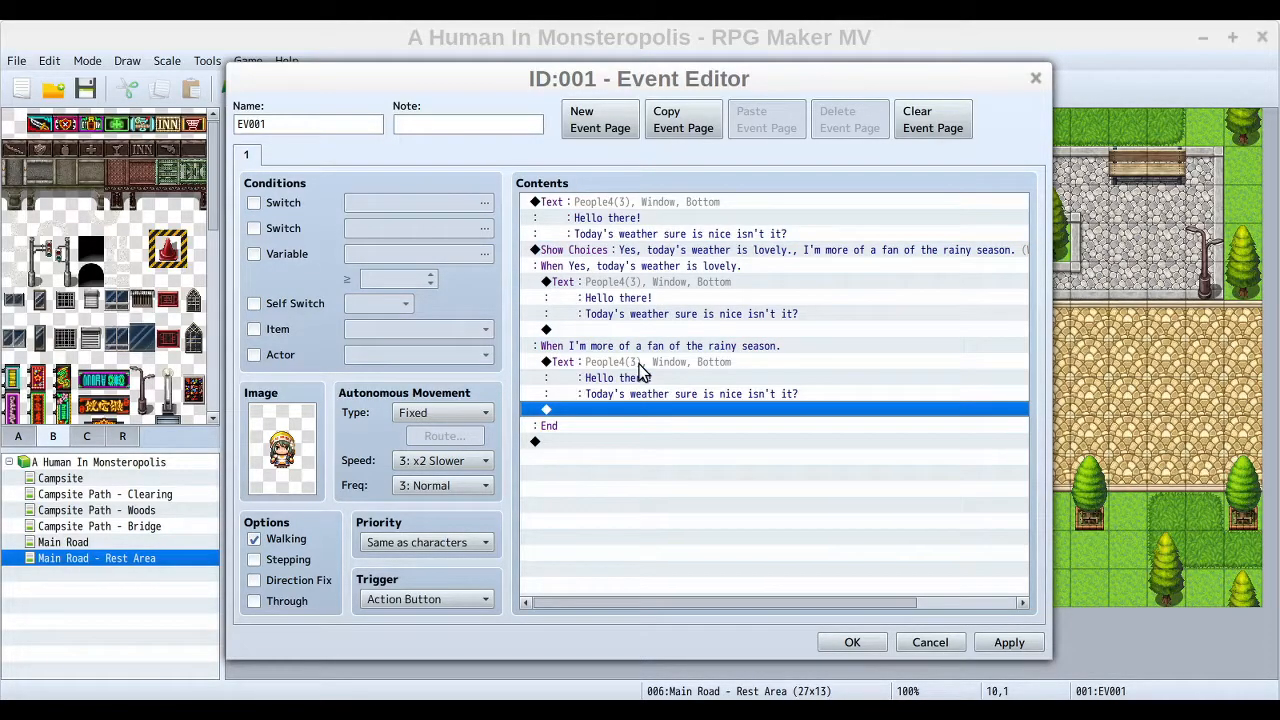
left_click(634, 286)
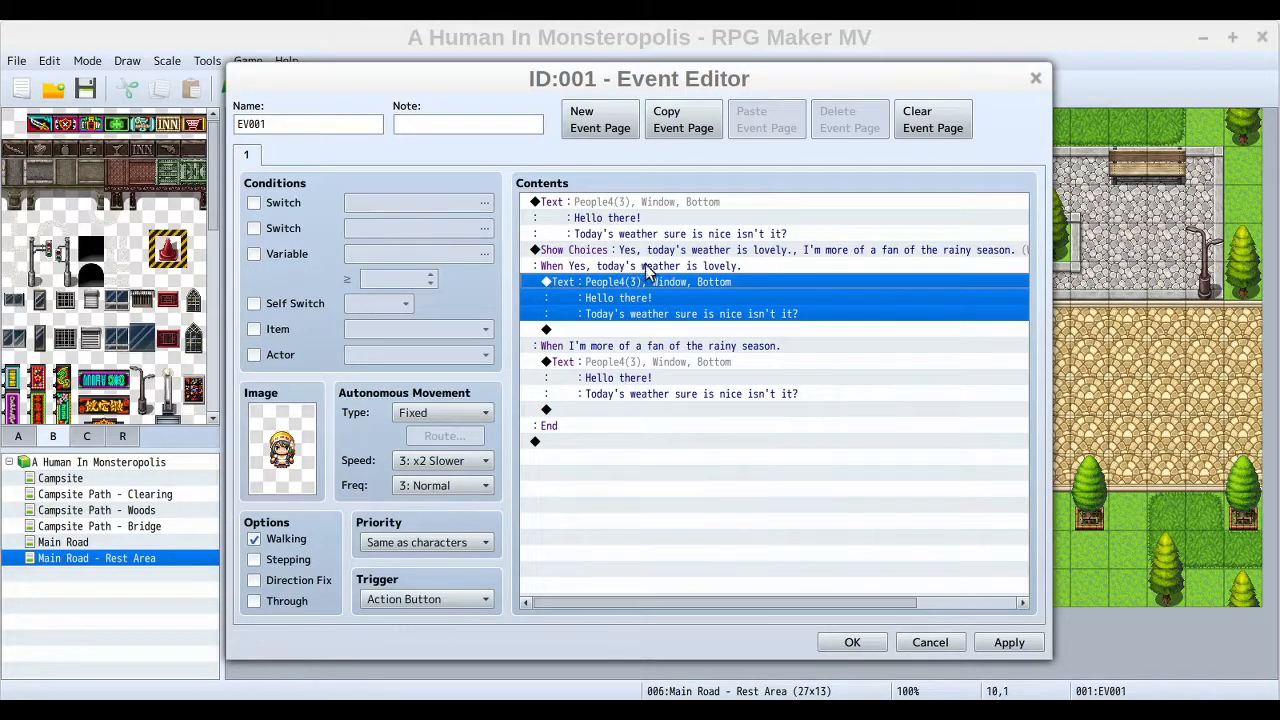
right_click(626, 292)
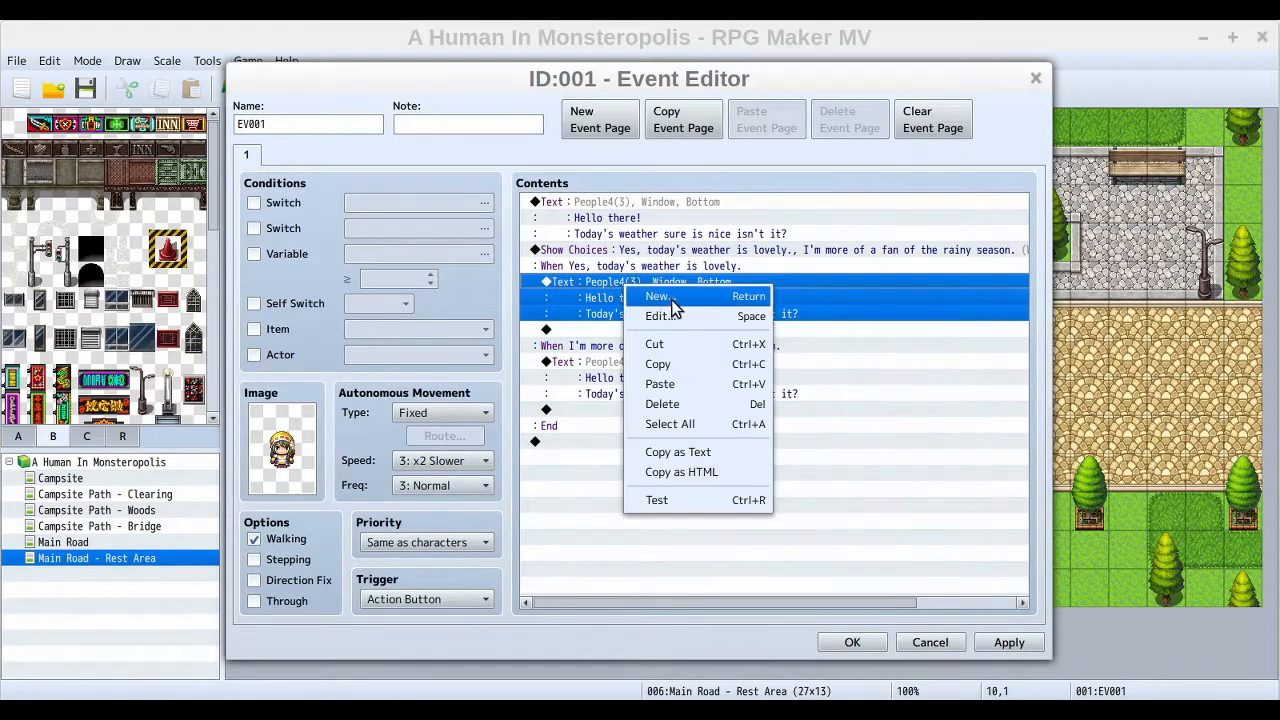
left_click(674, 298)
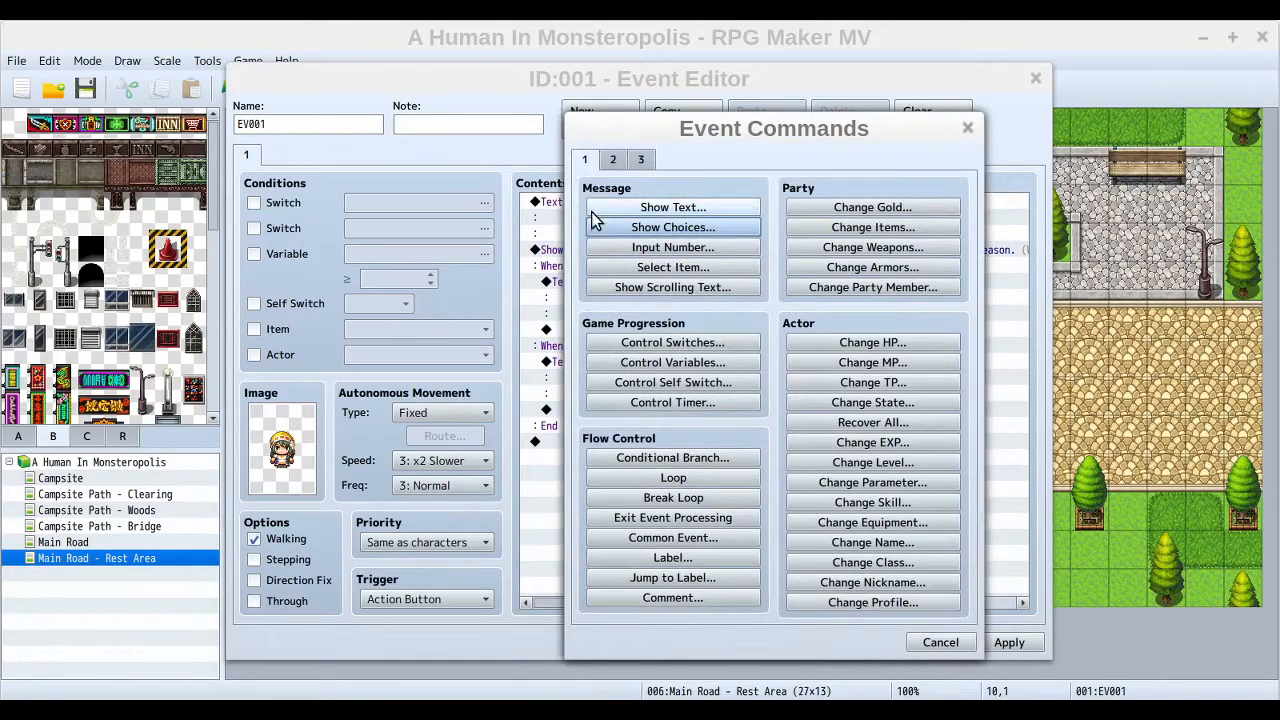
left_click(652, 203)
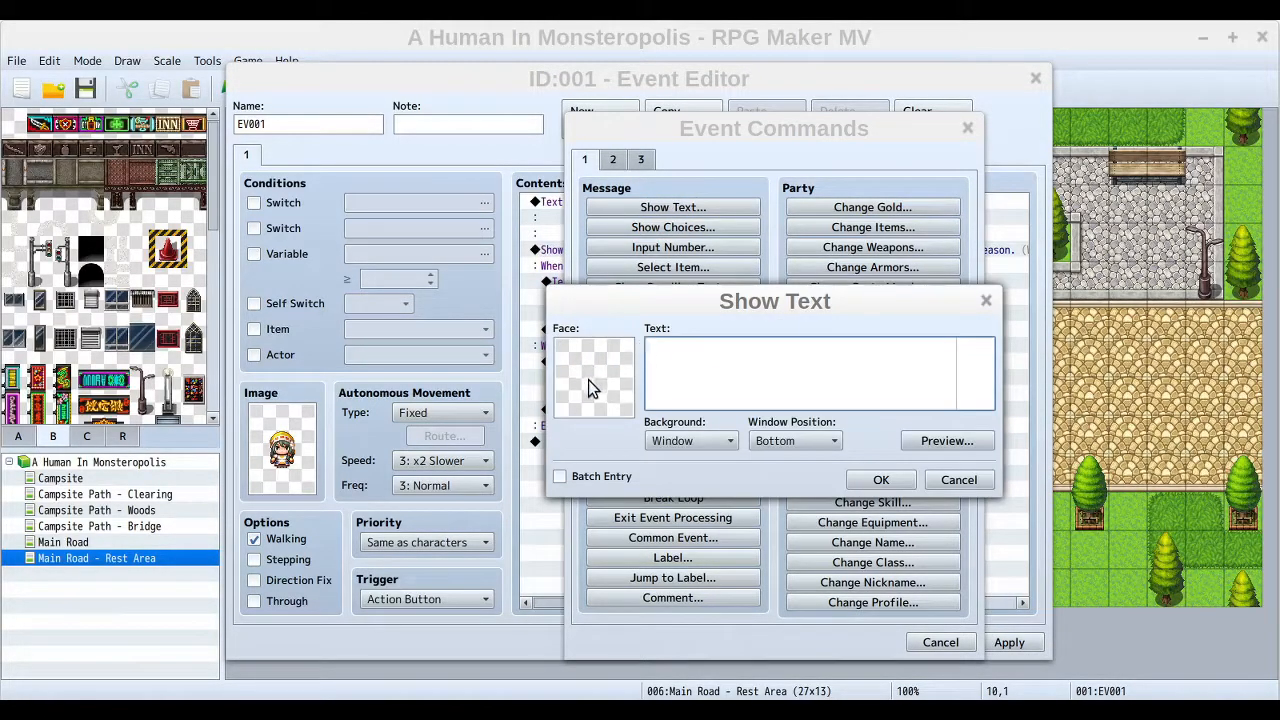
double_click(585, 375)
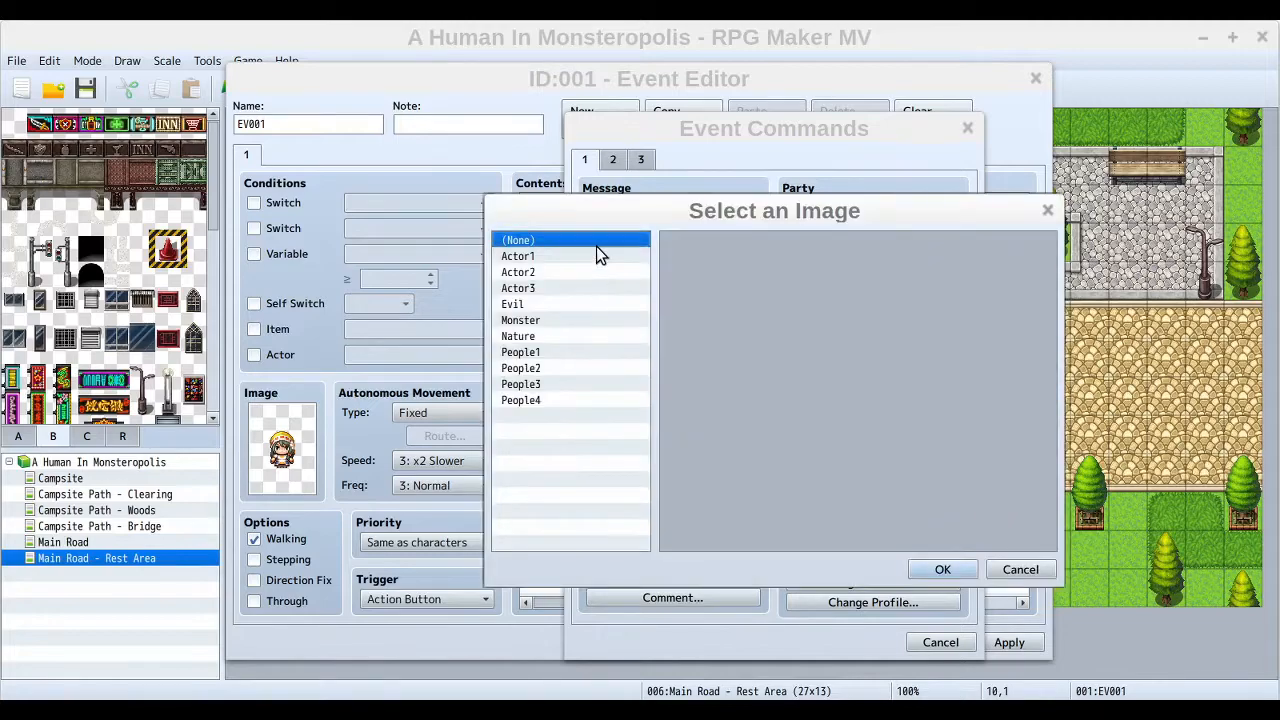
left_click(538, 258)
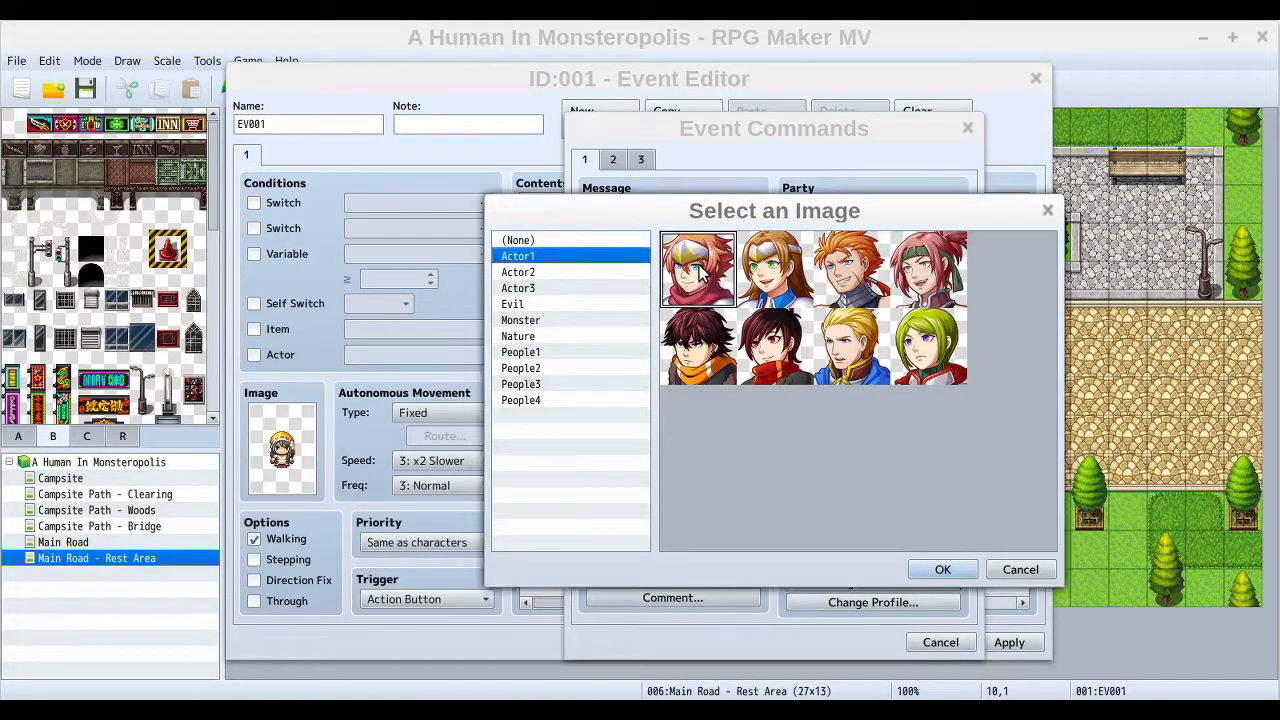
left_click(1018, 570)
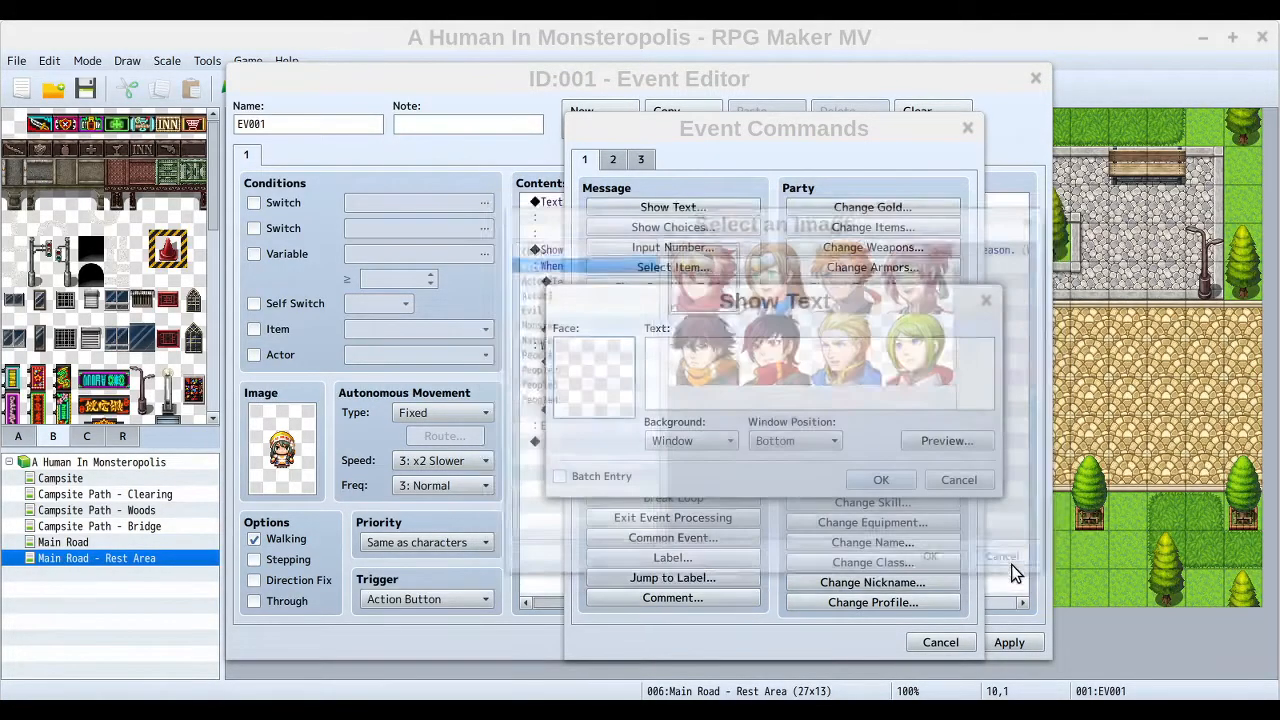
left_click(950, 480)
left_click(948, 643)
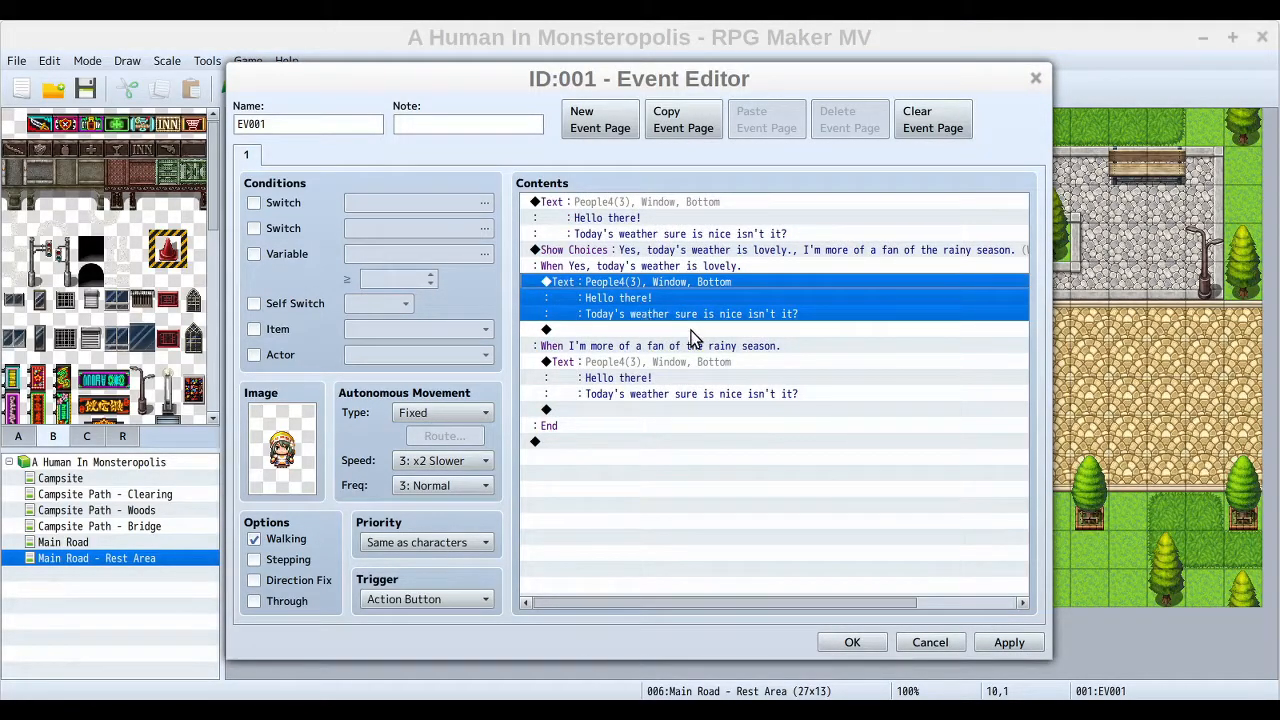
Replace the first branch's message with "The sunshine feels warm and comfortable." and, on a second line, "This is a really nice place to take a rest.".
key("space")
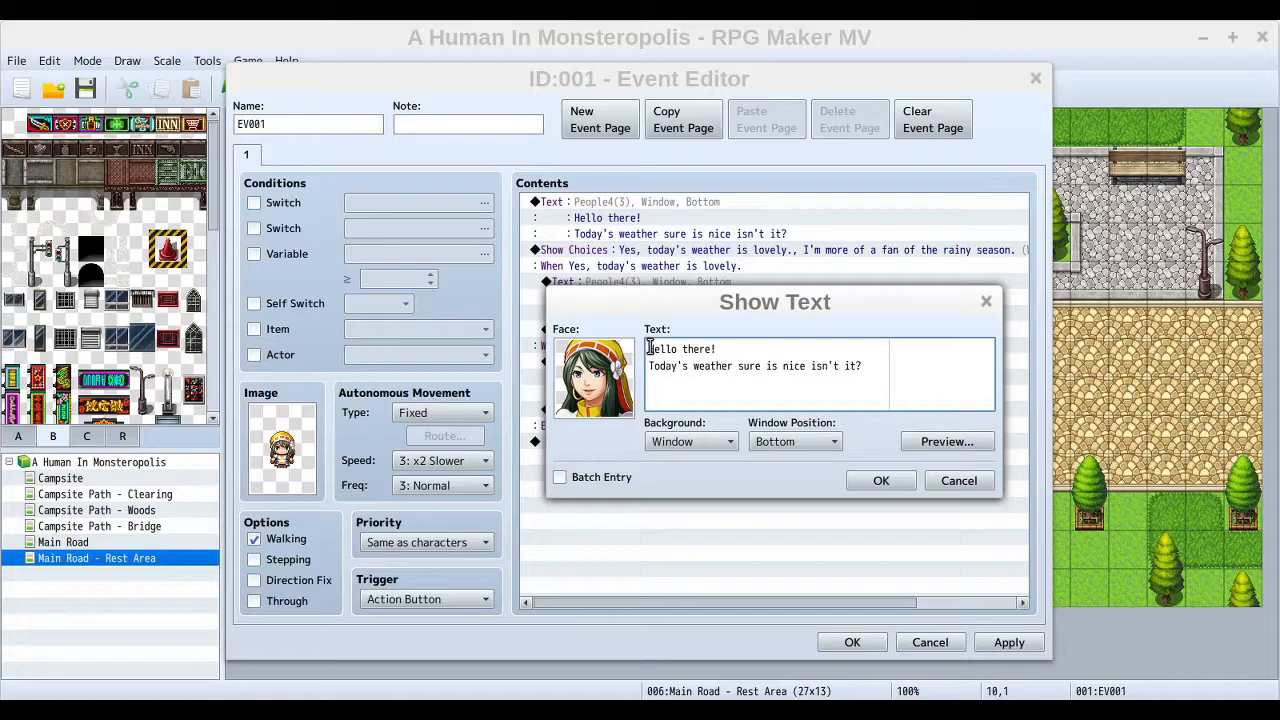
left_click_drag(648, 348, 859, 385)
key("BackSpace")
type("The sunshine fe")
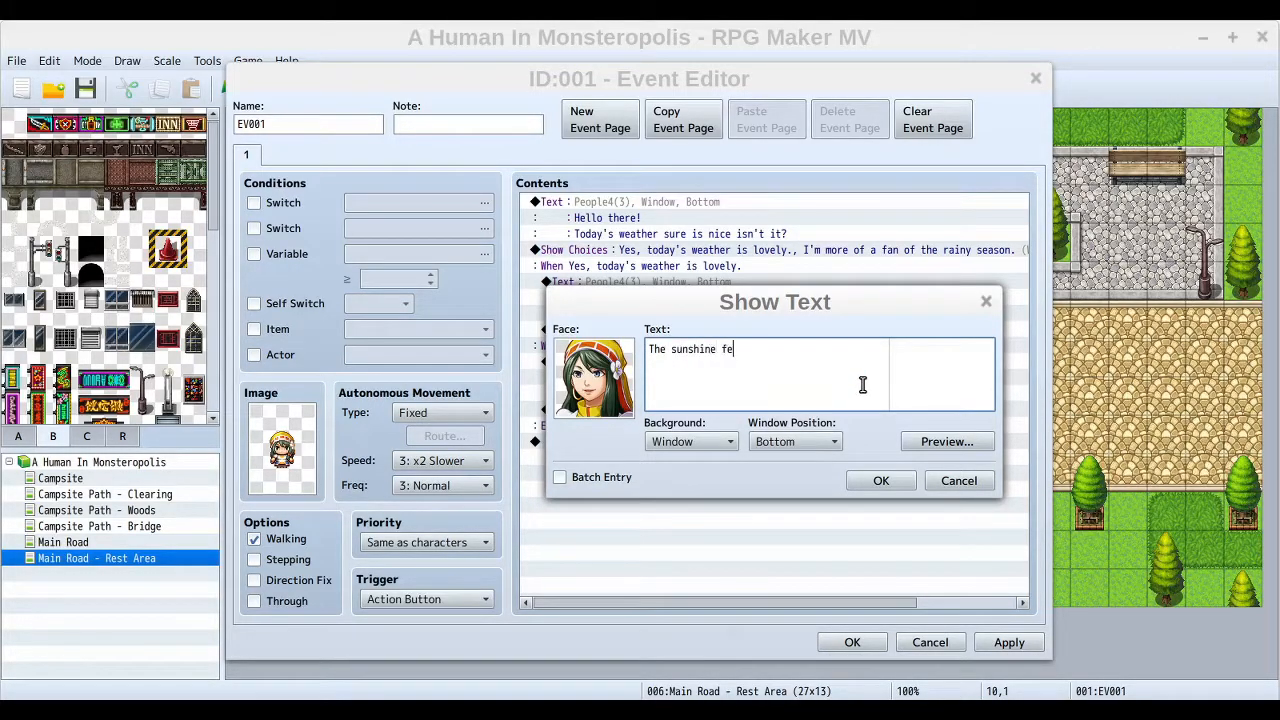
type("els warm and comfortable. This is a")
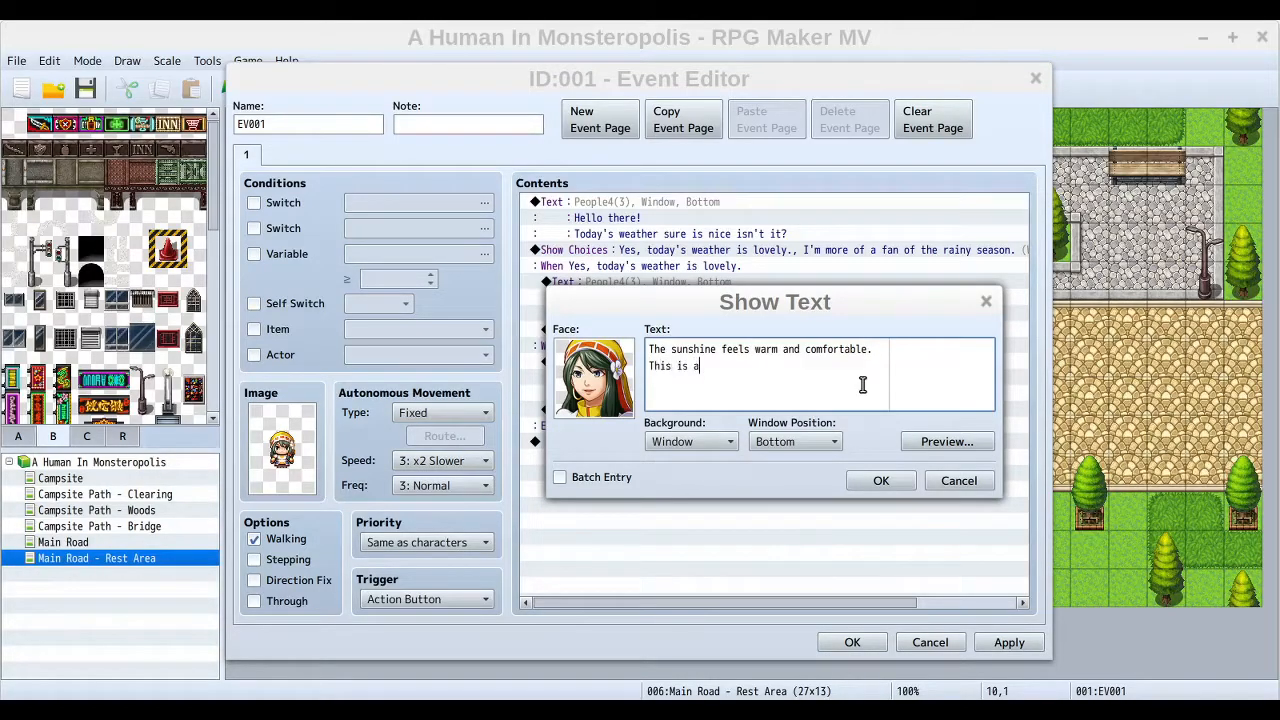
type(" really nice place to take a rest.")
left_click(878, 482)
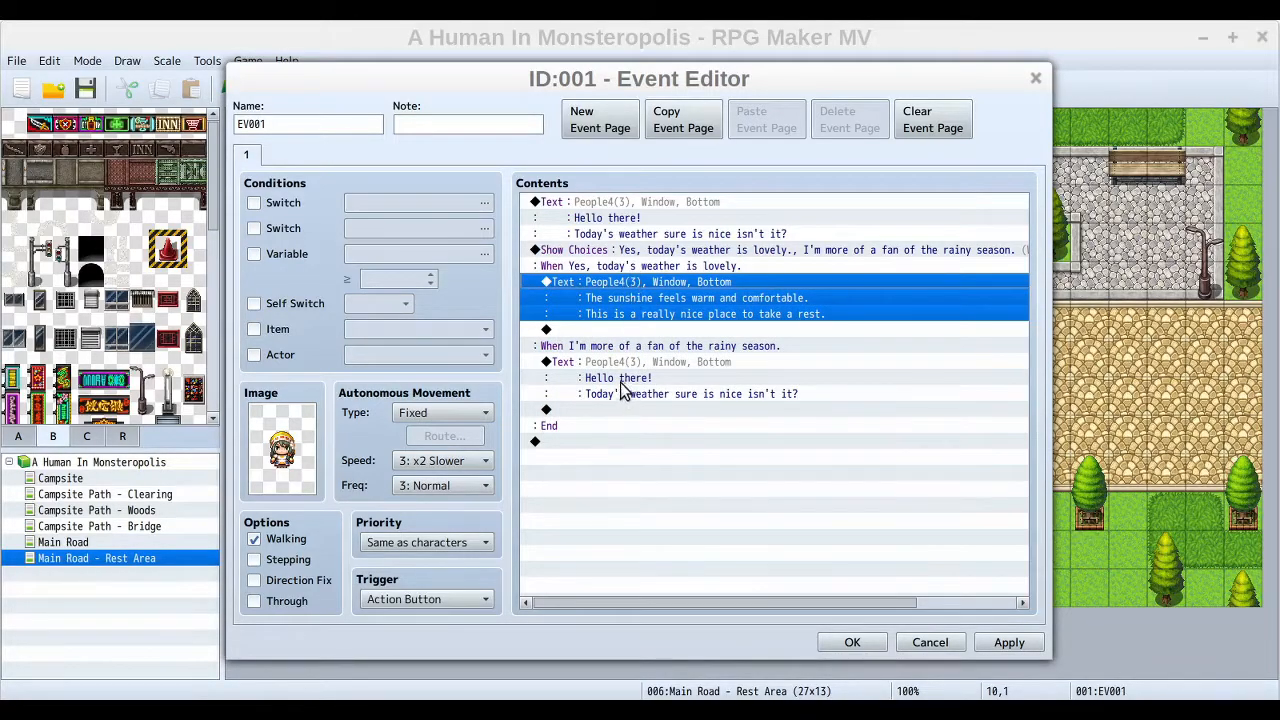
Replace the rainy season branch's message with three lines: "Oh that's too bad.", "The sunshine really is lovely." and "Rain is nice too though!".
left_click(621, 382)
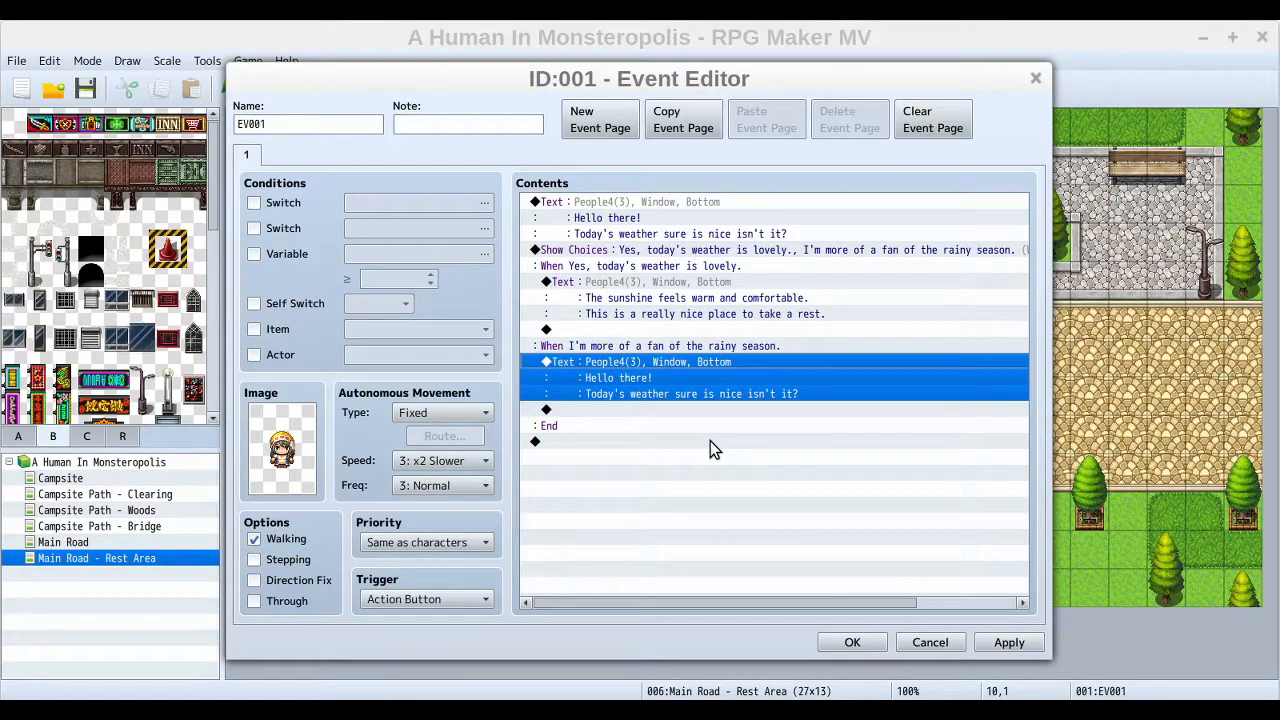
double_click(712, 362)
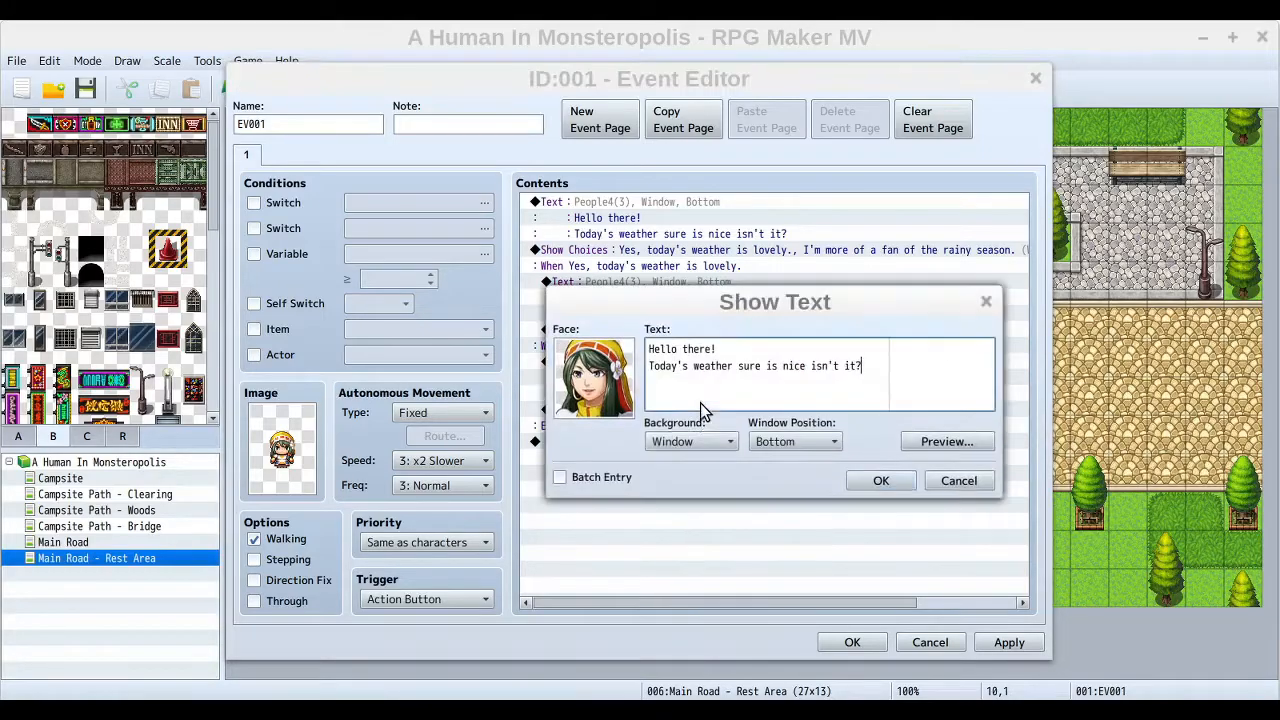
left_click_drag(871, 363, 660, 312)
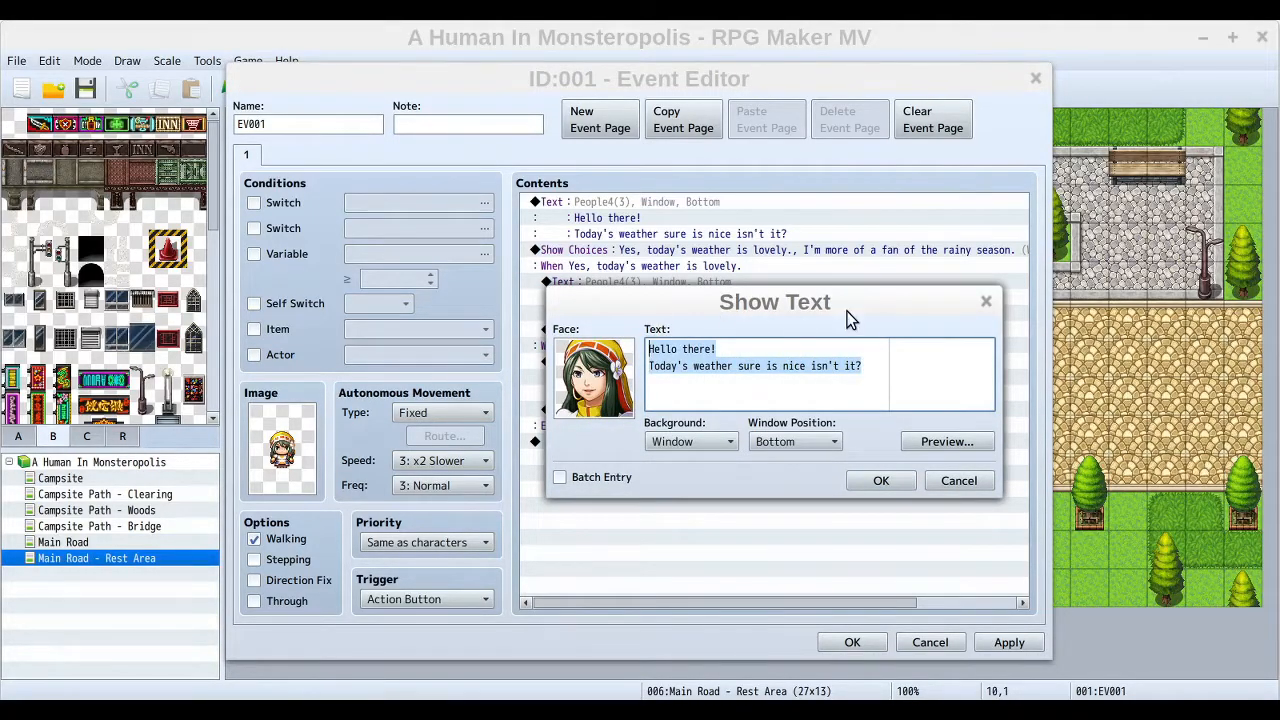
key("BackSpace")
type("Oh ")
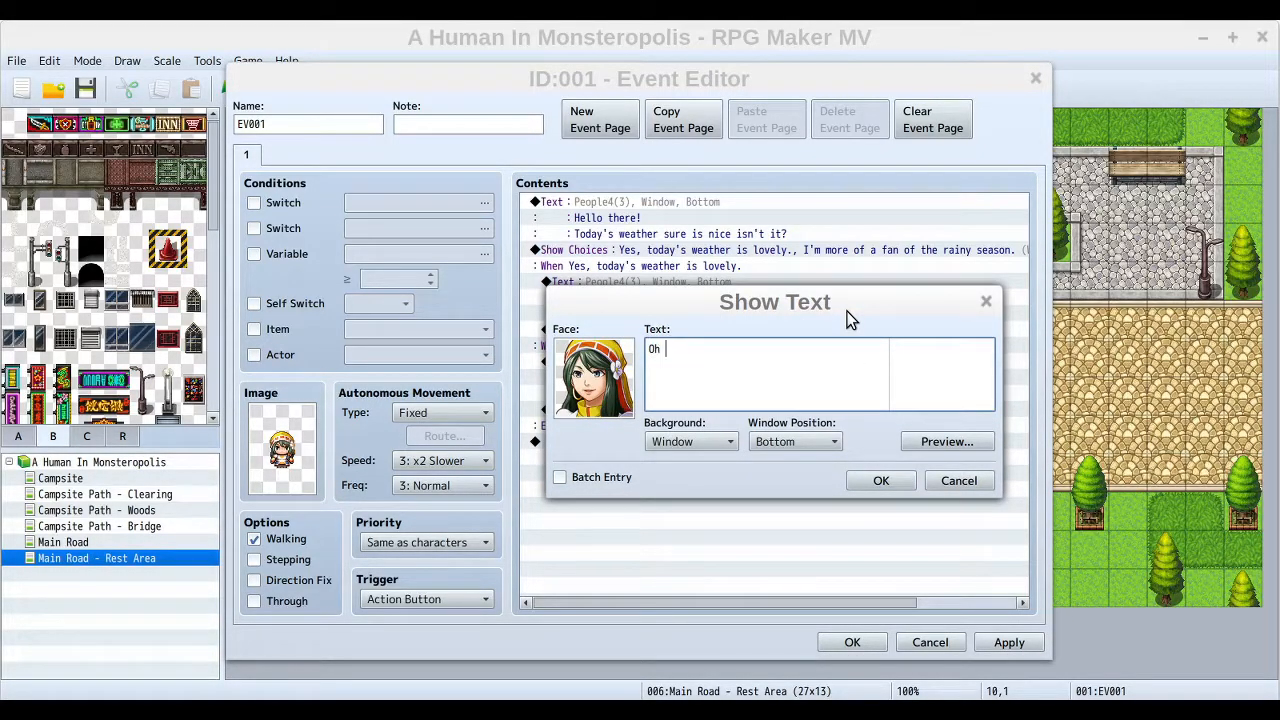
type("that's too bad.")
key("Return")
type("The sunshine really is")
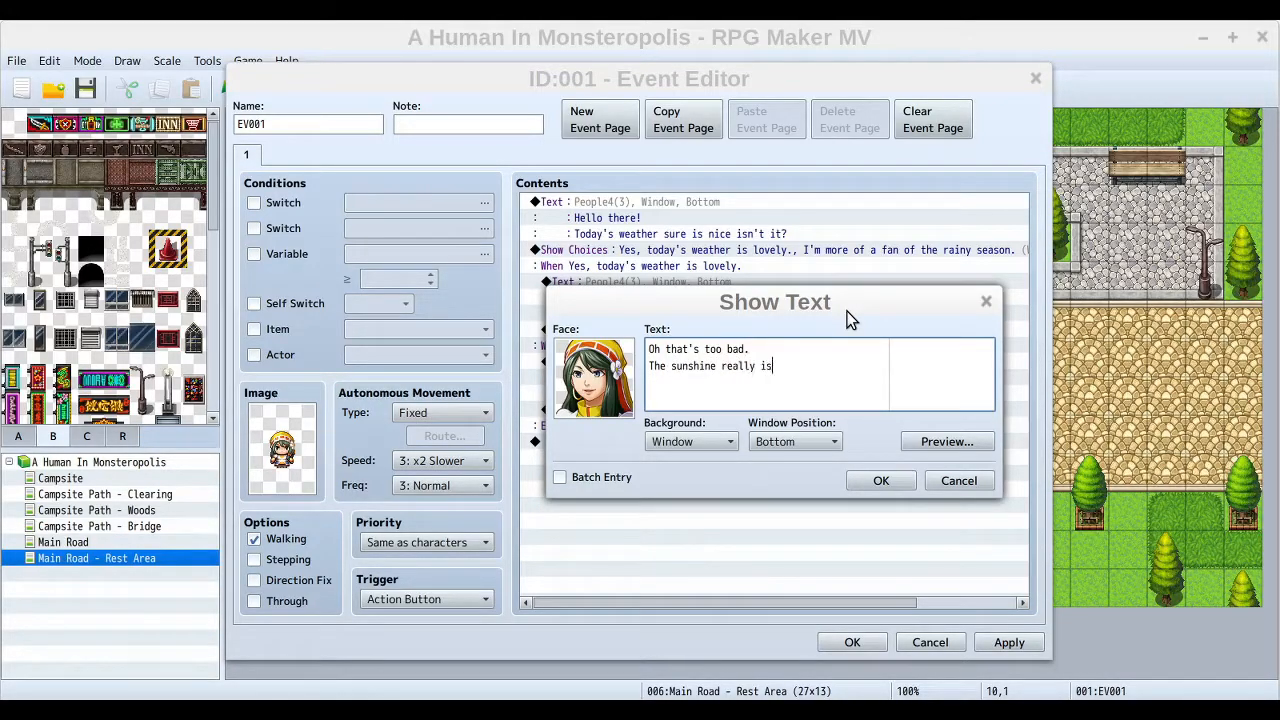
type(" lovely")
type(". ")
type("Rain is nice too t")
type("hough!")
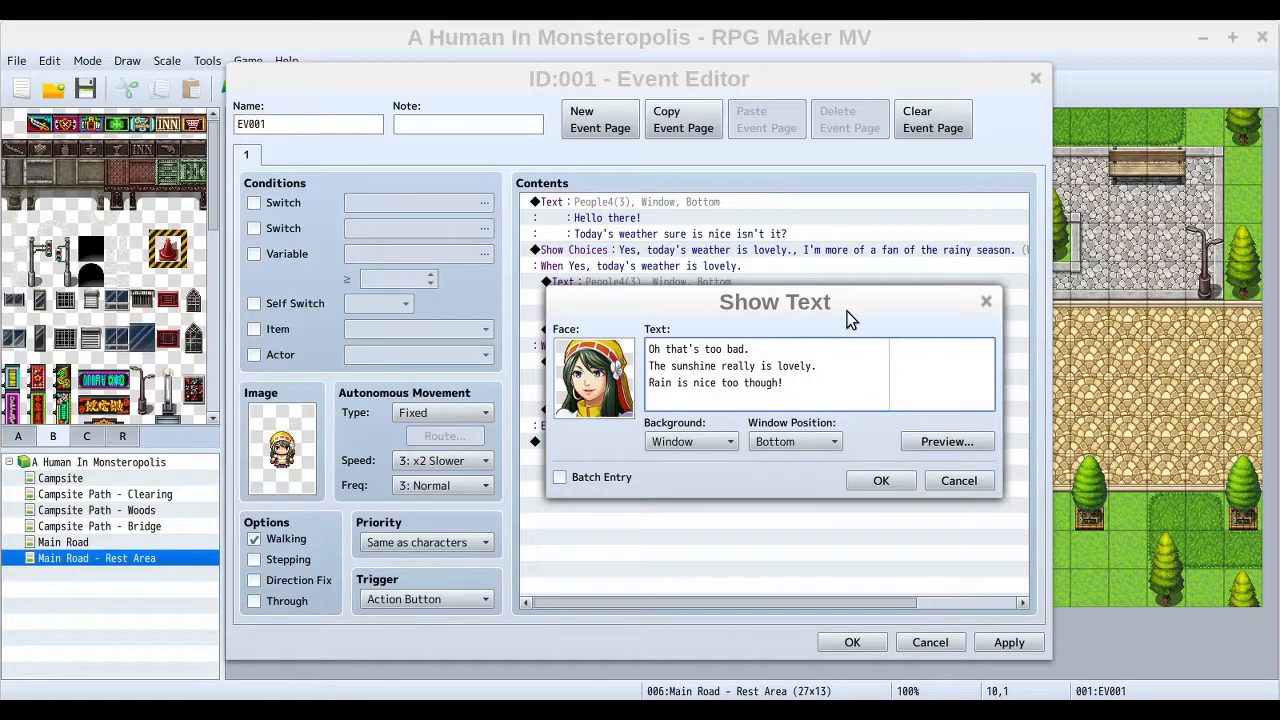
left_click(888, 484)
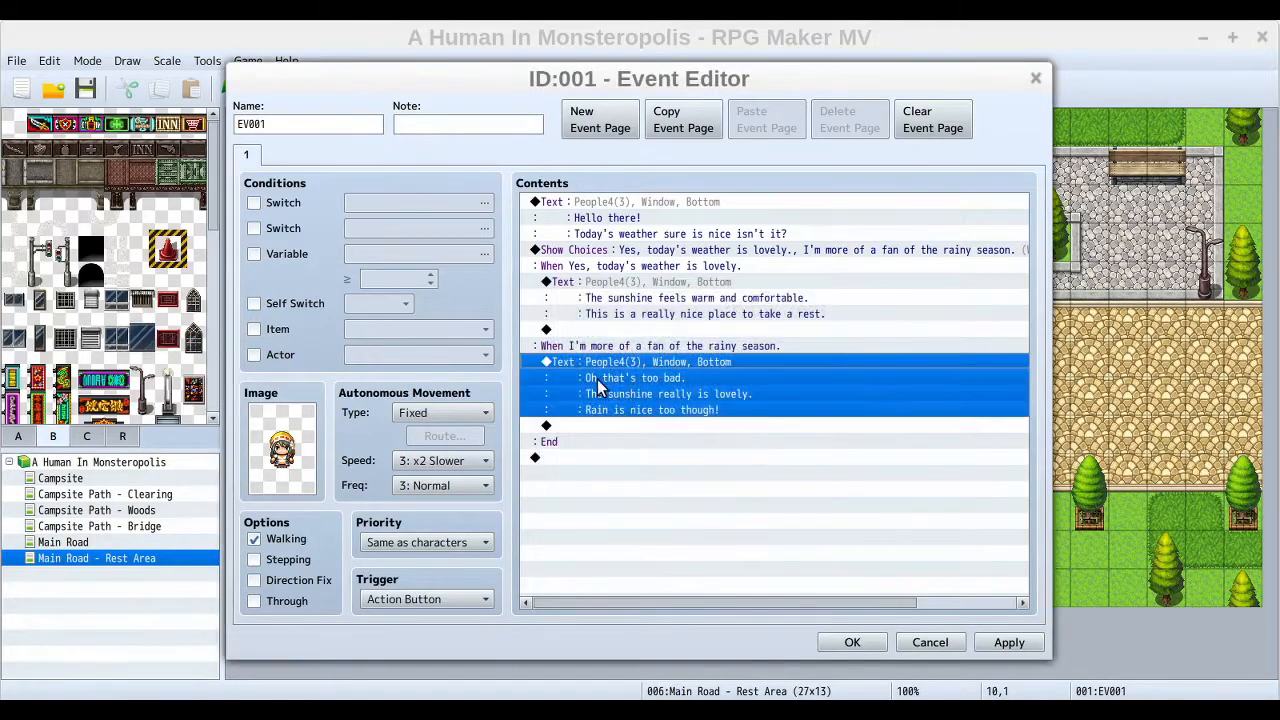
left_click(644, 425)
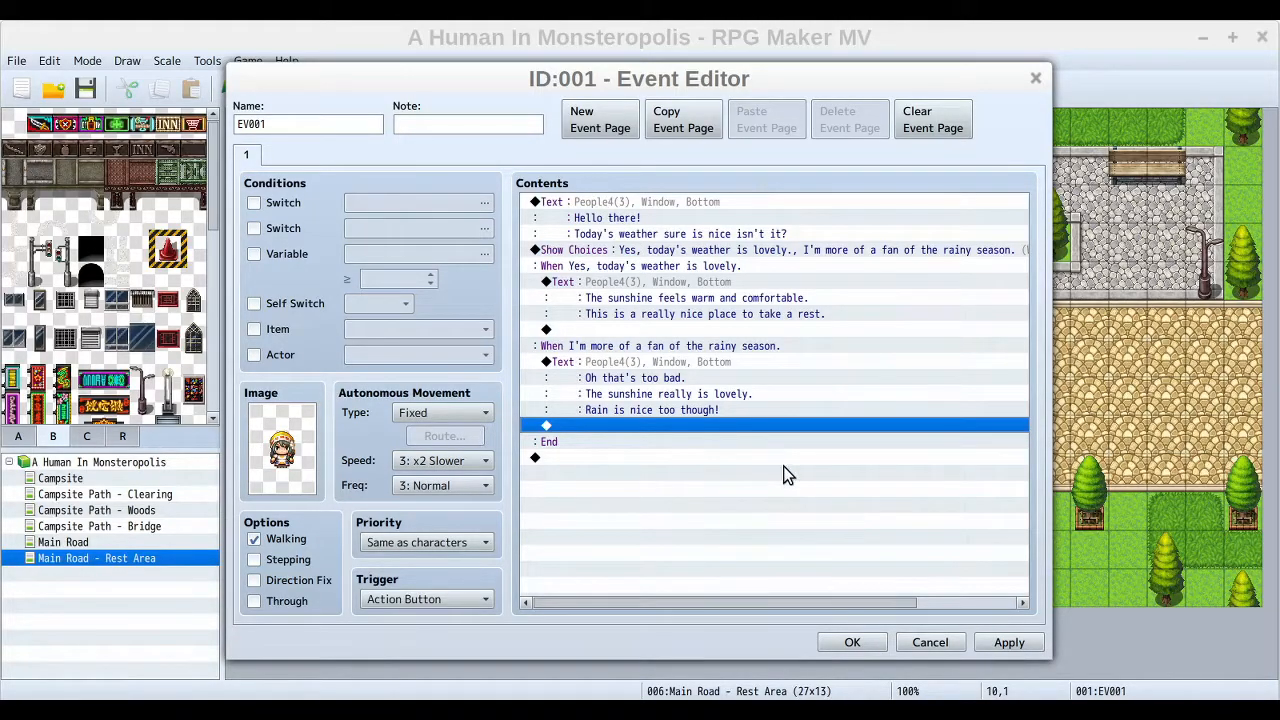
Check the extent of the Show Choices block with both reply branches, and accept the bench character's event.
left_click(654, 454)
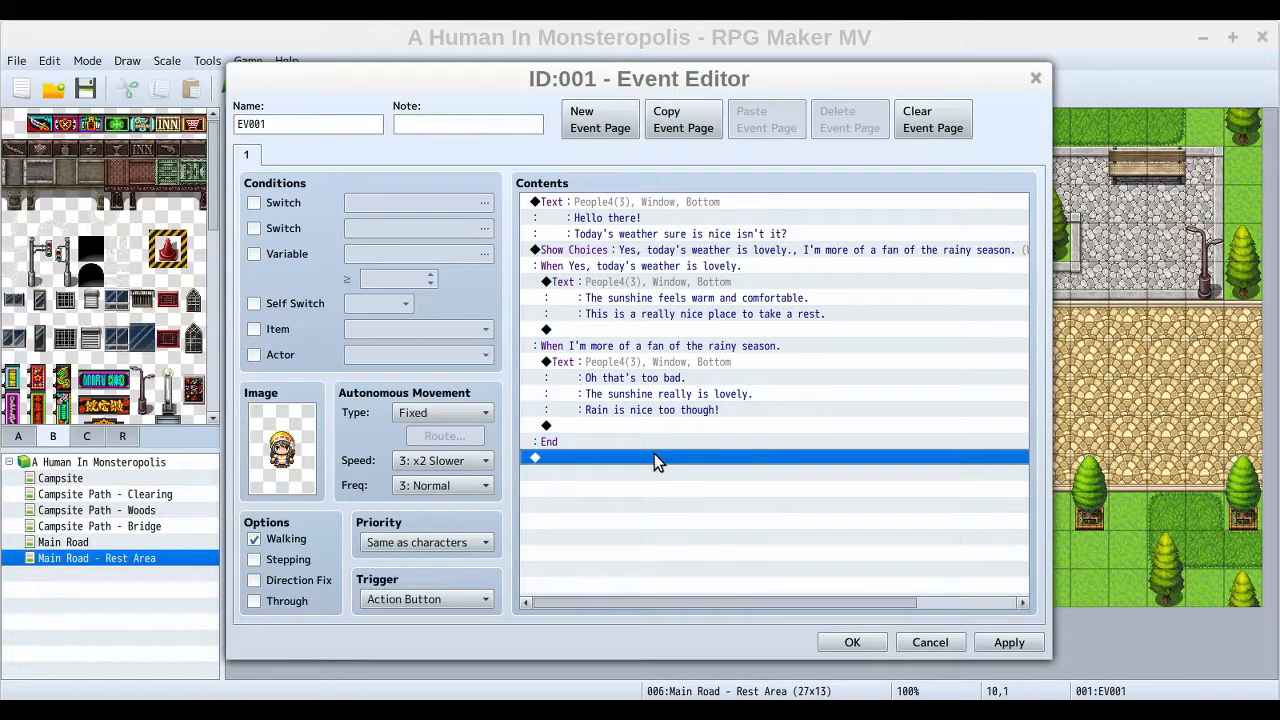
left_click(654, 437)
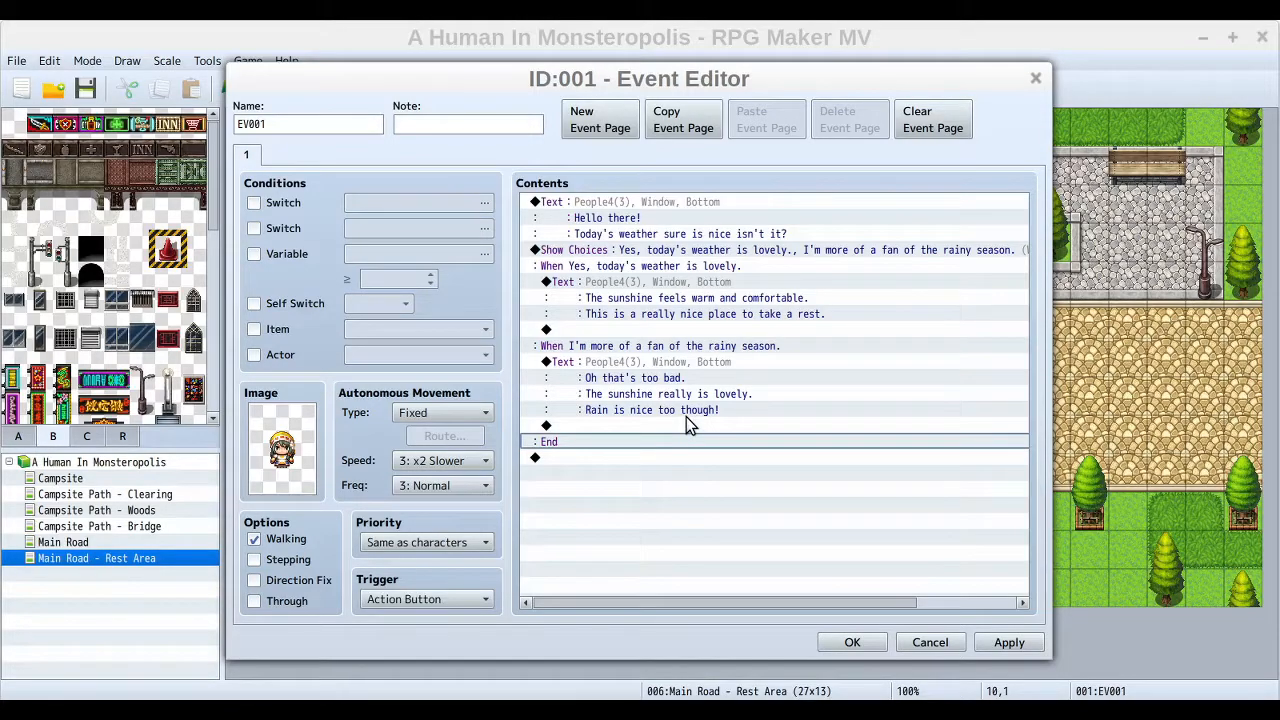
left_click(657, 266)
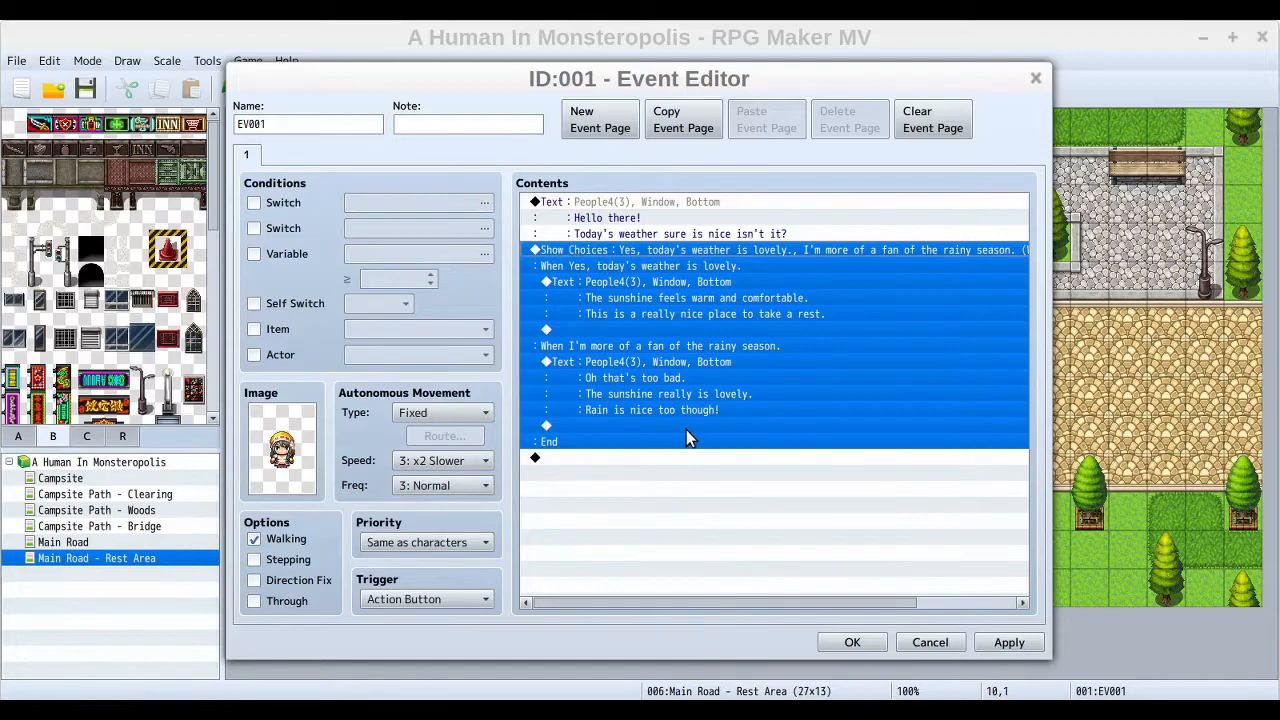
left_click(680, 461)
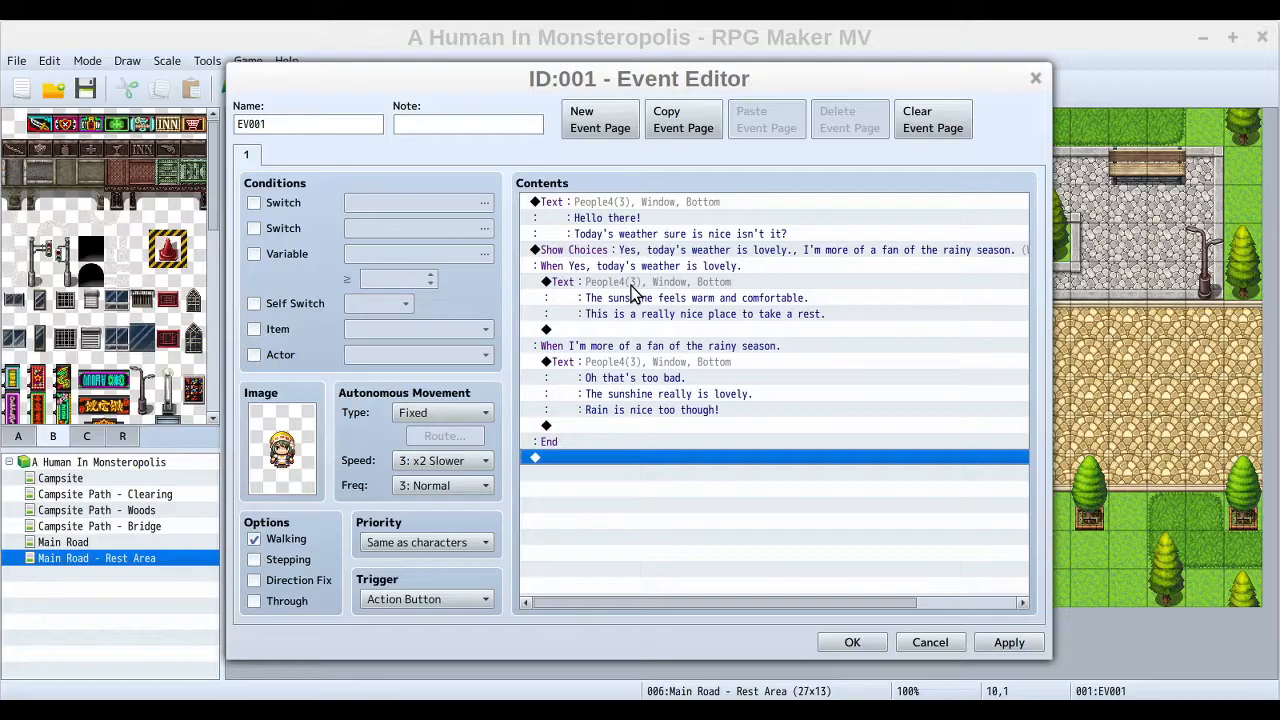
left_click(849, 642)
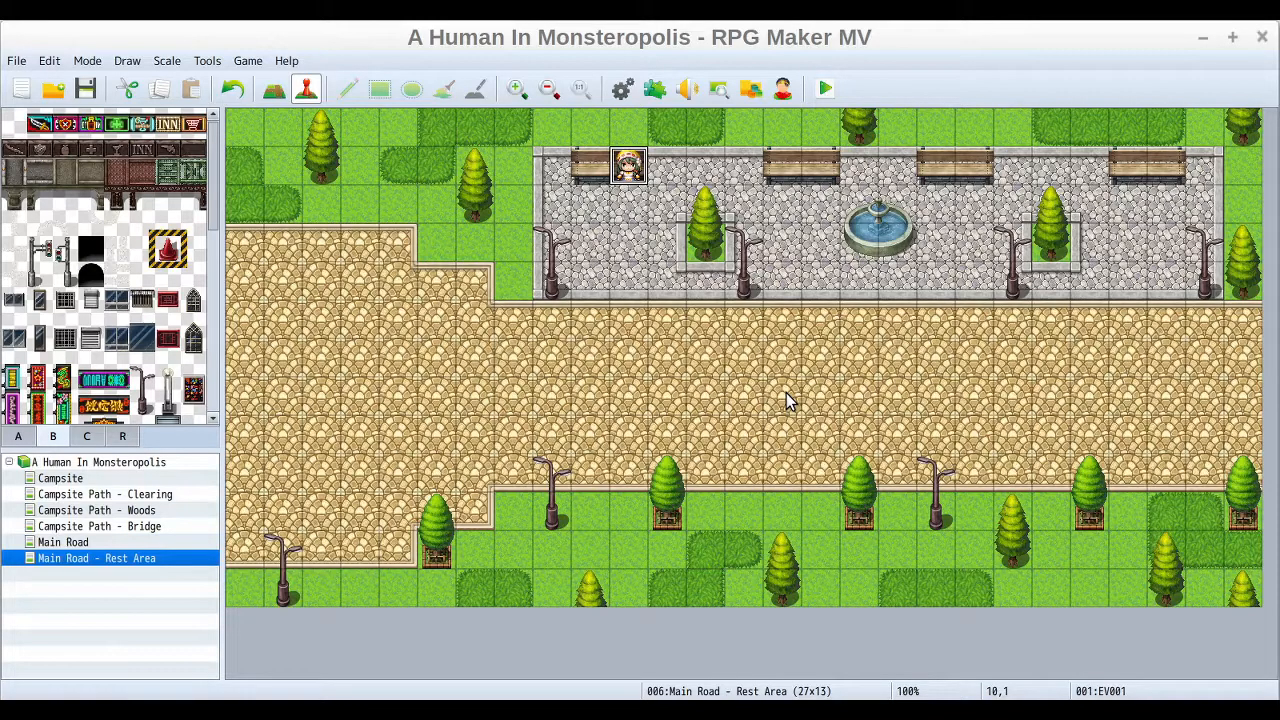
Reopen the bench character's event on the Main Road - Rest Area map.
double_click(629, 168)
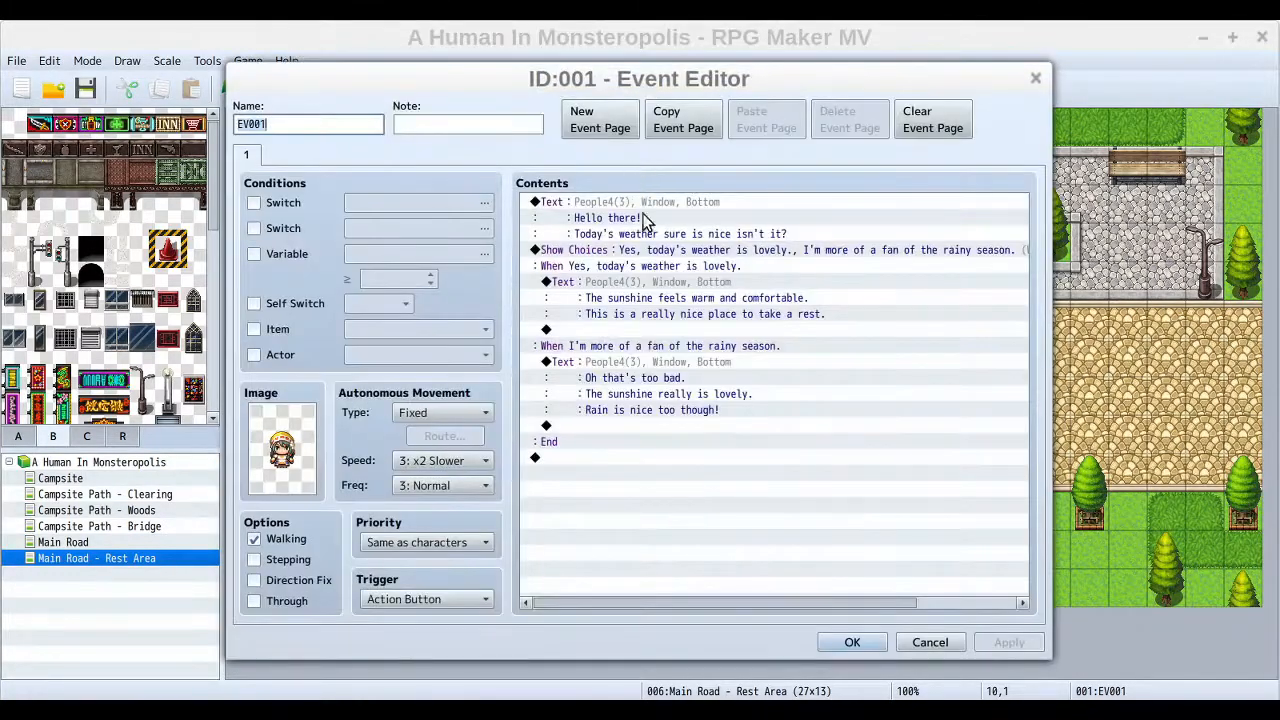